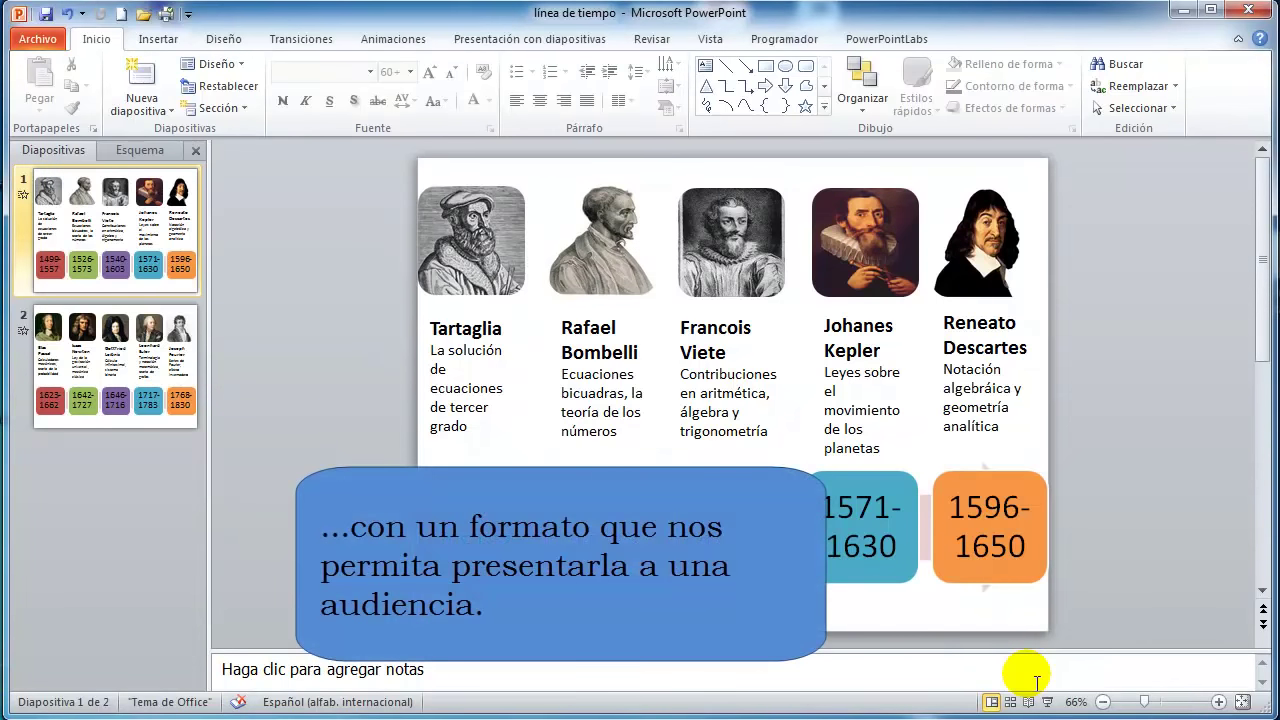
# Preview the finished two-slide mathematicians timeline in Reading View, then return to editing.
pyautogui.click(1028, 702)
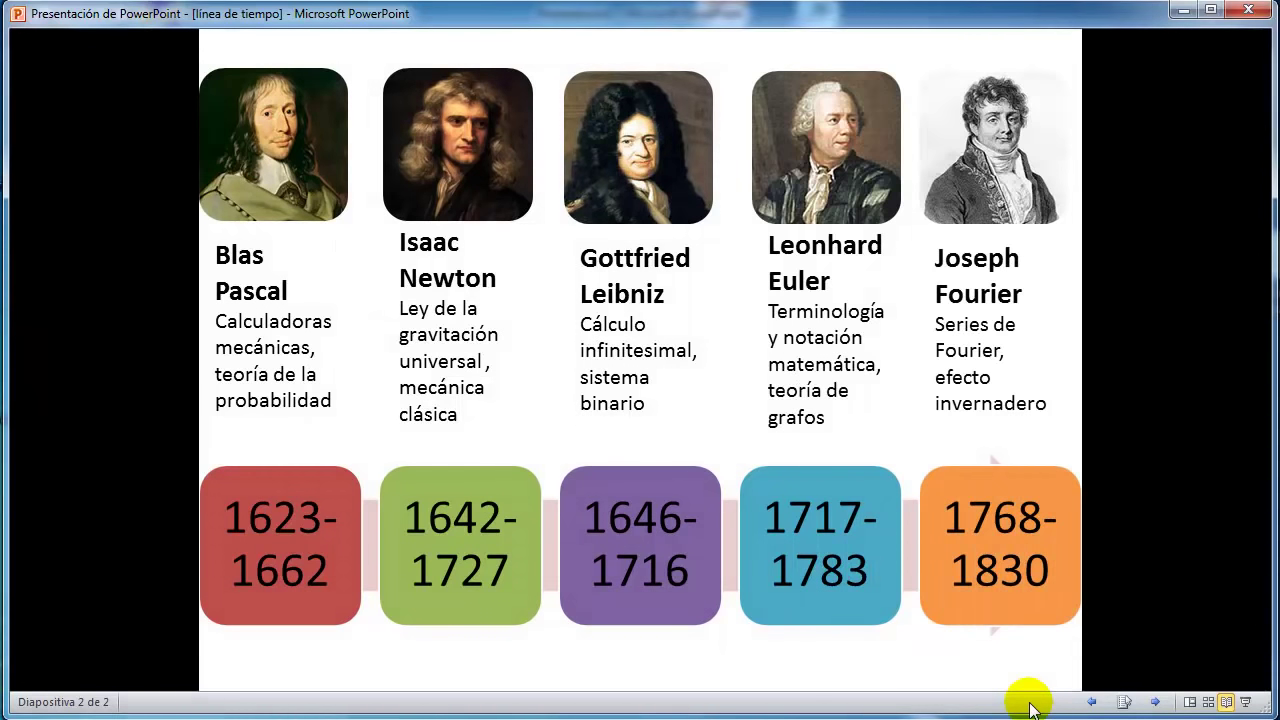
pyautogui.press('Escape')
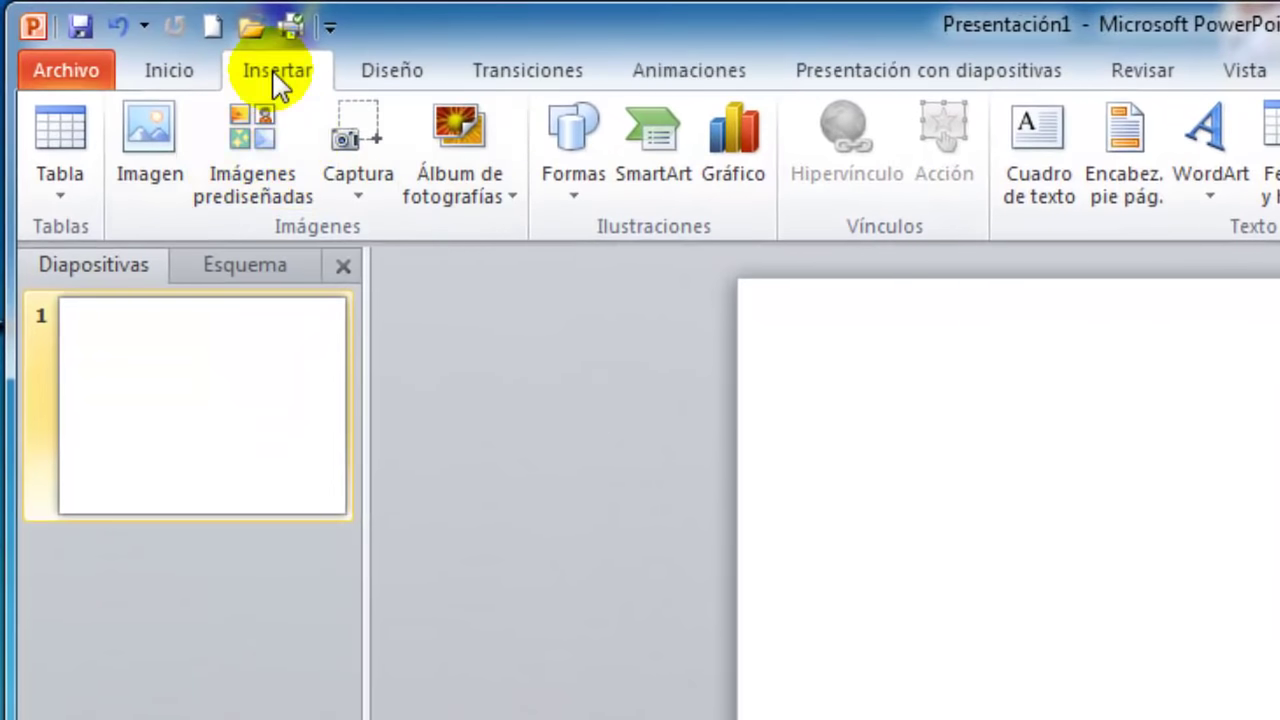
# Insert a Bloque continuo SmartArt graphic from the Proceso category onto the blank slide.
pyautogui.click(670, 175)
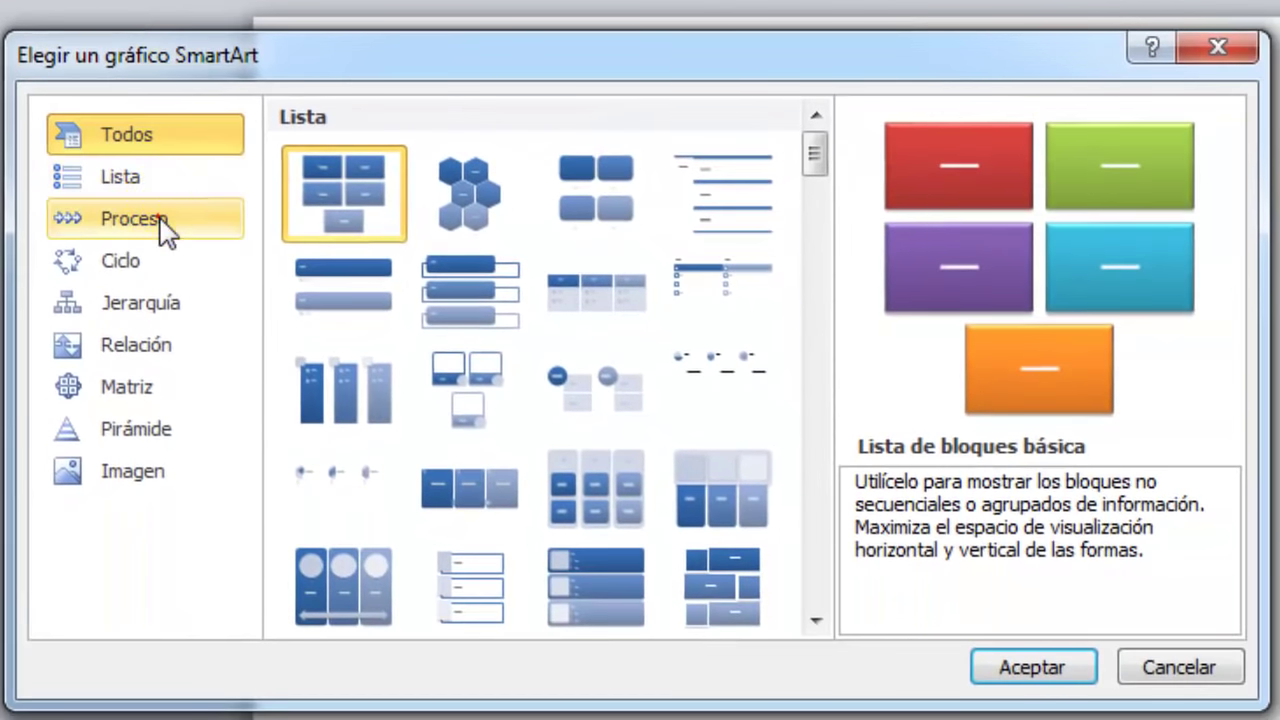
pyautogui.click(163, 229)
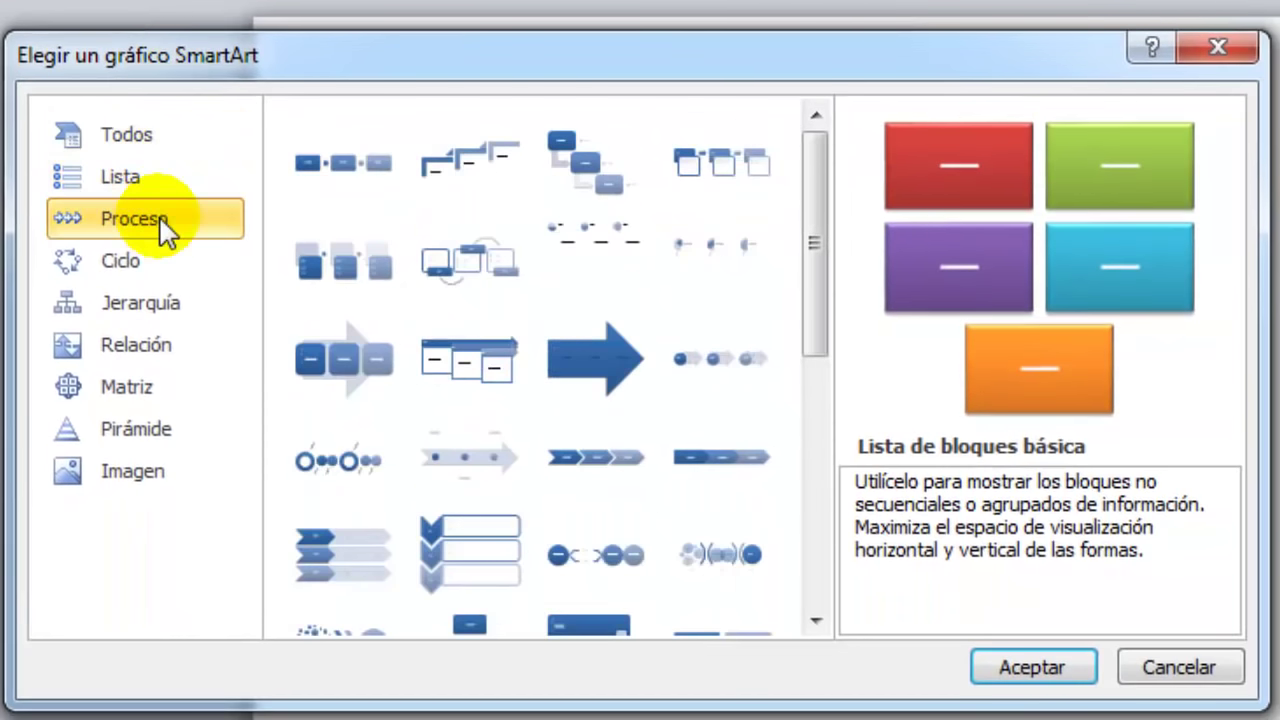
pyautogui.click(335, 342)
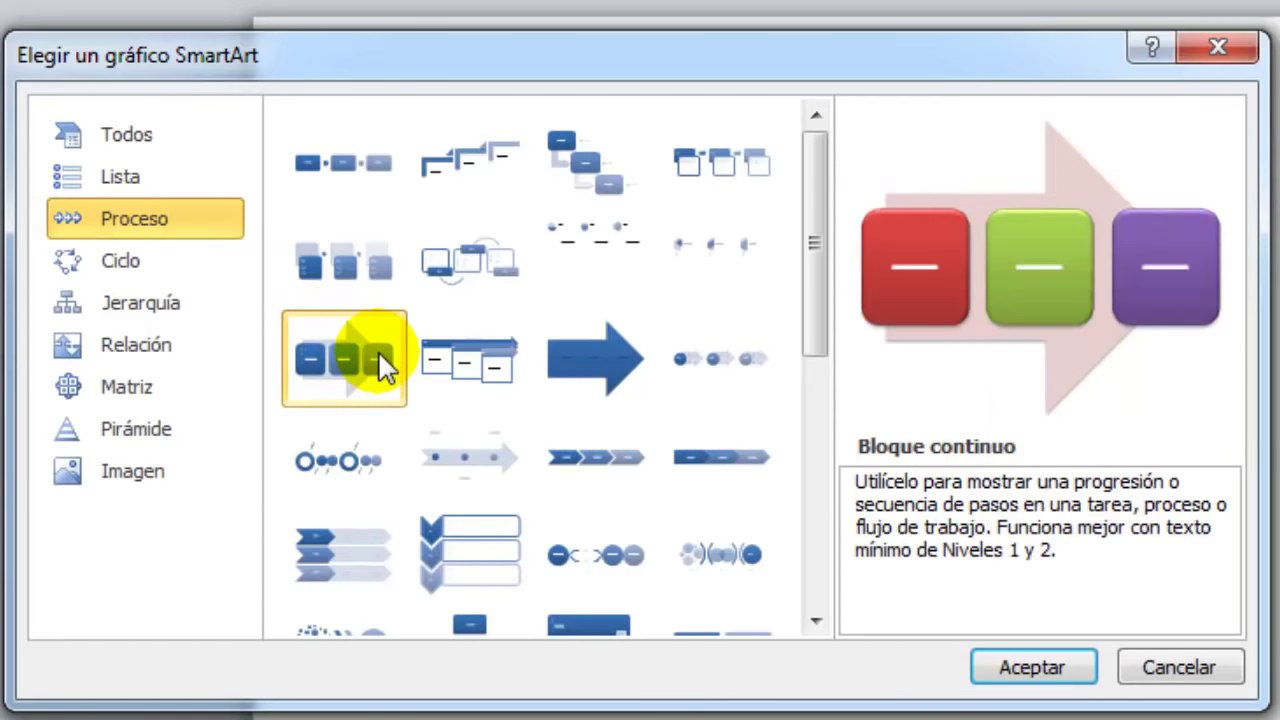
pyautogui.click(1012, 678)
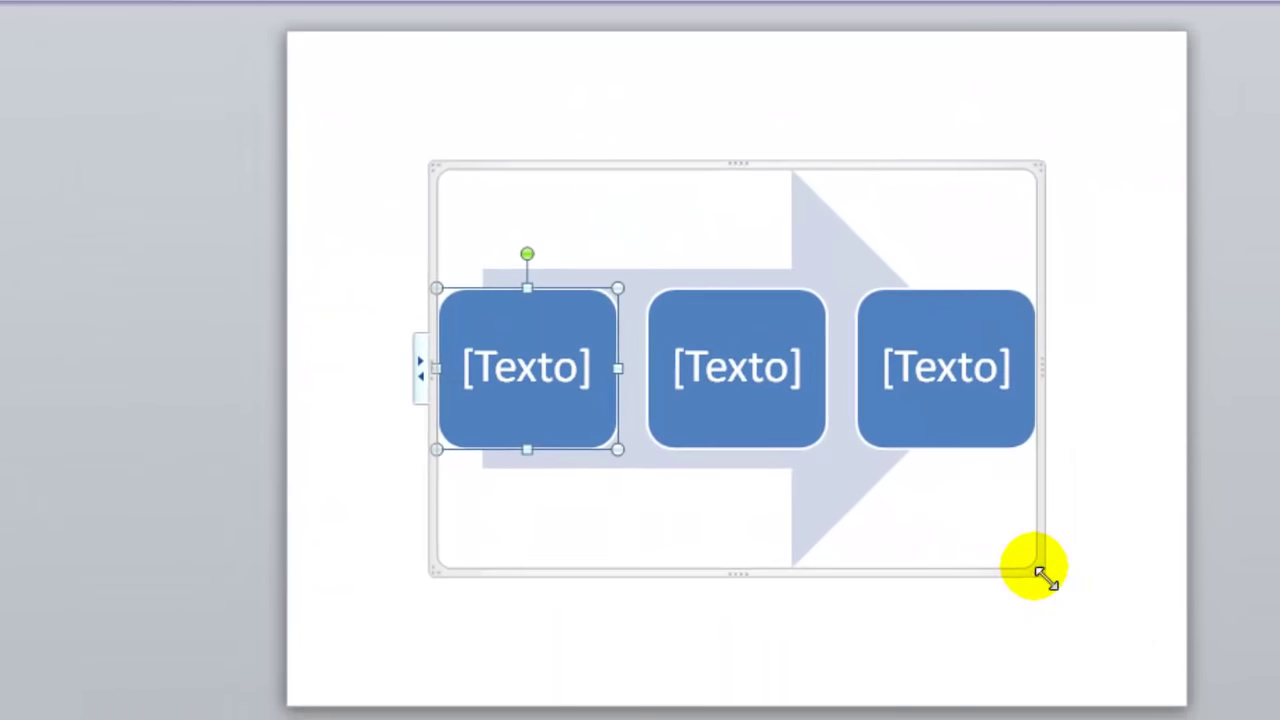
# Enlarge the Bloque continuo diagram by widening it toward both sides of the slide.
pyautogui.click(1040, 572)
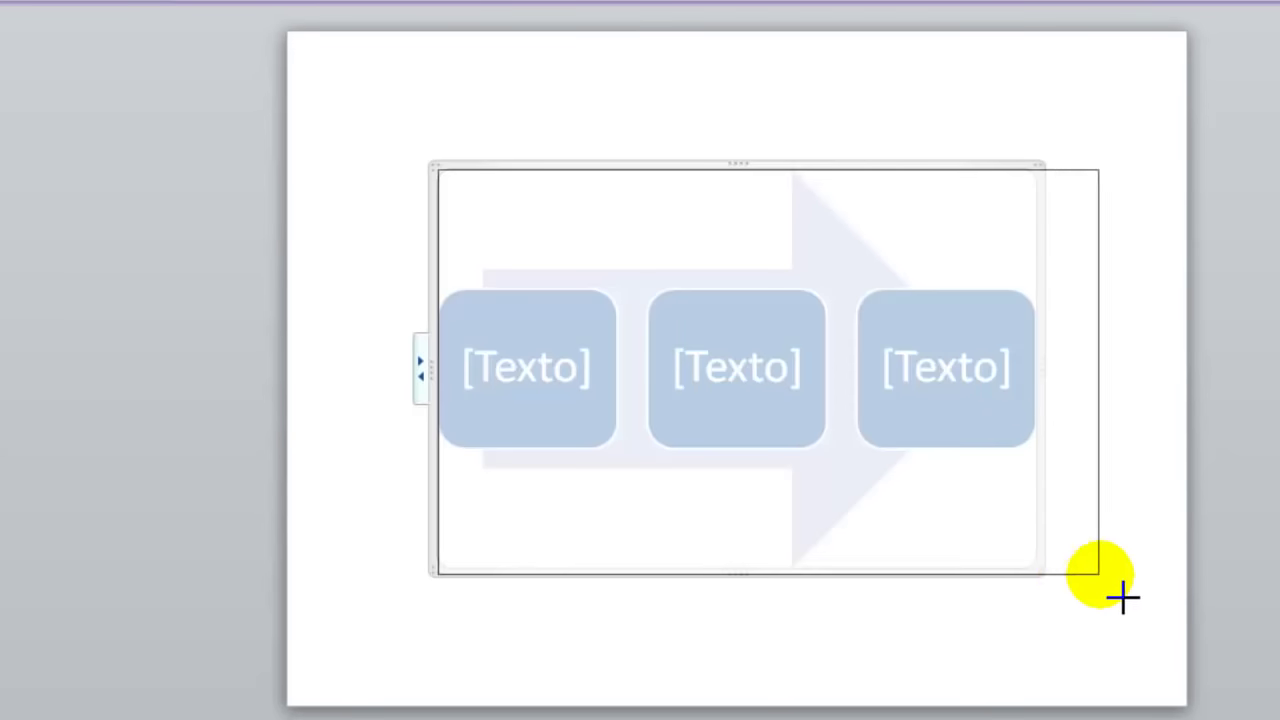
pyautogui.moveTo(1040, 572); pyautogui.dragTo(1188, 594)
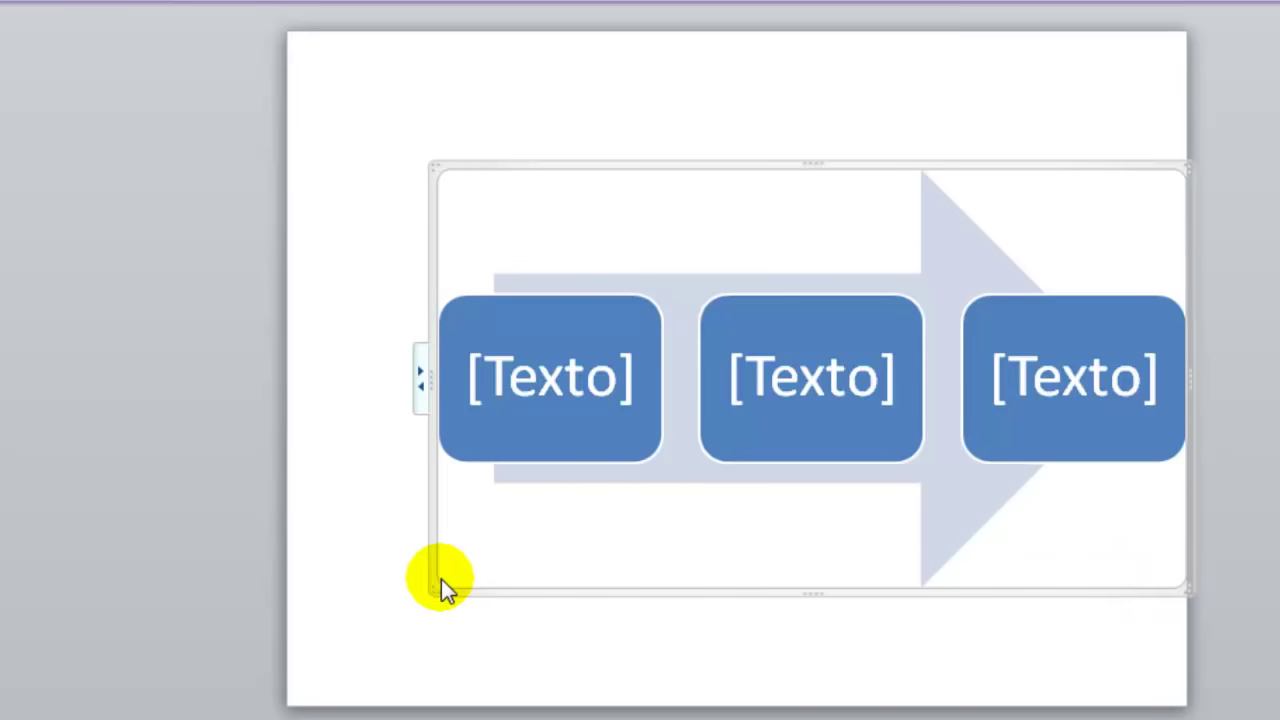
pyautogui.moveTo(437, 590); pyautogui.dragTo(298, 612)
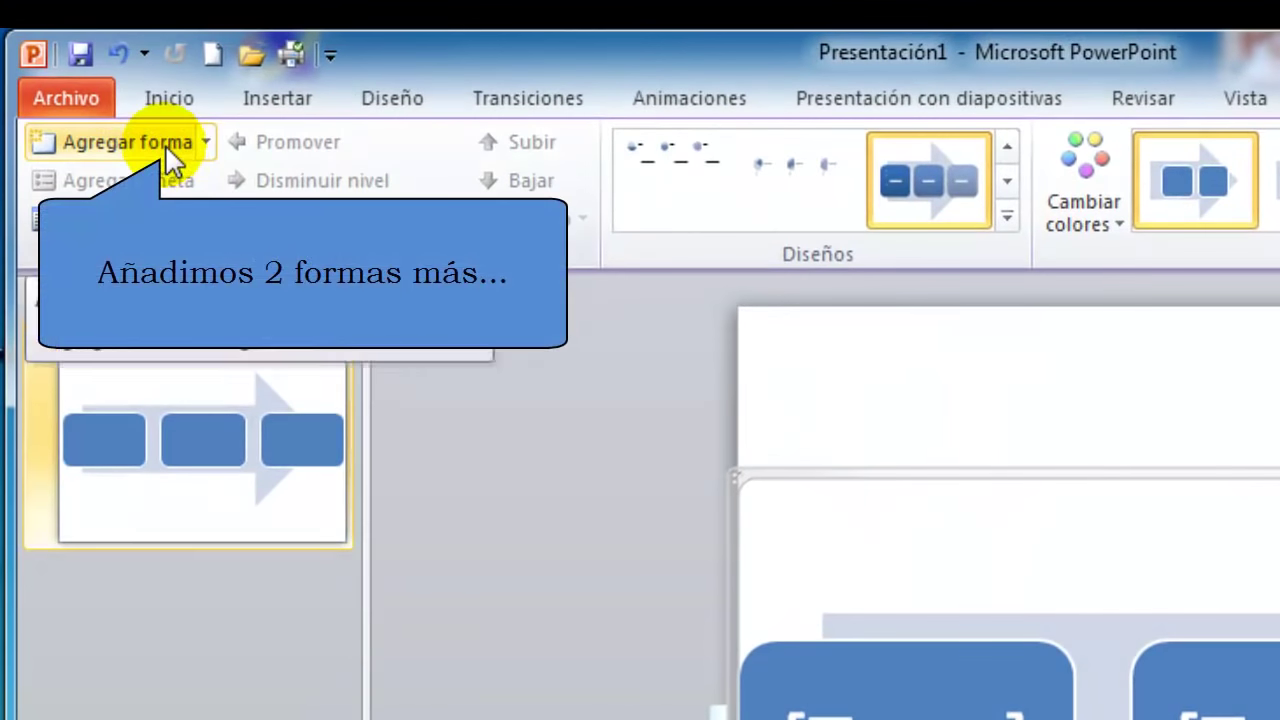
# Add two more boxes for five in total and move the diagram lower on the slide.
pyautogui.click(165, 144)
pyautogui.click(165, 144)
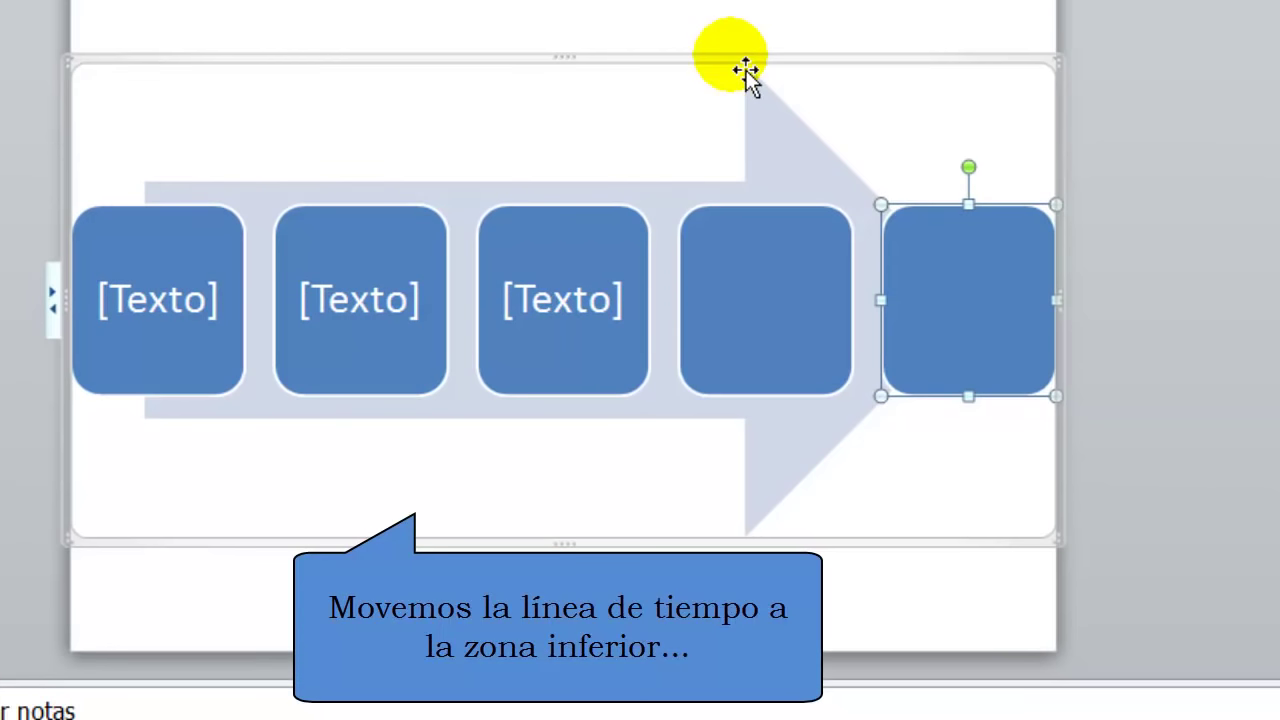
pyautogui.moveTo(746, 70); pyautogui.dragTo(739, 183)
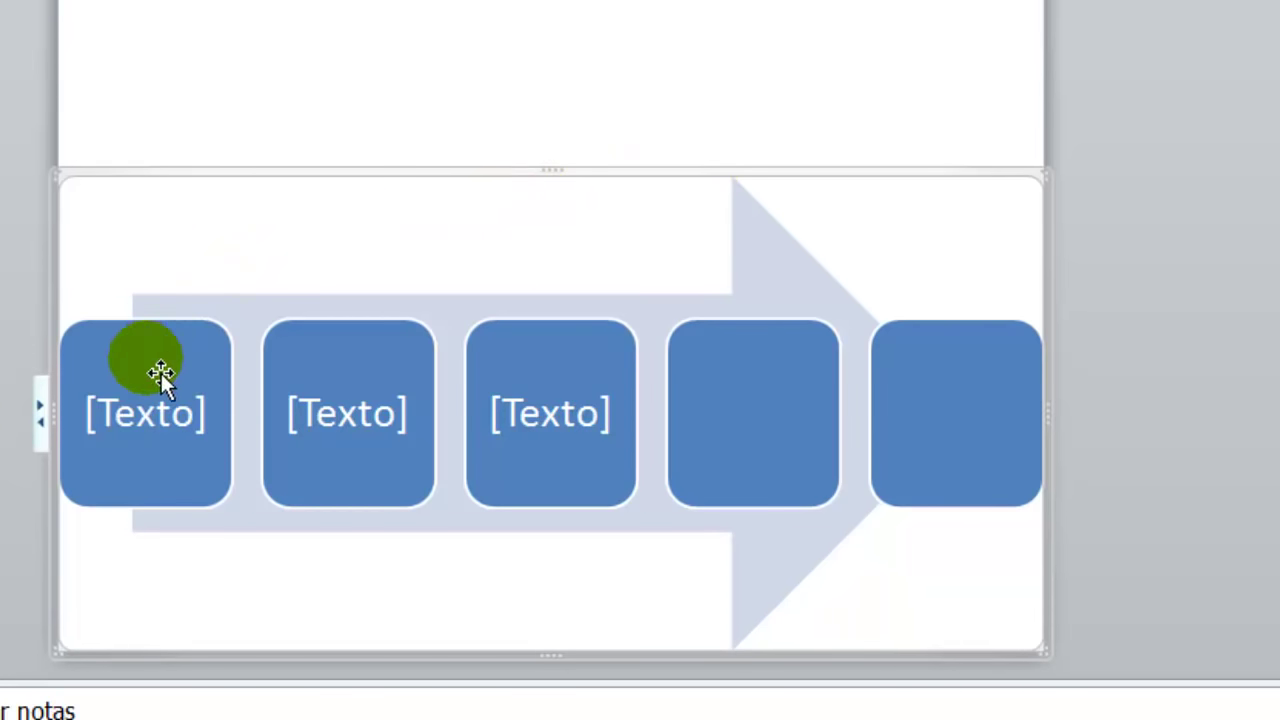
# Enter the dates 1499-1557, 1526-1573 and 1540-1603 into the first three timeline boxes.
pyautogui.click(152, 422)
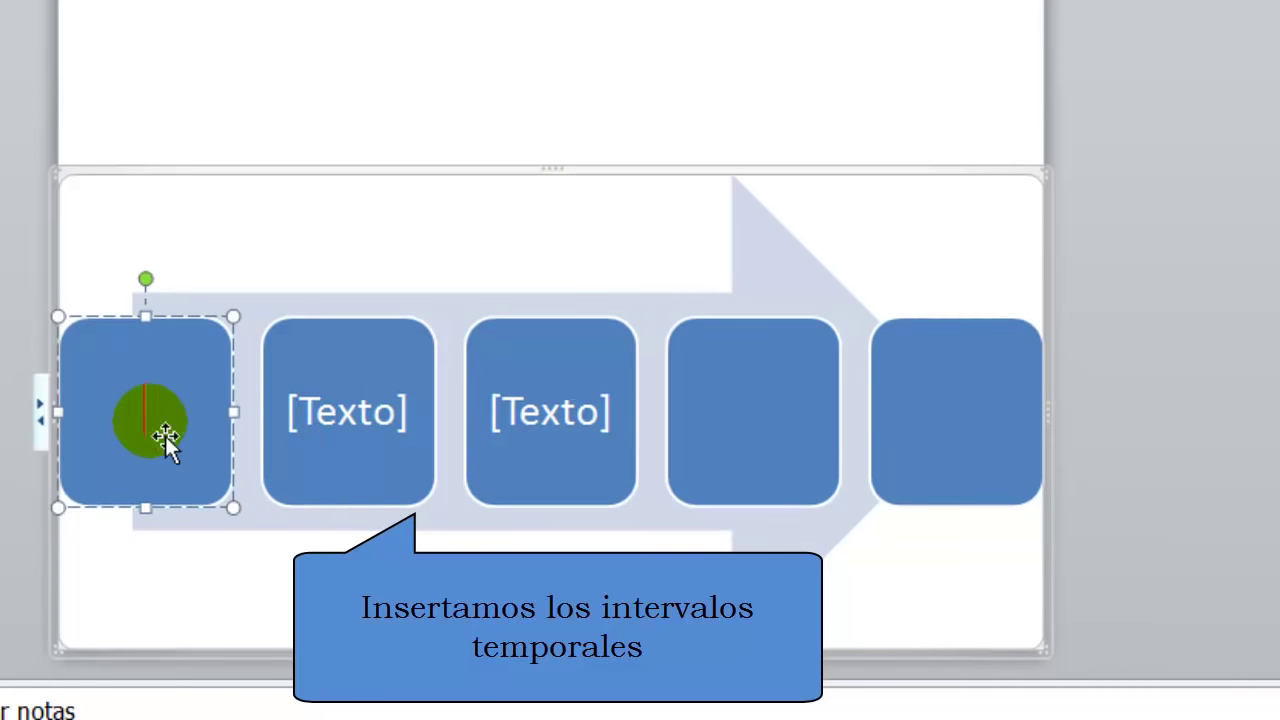
pyautogui.click(165, 436)
pyautogui.write('1499-')
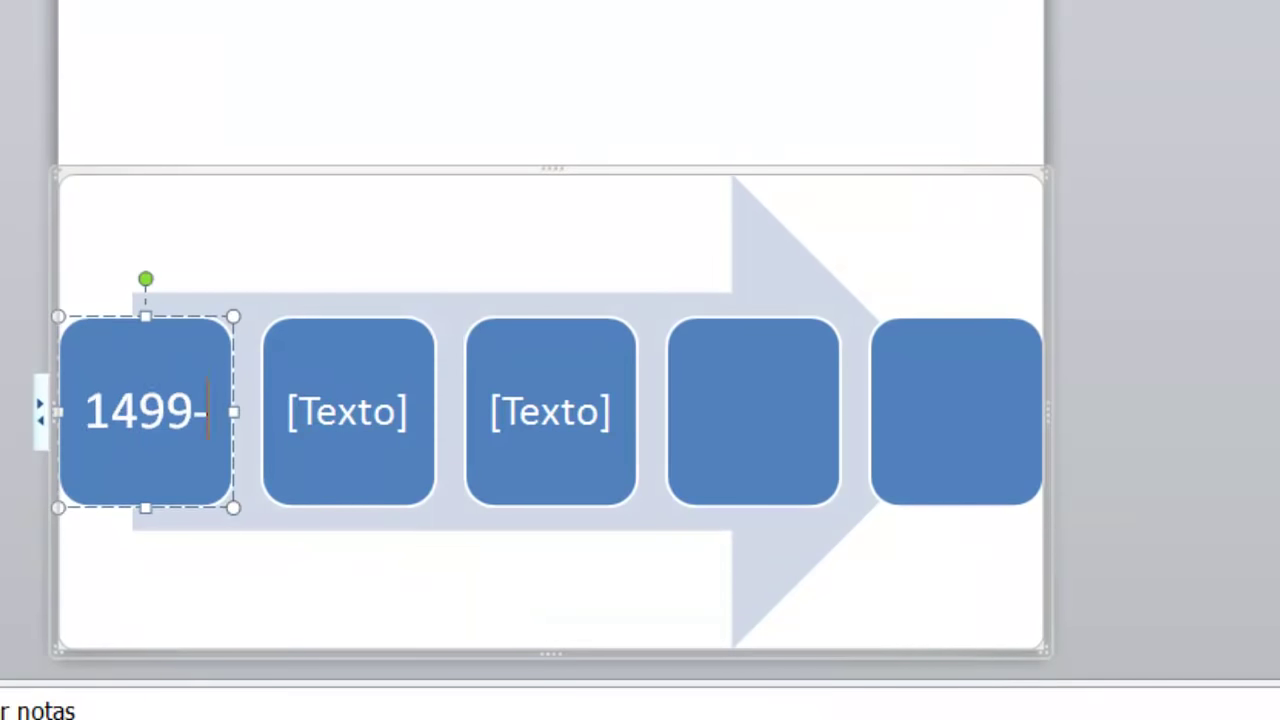
pyautogui.write('1557')
pyautogui.click(355, 405)
pyautogui.write('1526-1')
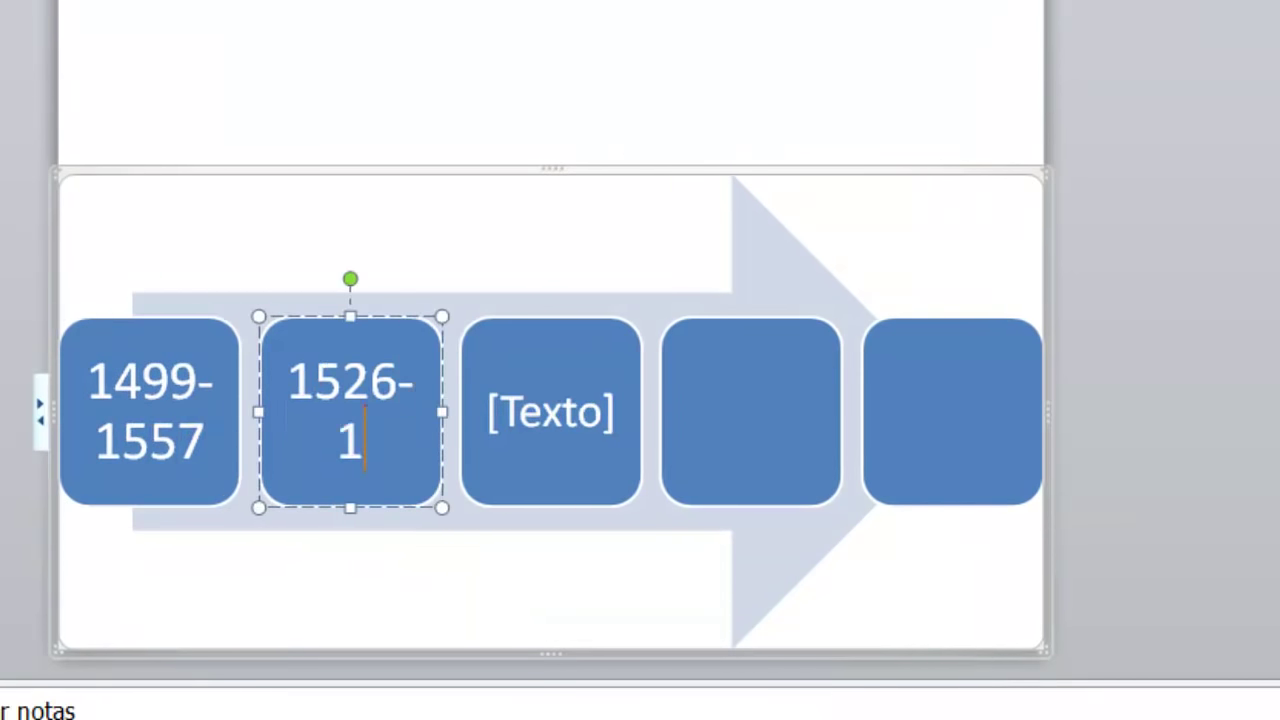
pyautogui.write('573')
pyautogui.click(652, 378)
pyautogui.write('1540-1603')
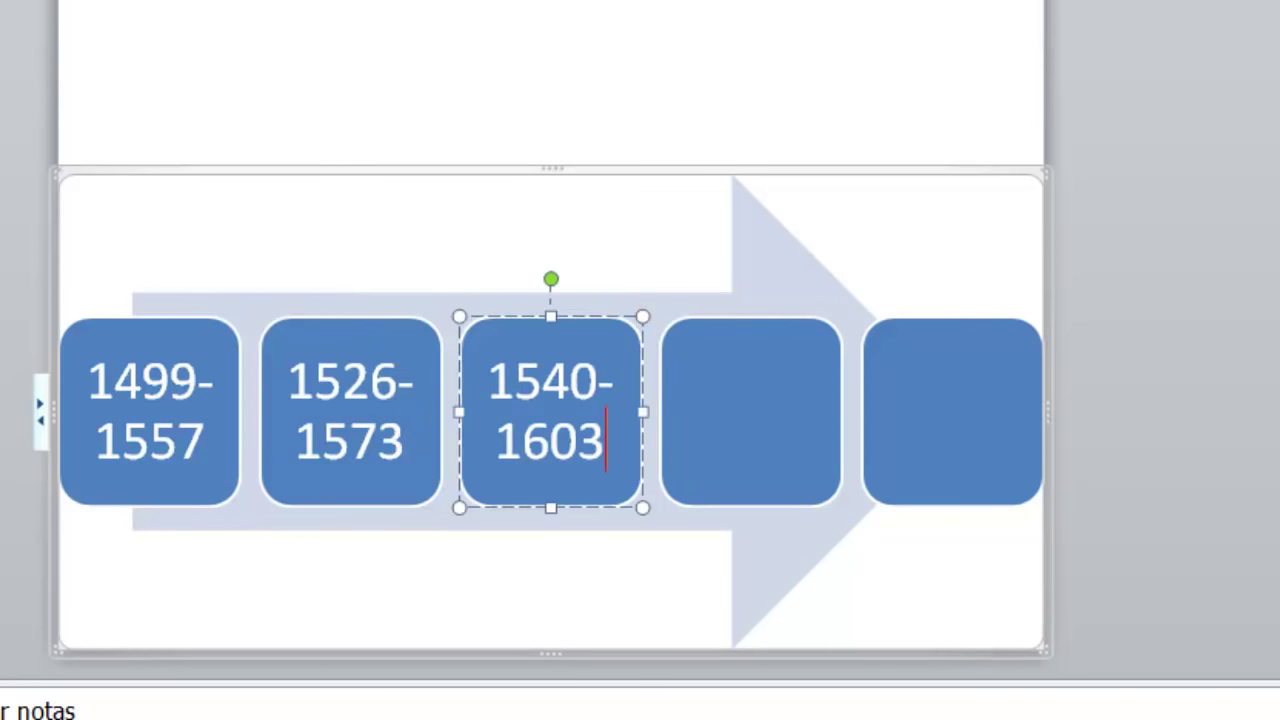
# Enter 1571-1630 and 1596-1650 into the fourth and fifth boxes, then select the whole diagram.
pyautogui.rightClick(731, 467)
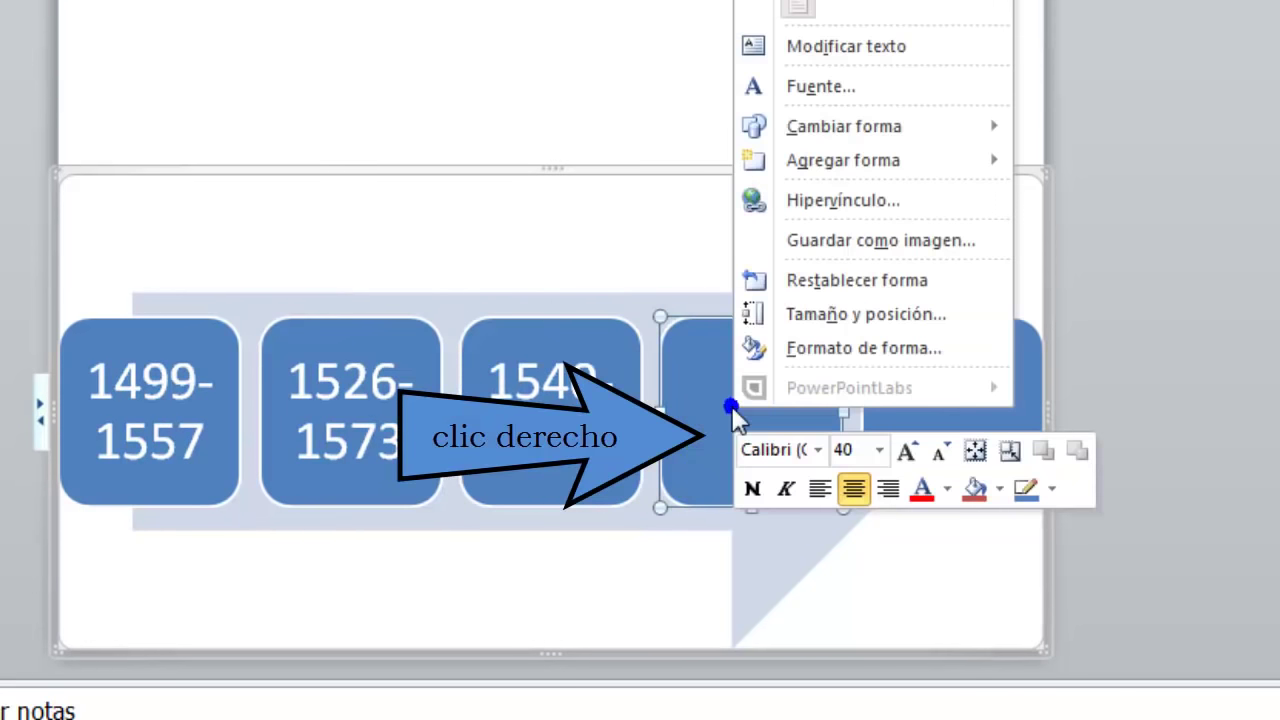
pyautogui.click(830, 52)
pyautogui.write('15')
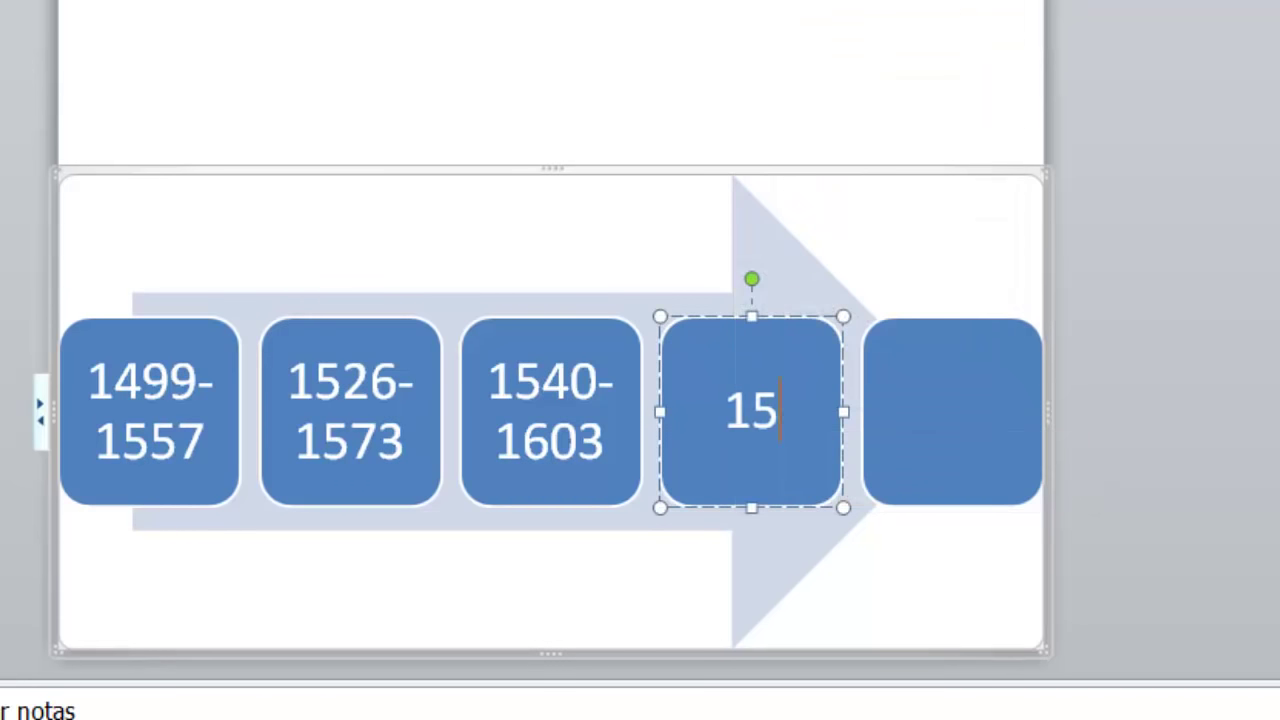
pyautogui.write('71-1630')
pyautogui.click(923, 423)
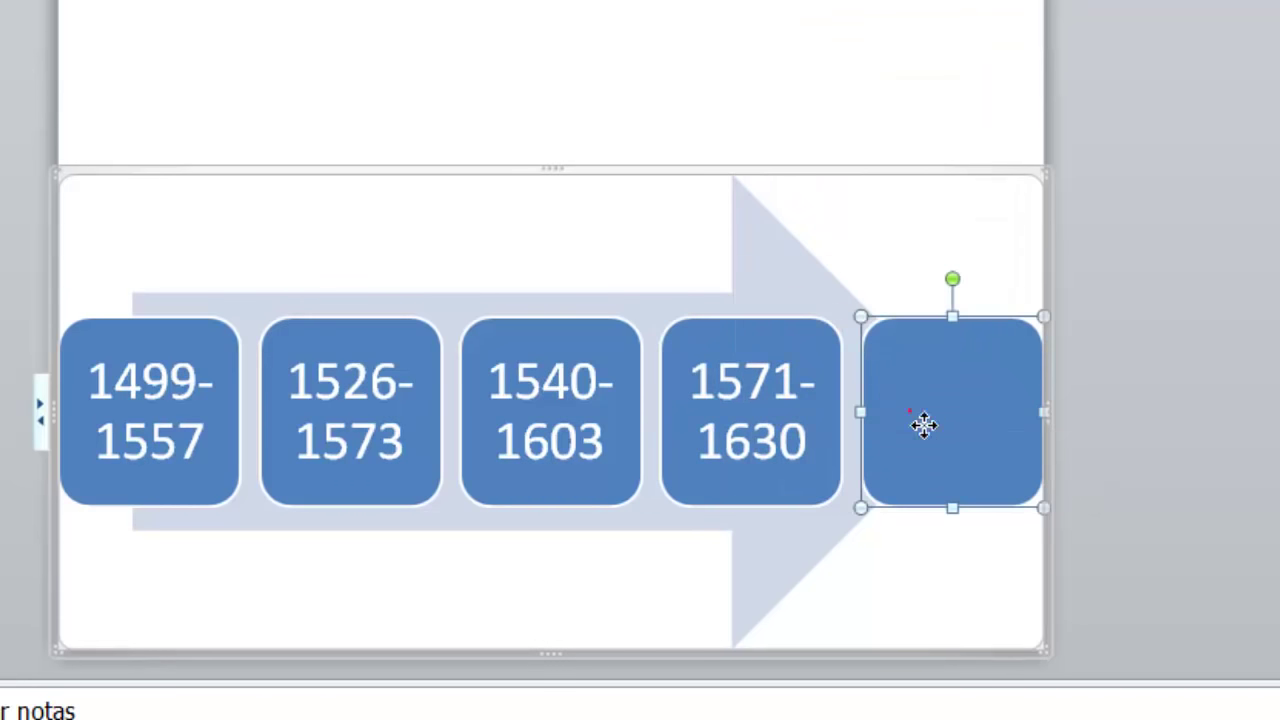
pyautogui.rightClick(910, 412)
pyautogui.click(935, 52)
pyautogui.write('15')
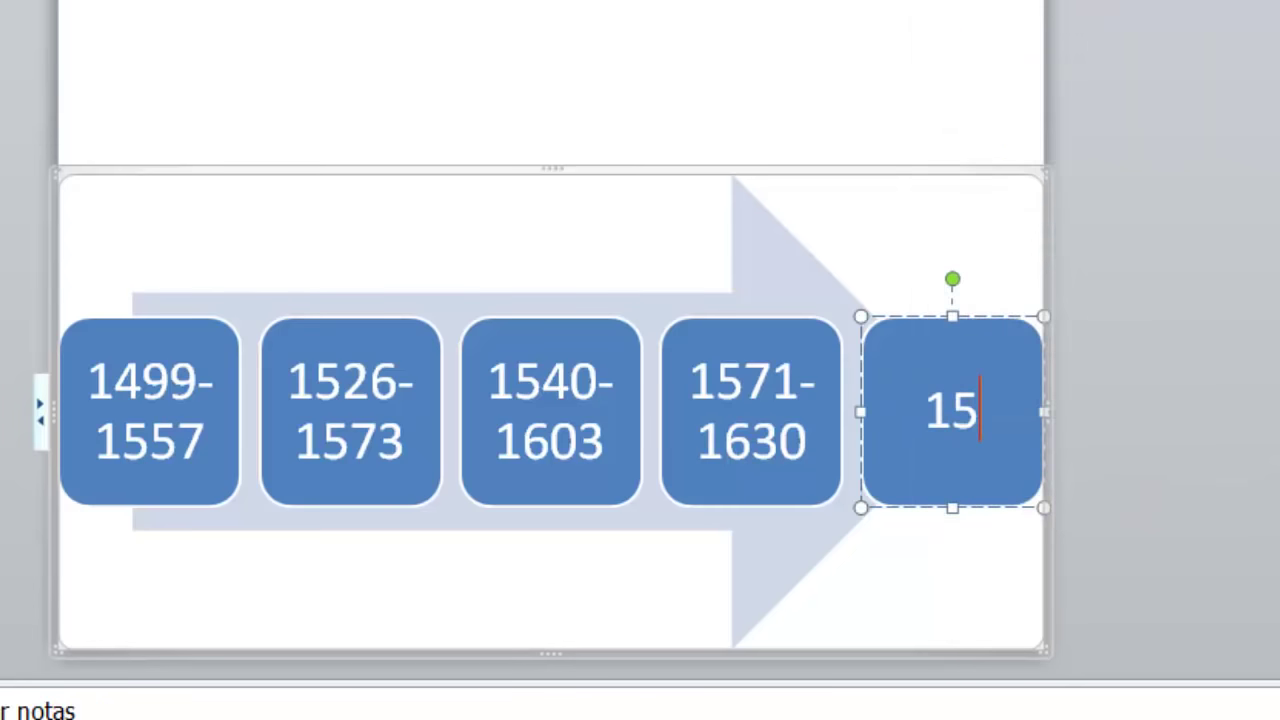
pyautogui.write('96-1650')
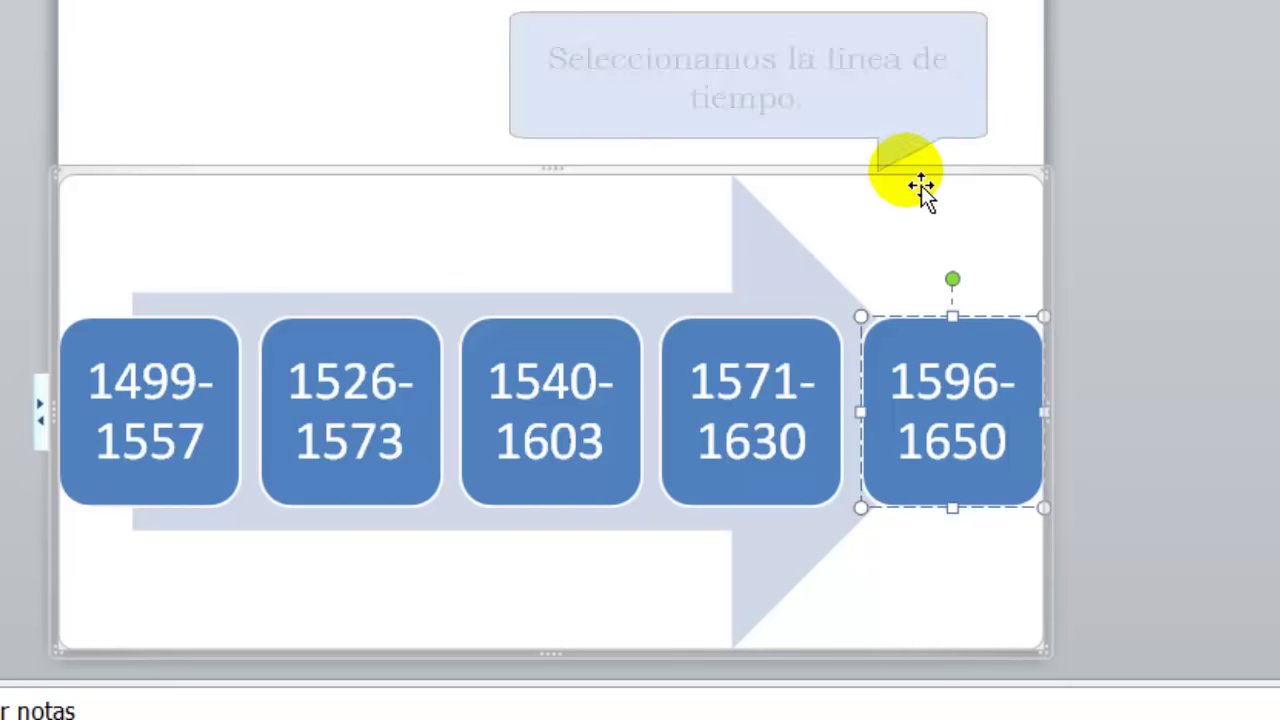
pyautogui.click(920, 186)
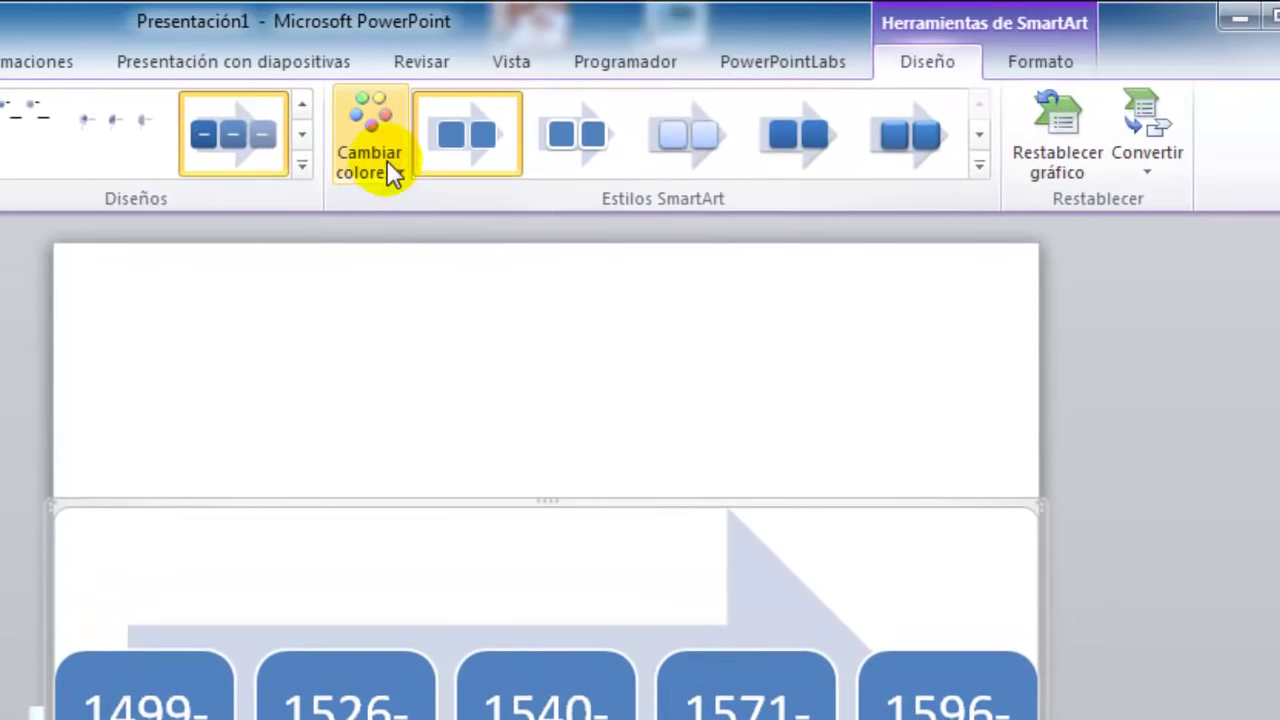
# Apply a multicolour scheme to the timeline boxes and shrink the diagram into the lower area.
pyautogui.click(387, 160)
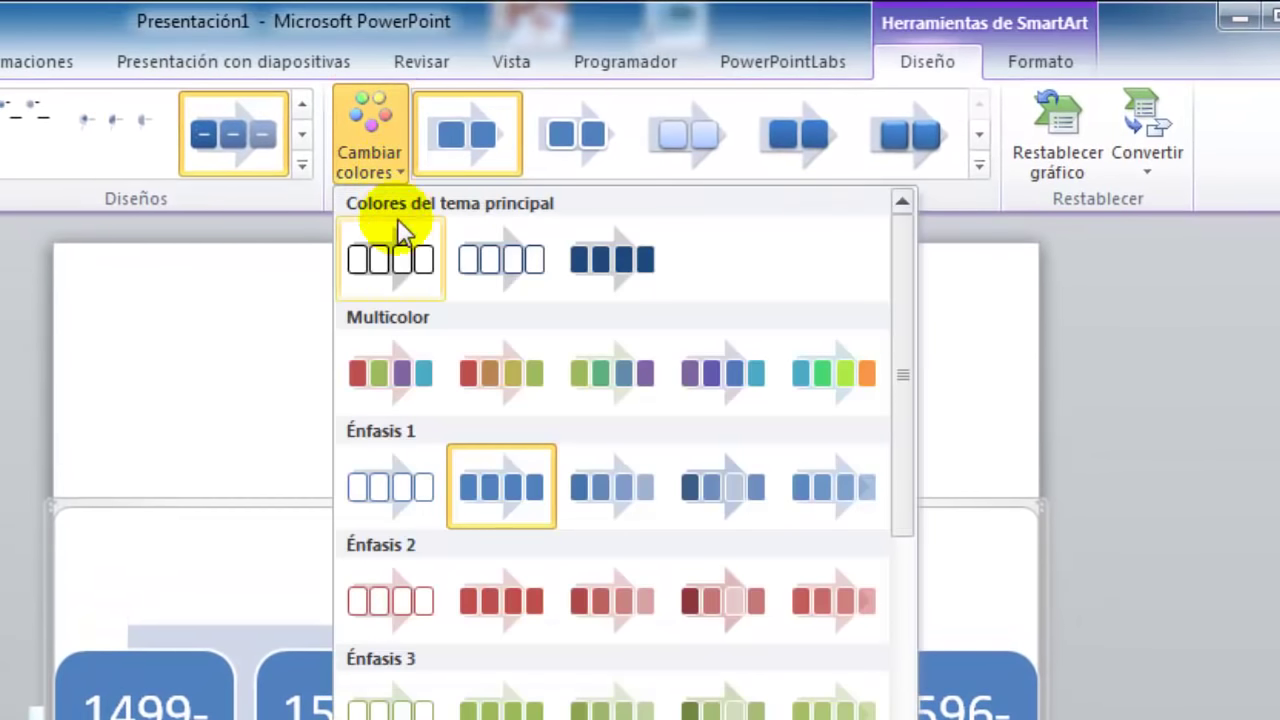
pyautogui.click(396, 396)
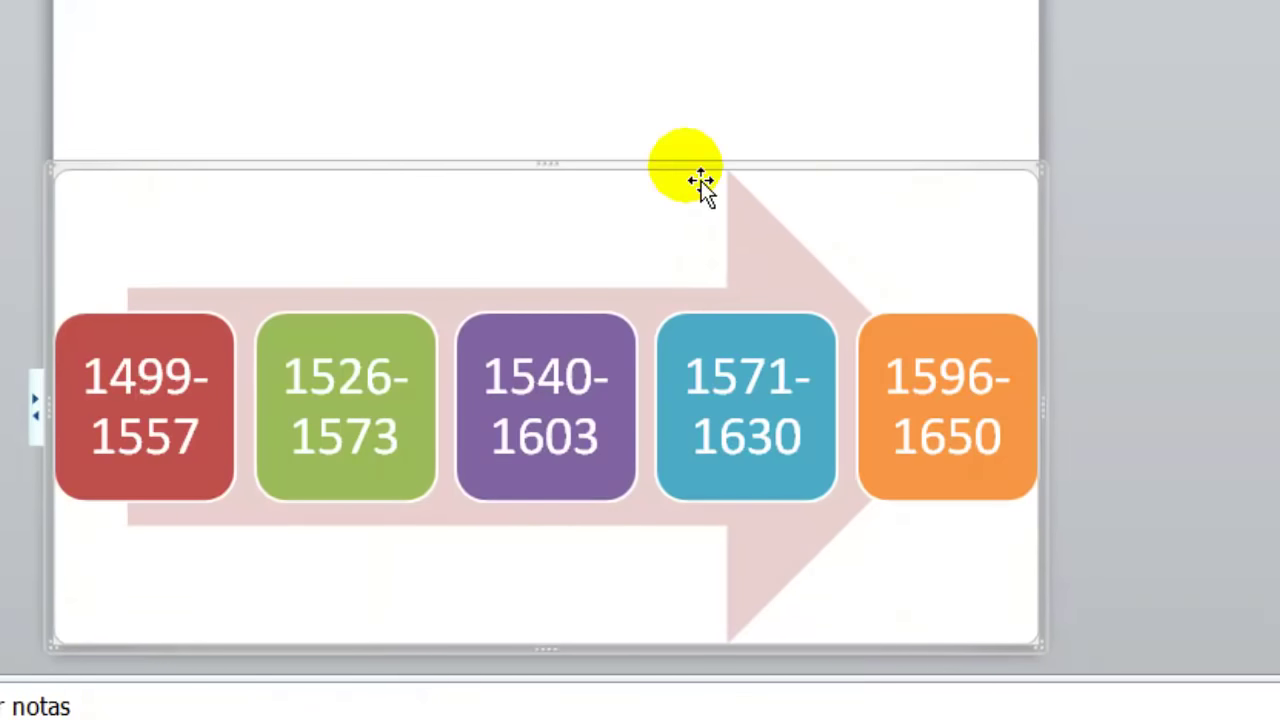
pyautogui.moveTo(1039, 168)
pyautogui.mouseDown()
pyautogui.moveTo(1063, 312)
pyautogui.moveTo(1052, 295)
pyautogui.moveTo(1052, 310)
pyautogui.mouseUp()
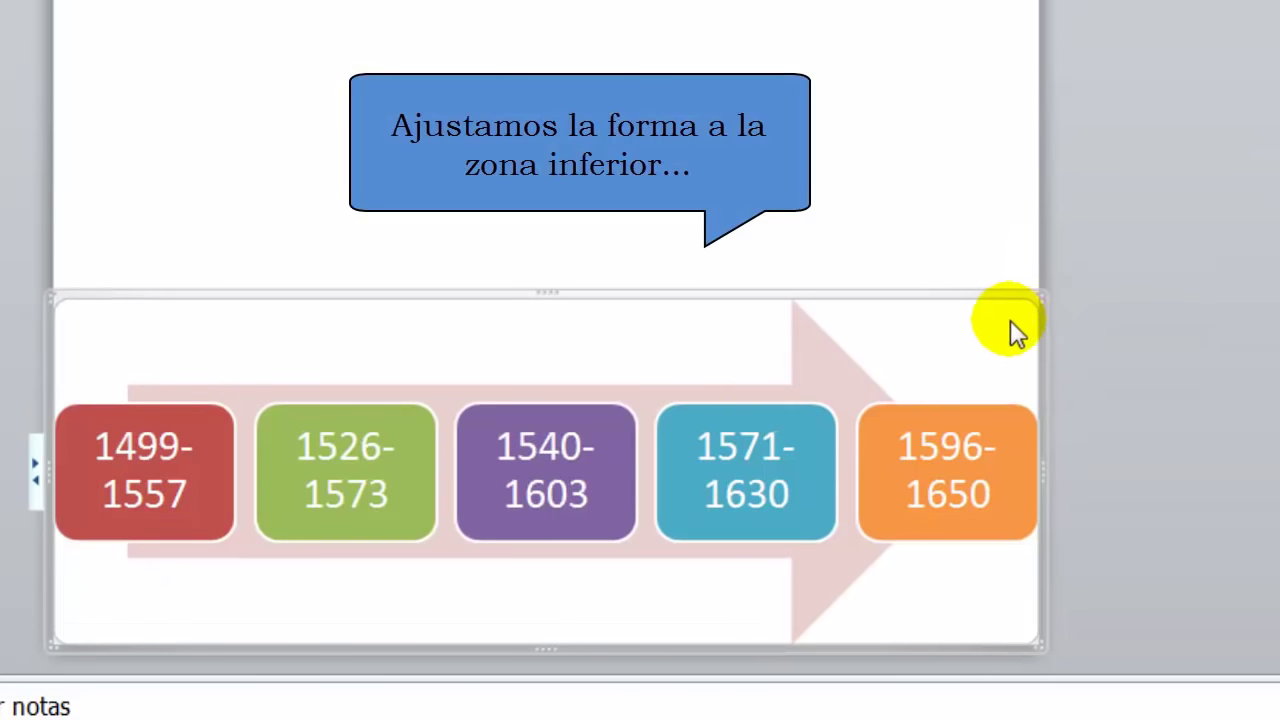
# Stretch the background arrow wider so it spans the full diagram width.
pyautogui.click(848, 362)
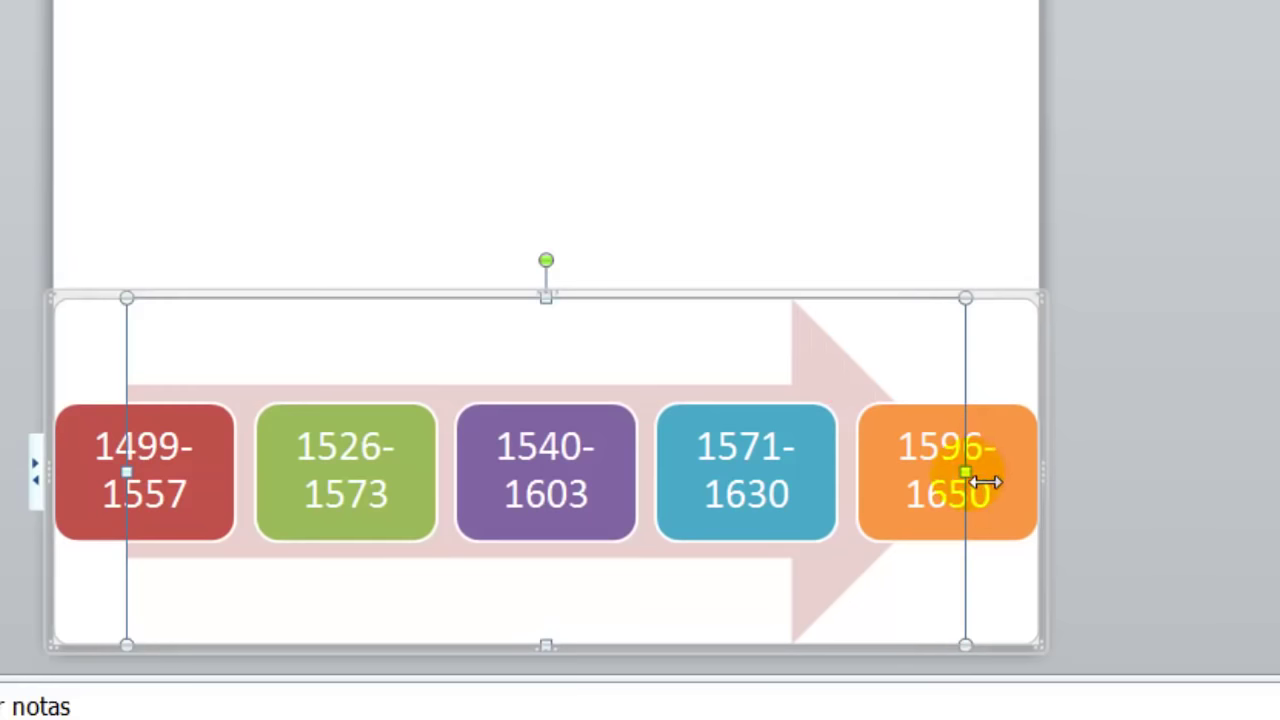
pyautogui.moveTo(965, 471)
pyautogui.mouseDown()
pyautogui.moveTo(1000, 500)
pyautogui.moveTo(1063, 503)
pyautogui.moveTo(1057, 485)
pyautogui.mouseUp()
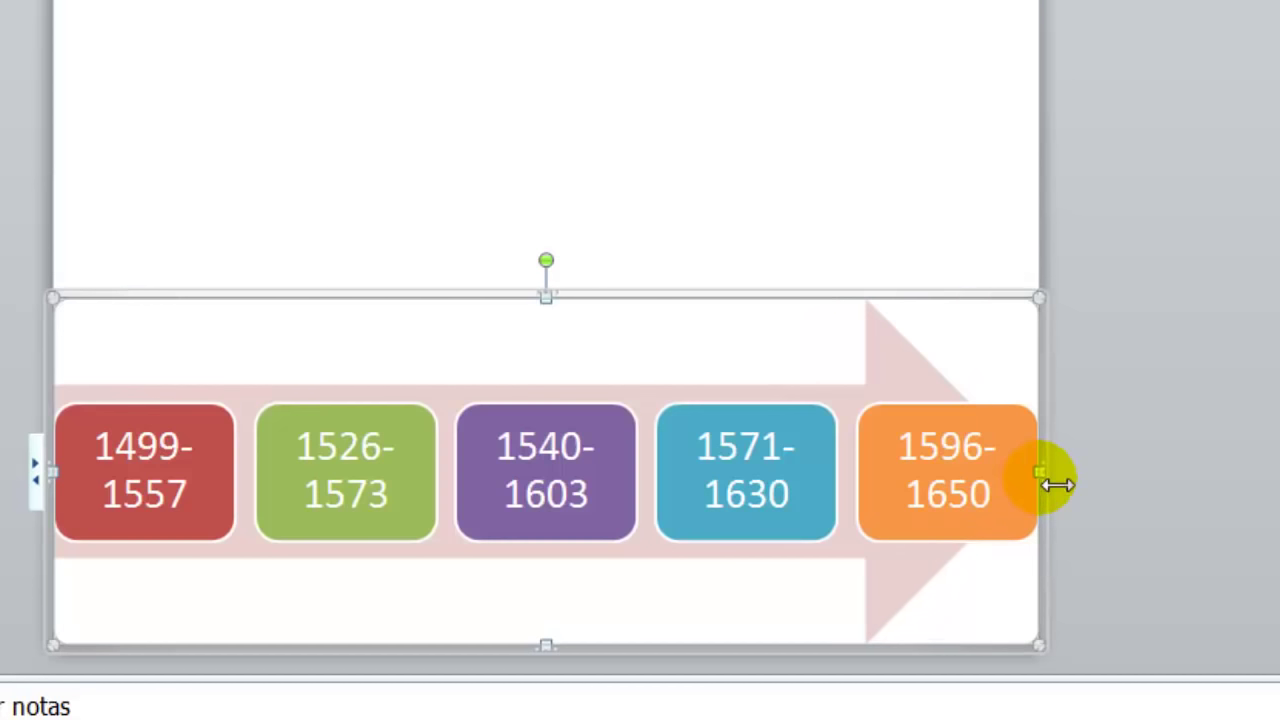
pyautogui.click(1057, 485)
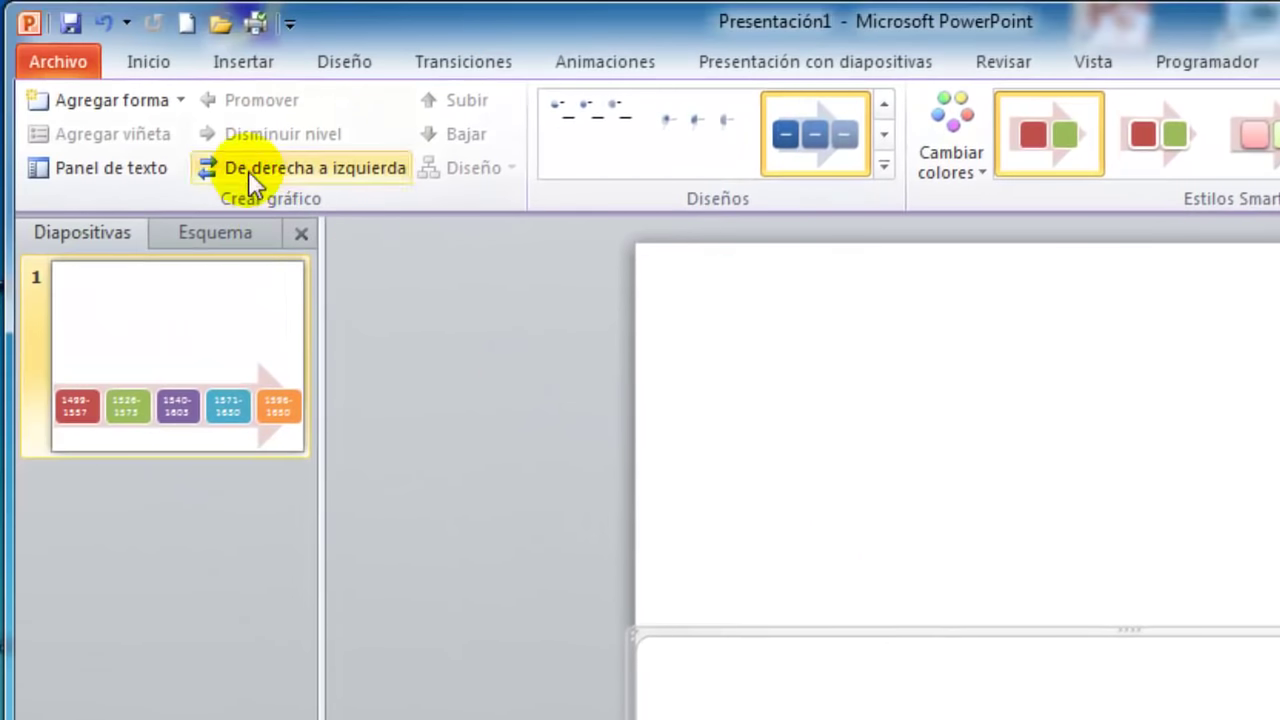
# Change the font colour of the timeline date labels to black.
pyautogui.click(170, 66)
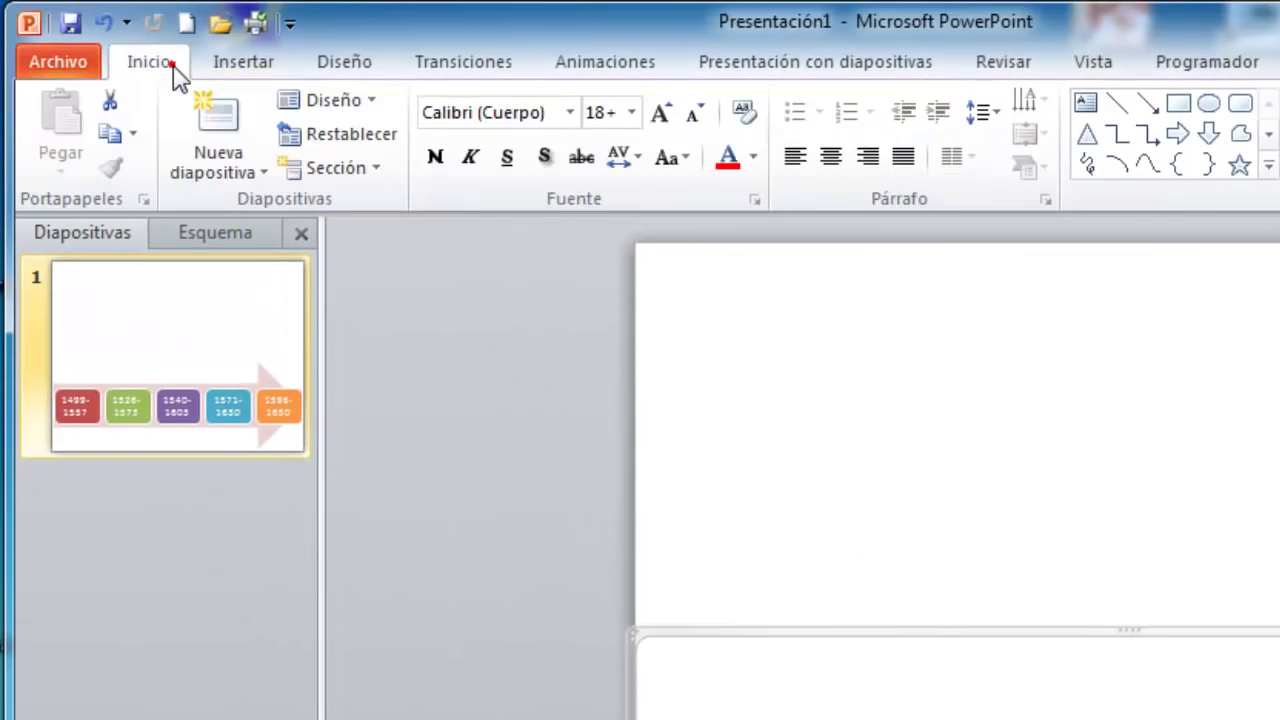
pyautogui.click(752, 157)
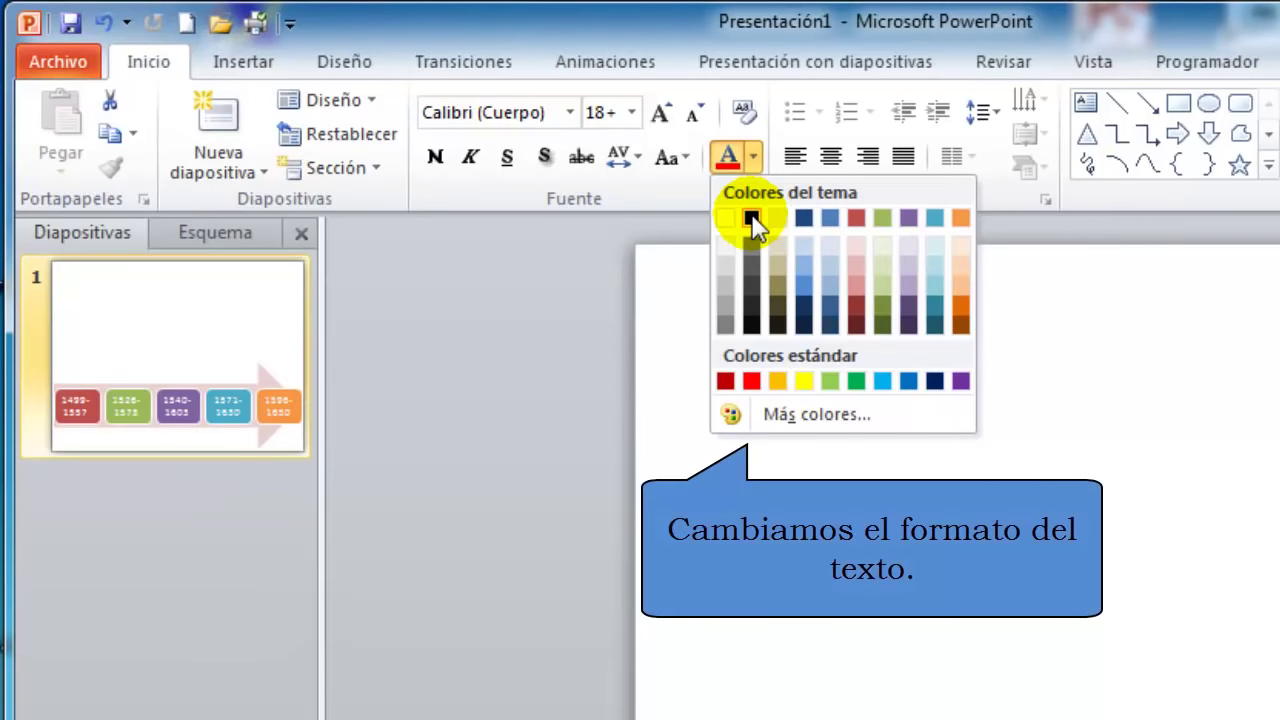
pyautogui.click(751, 218)
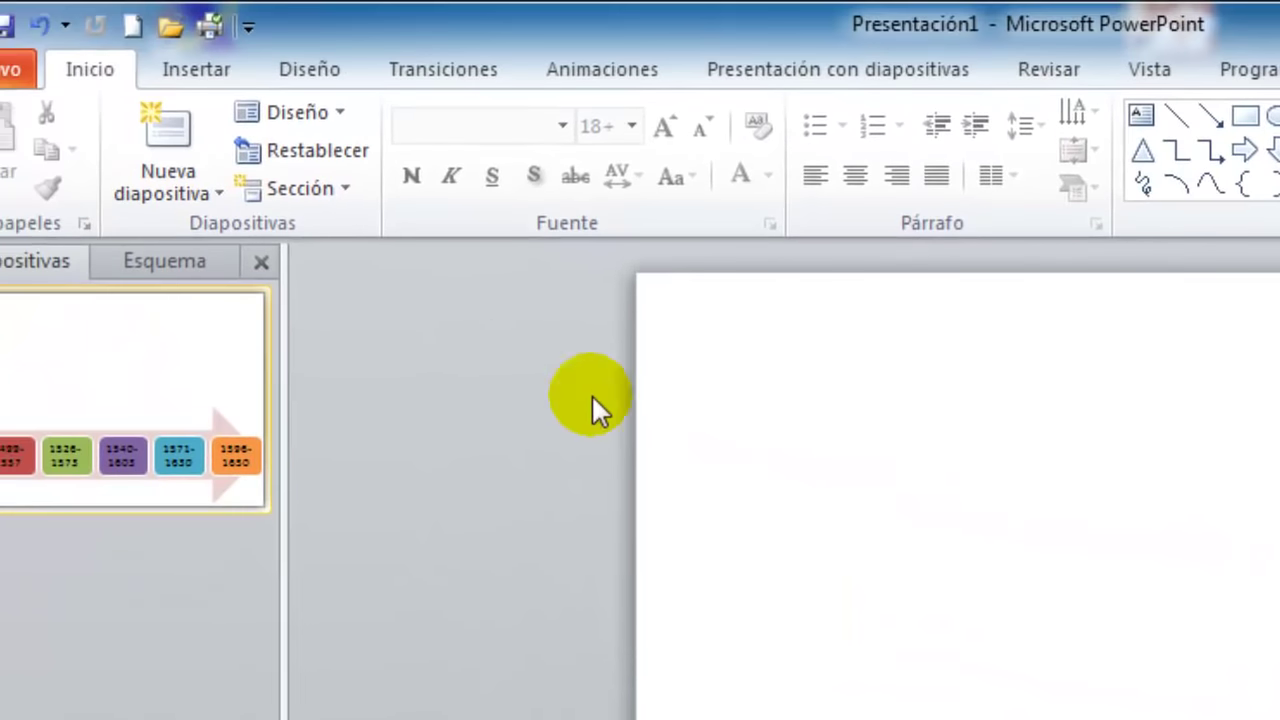
pyautogui.click(220, 78)
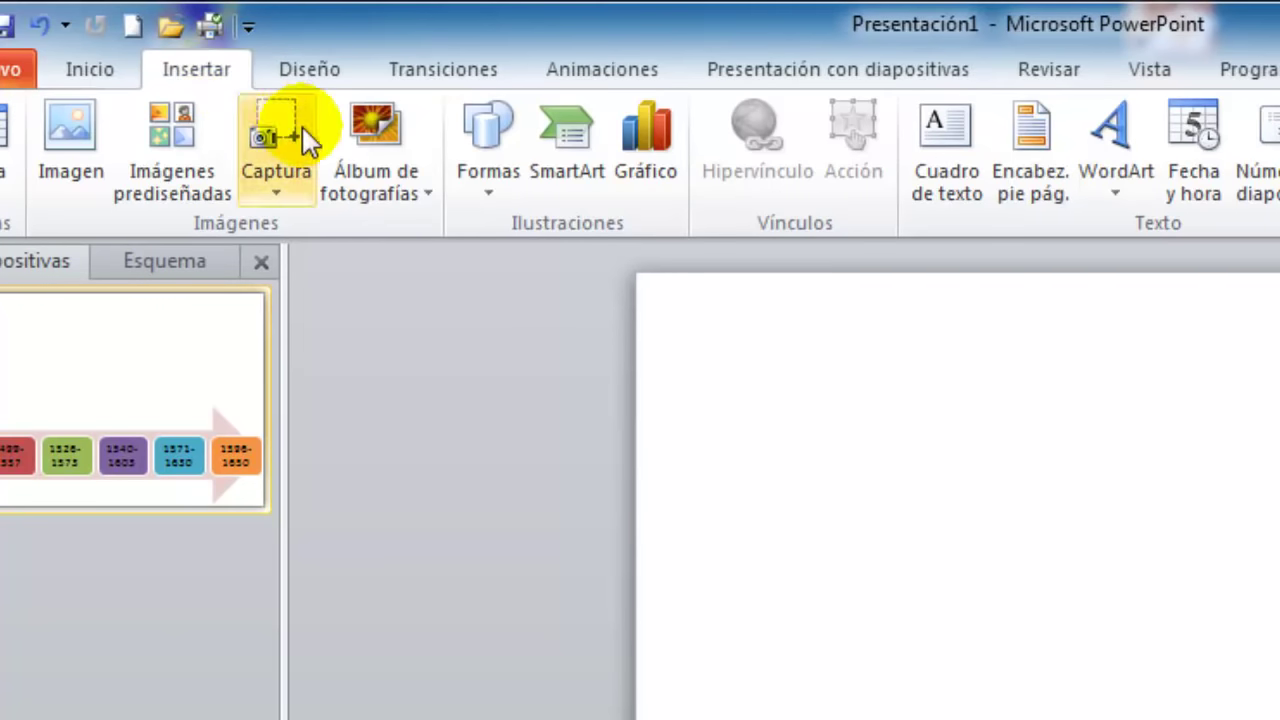
# Draw a blue rounded rectangle at the slide's top-left, above the date timeline.
pyautogui.click(500, 206)
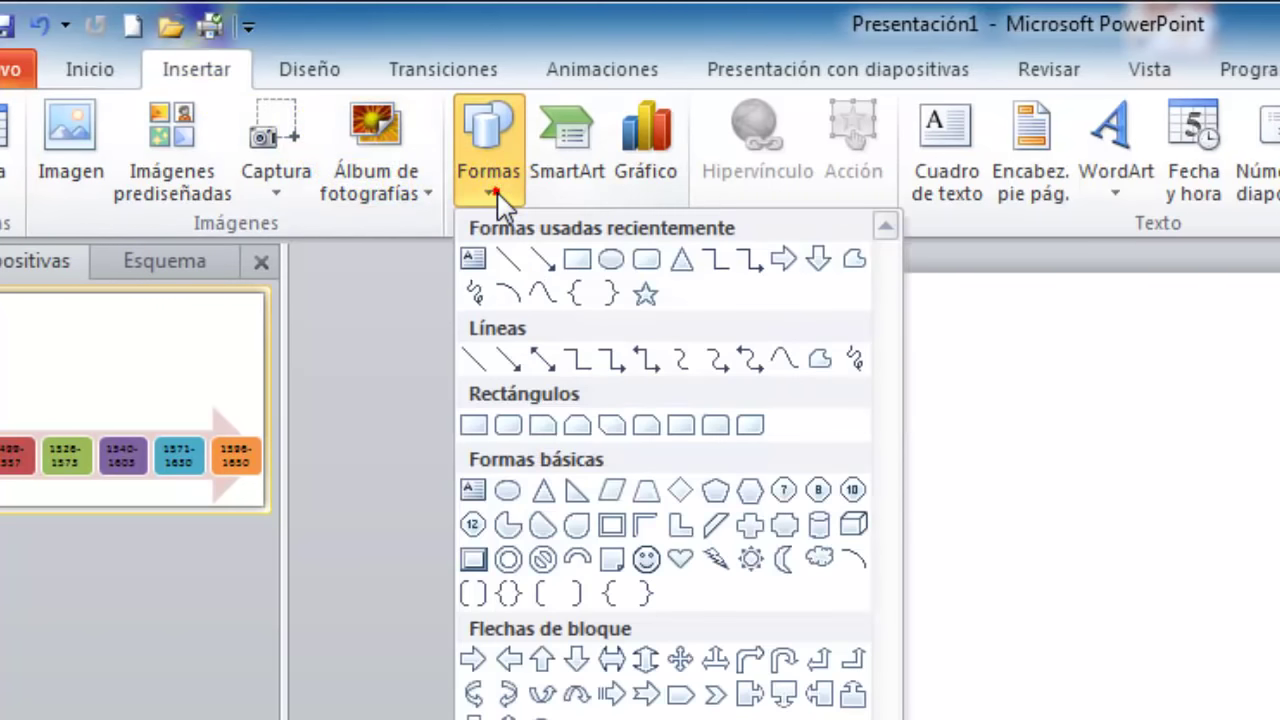
pyautogui.click(647, 264)
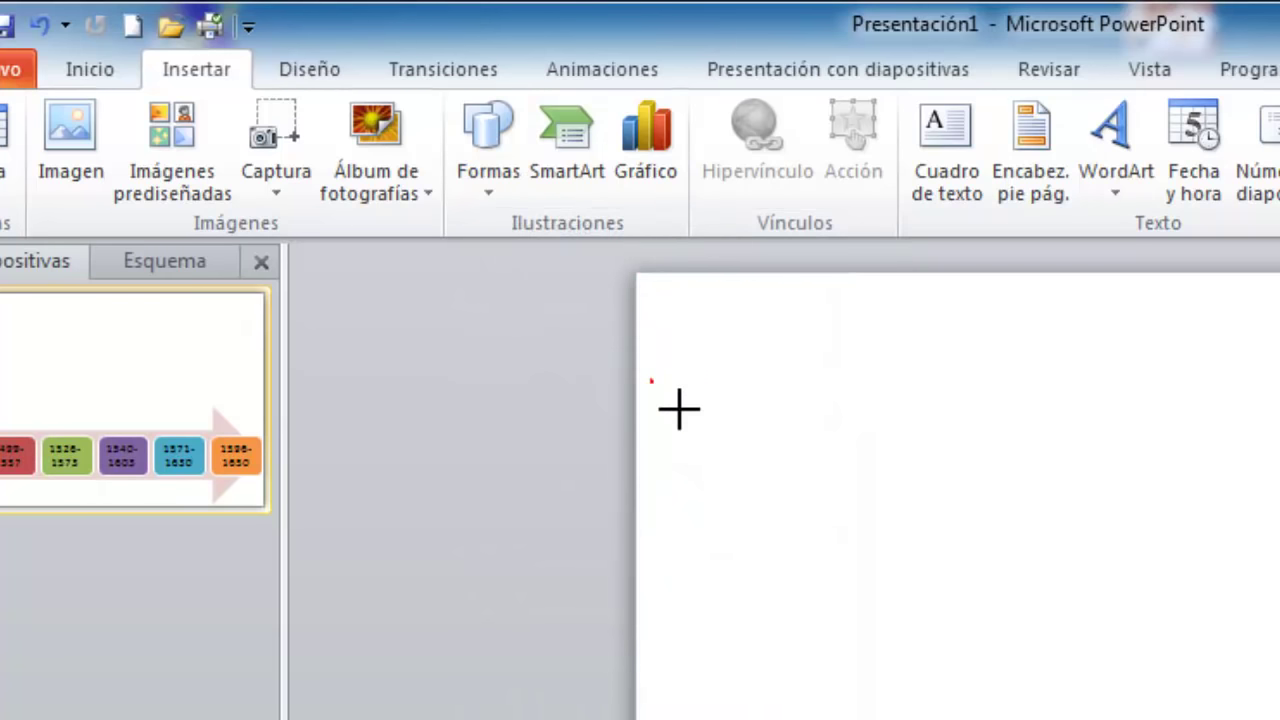
pyautogui.moveTo(650, 382)
pyautogui.mouseDown()
pyautogui.moveTo(878, 615)
pyautogui.moveTo(866, 603)
pyautogui.mouseUp()
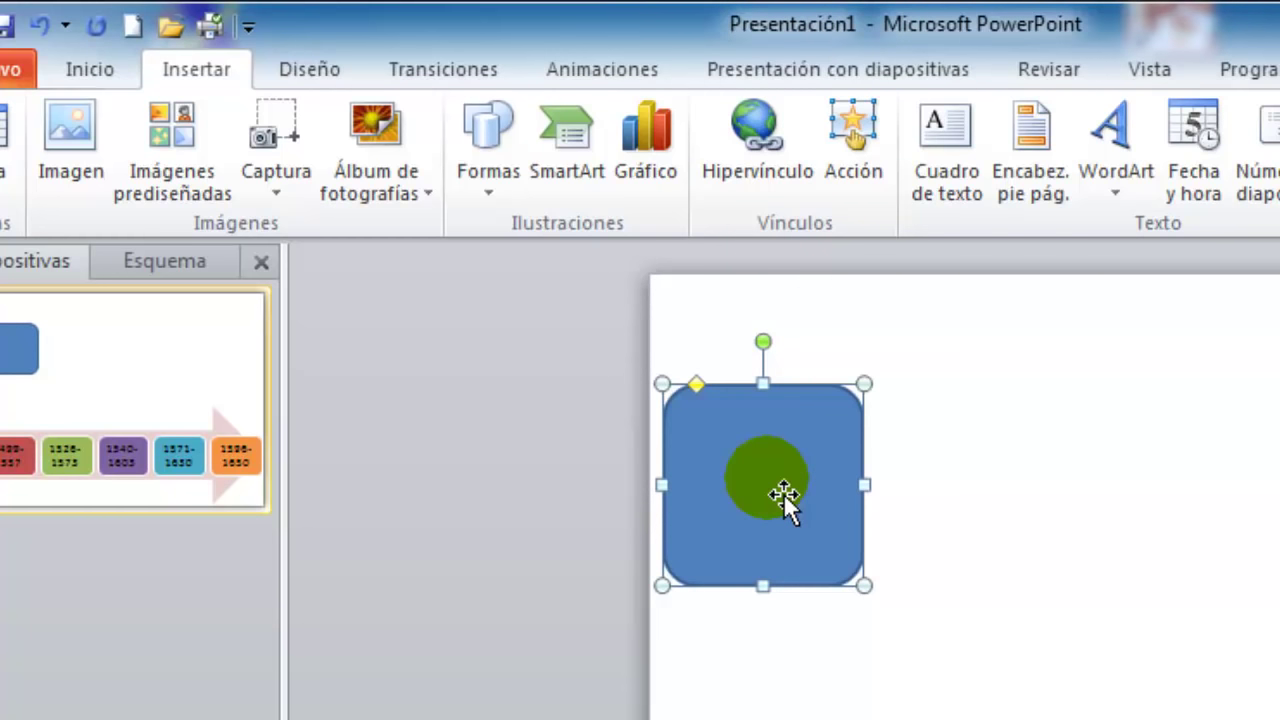
pyautogui.rightClick(783, 497)
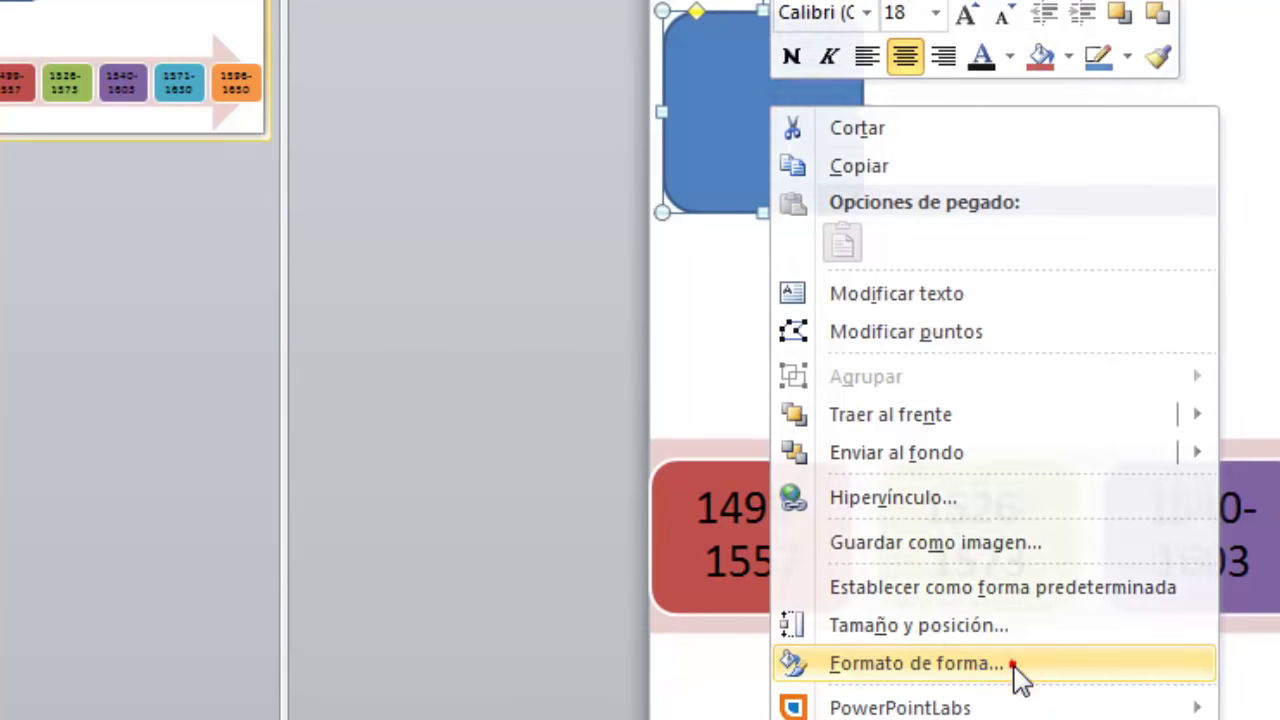
# Fill the rounded rectangle with the '1 Tartaglia' portrait picture.
pyautogui.click(1015, 668)
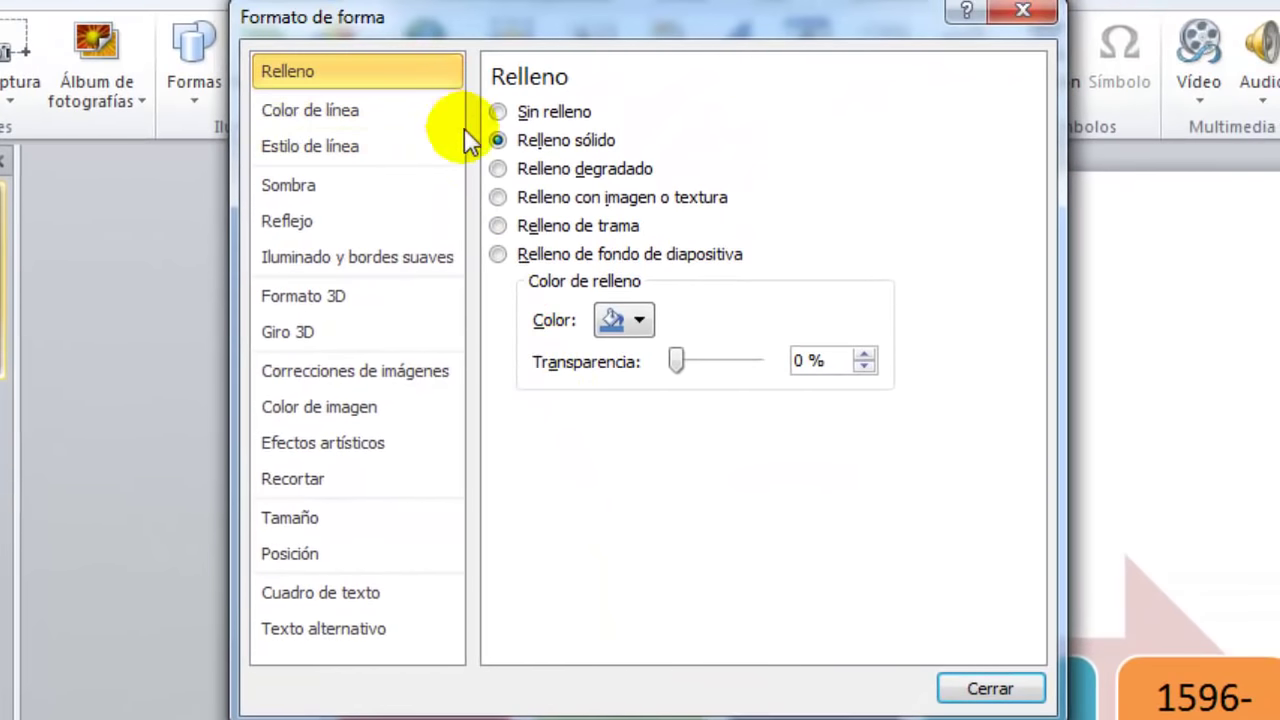
pyautogui.click(498, 197)
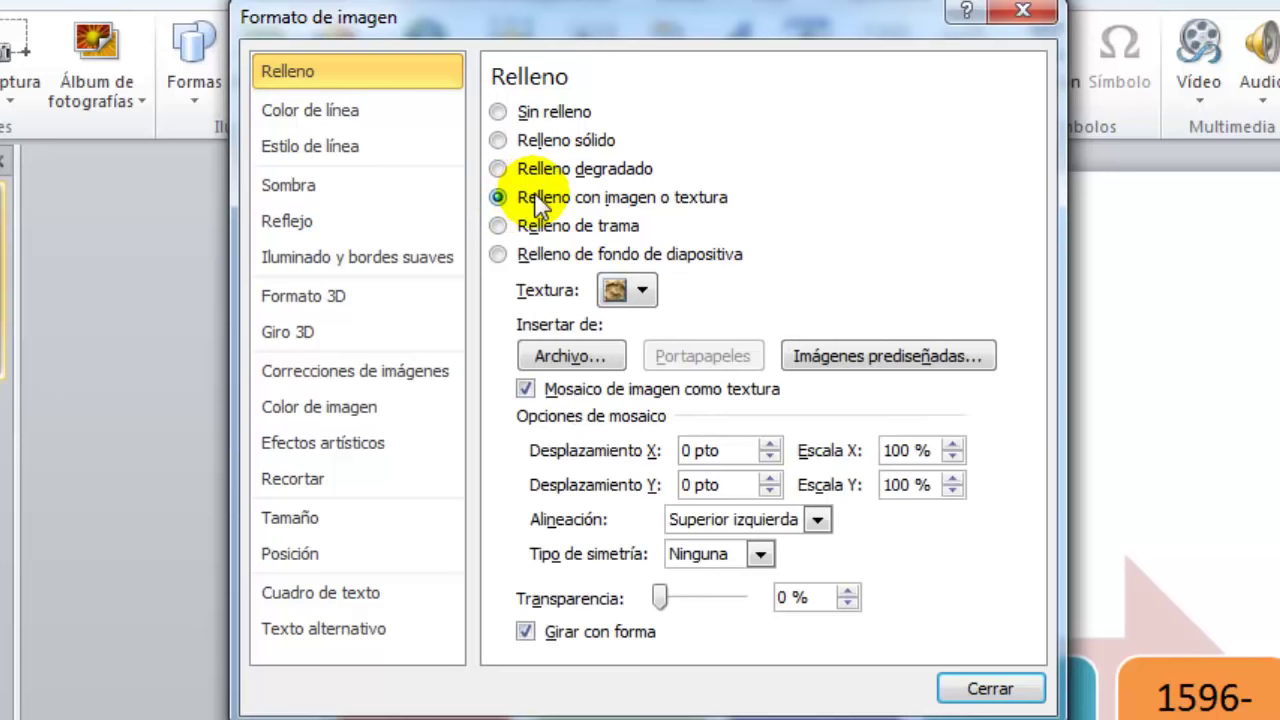
pyautogui.click(546, 358)
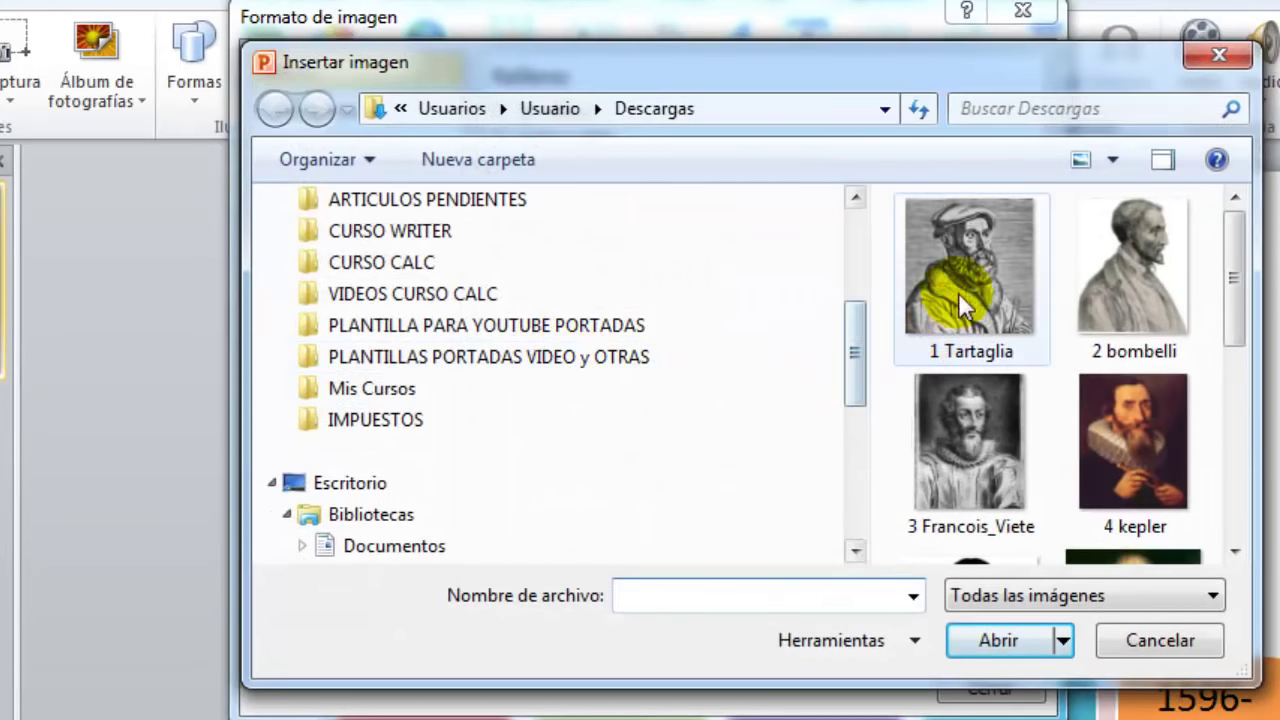
pyautogui.click(964, 285)
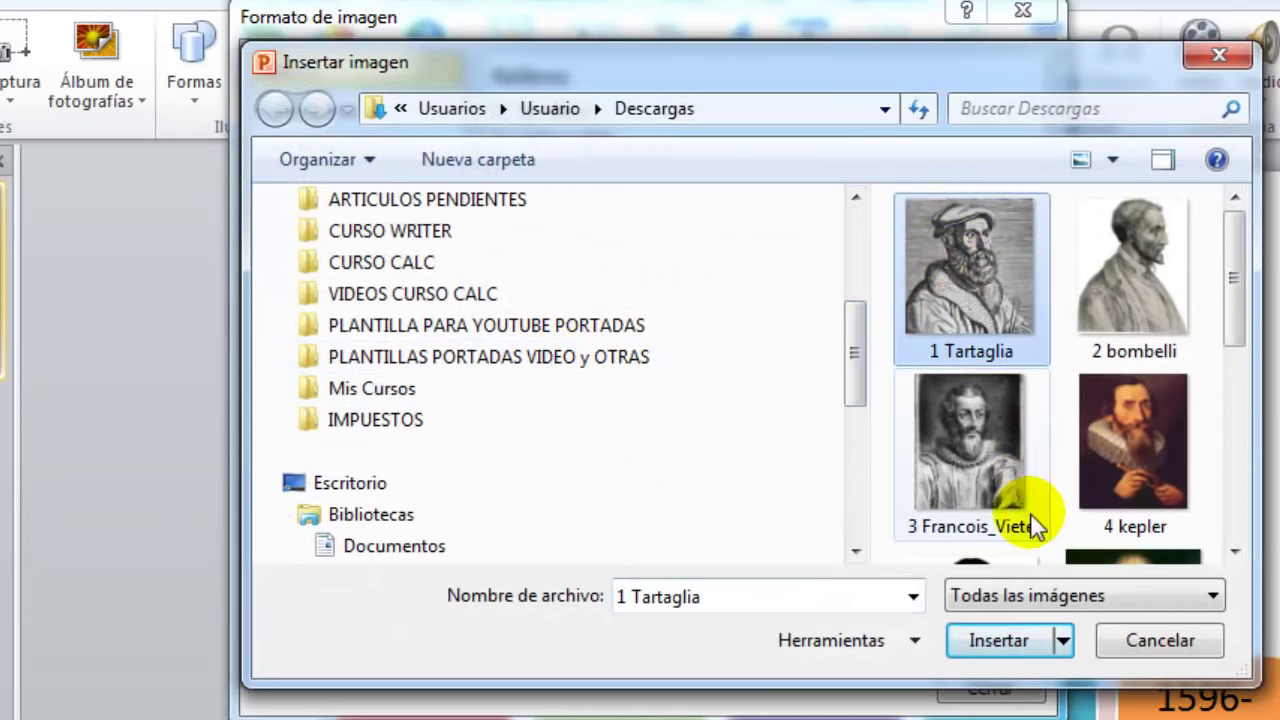
pyautogui.click(1027, 639)
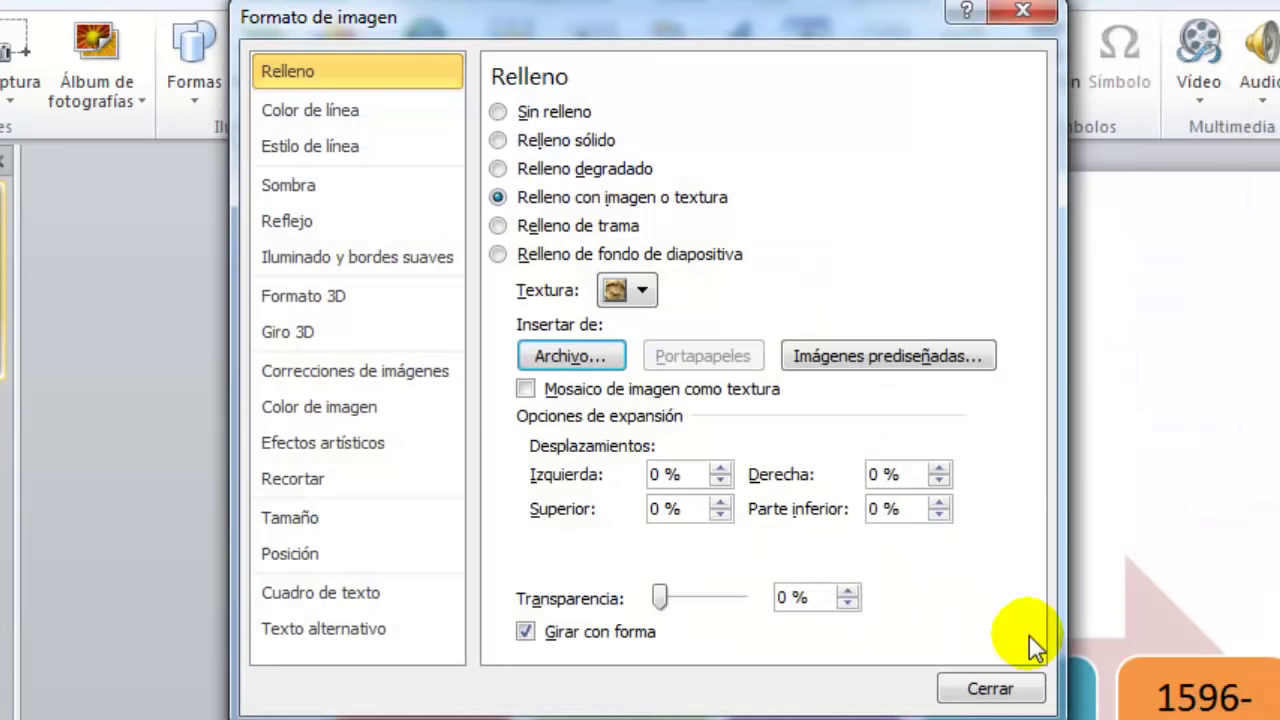
# Set the shape's outline to Sin línea and shrink the portrait into the top-left corner.
pyautogui.click(417, 120)
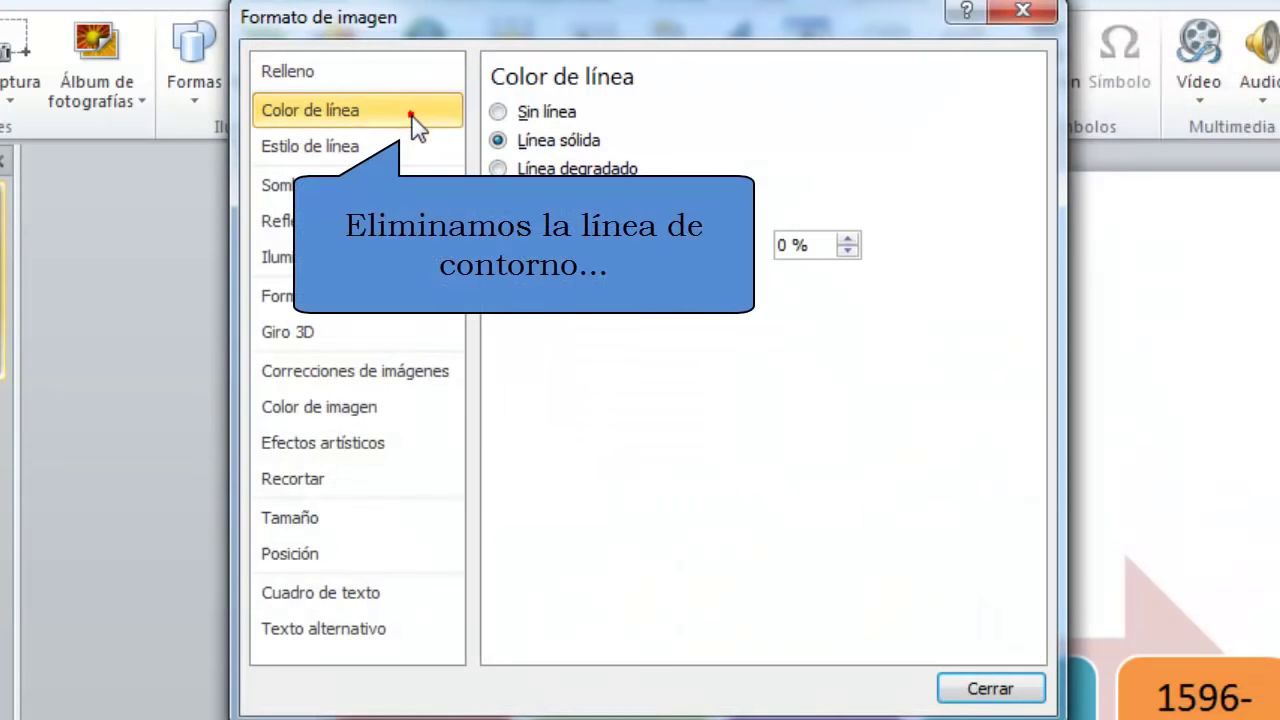
pyautogui.click(499, 113)
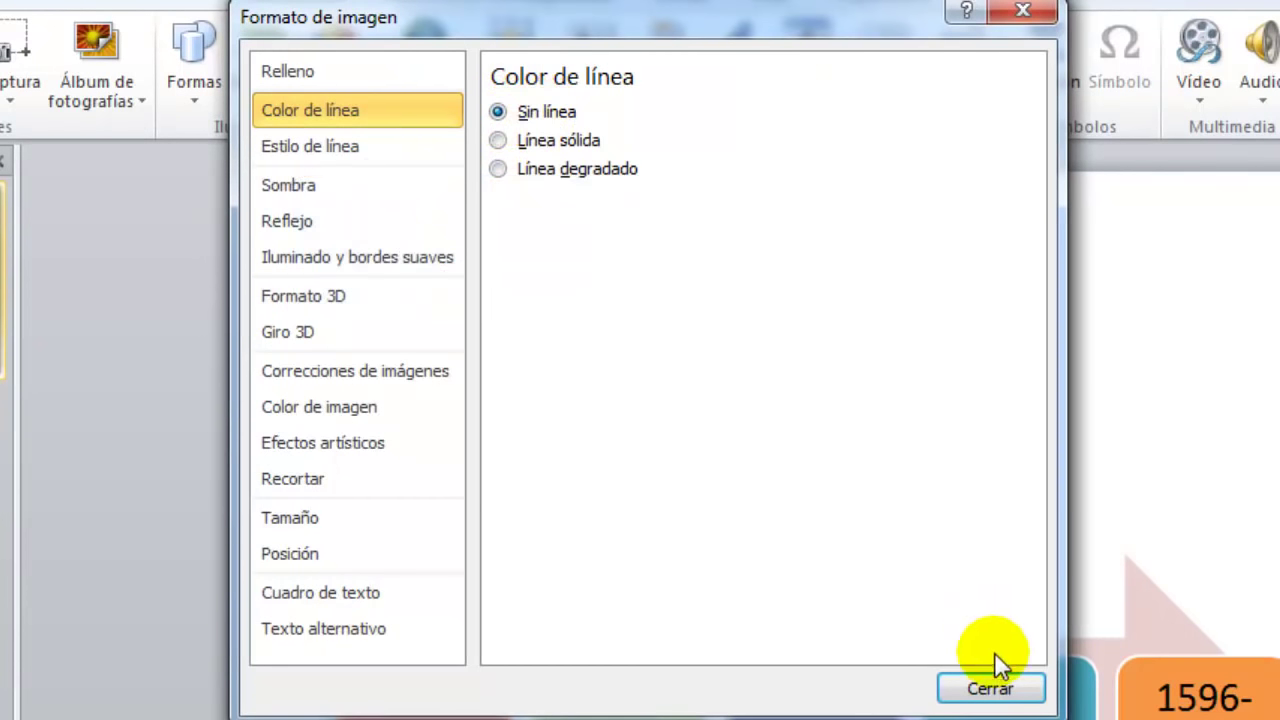
pyautogui.click(1000, 689)
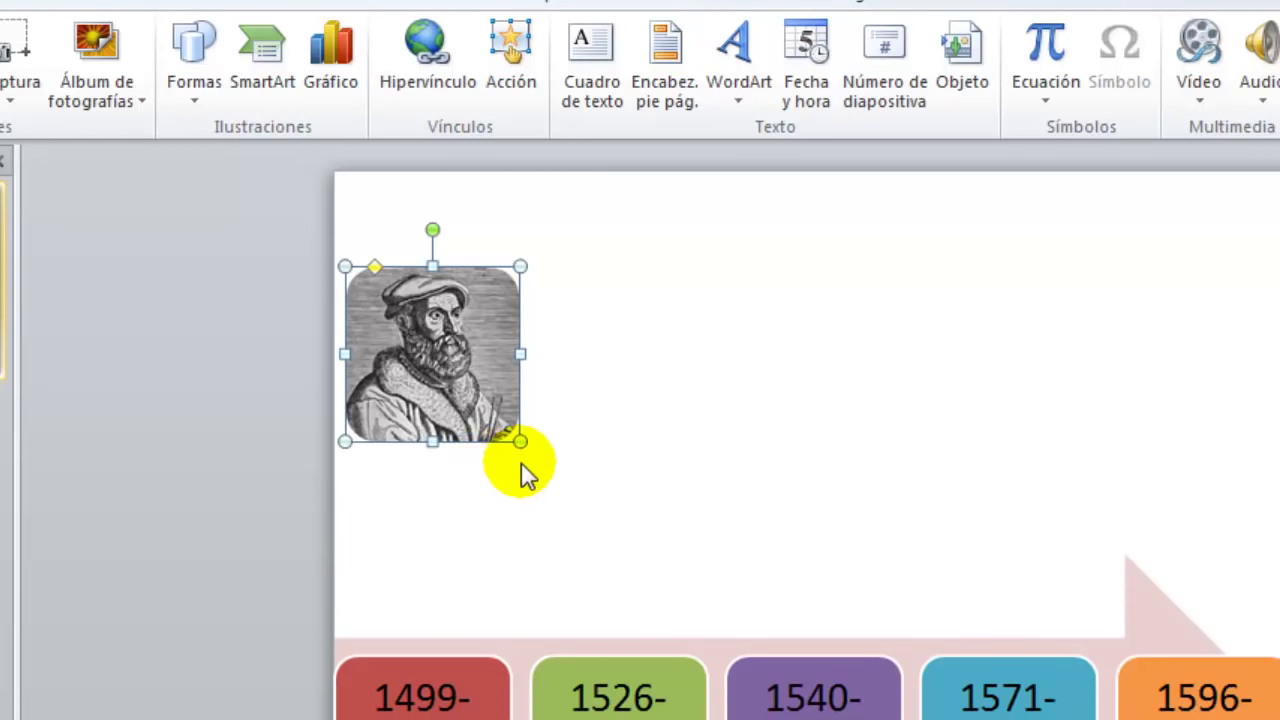
pyautogui.moveTo(520, 441); pyautogui.dragTo(498, 425)
pyautogui.moveTo(485, 380); pyautogui.dragTo(485, 336)
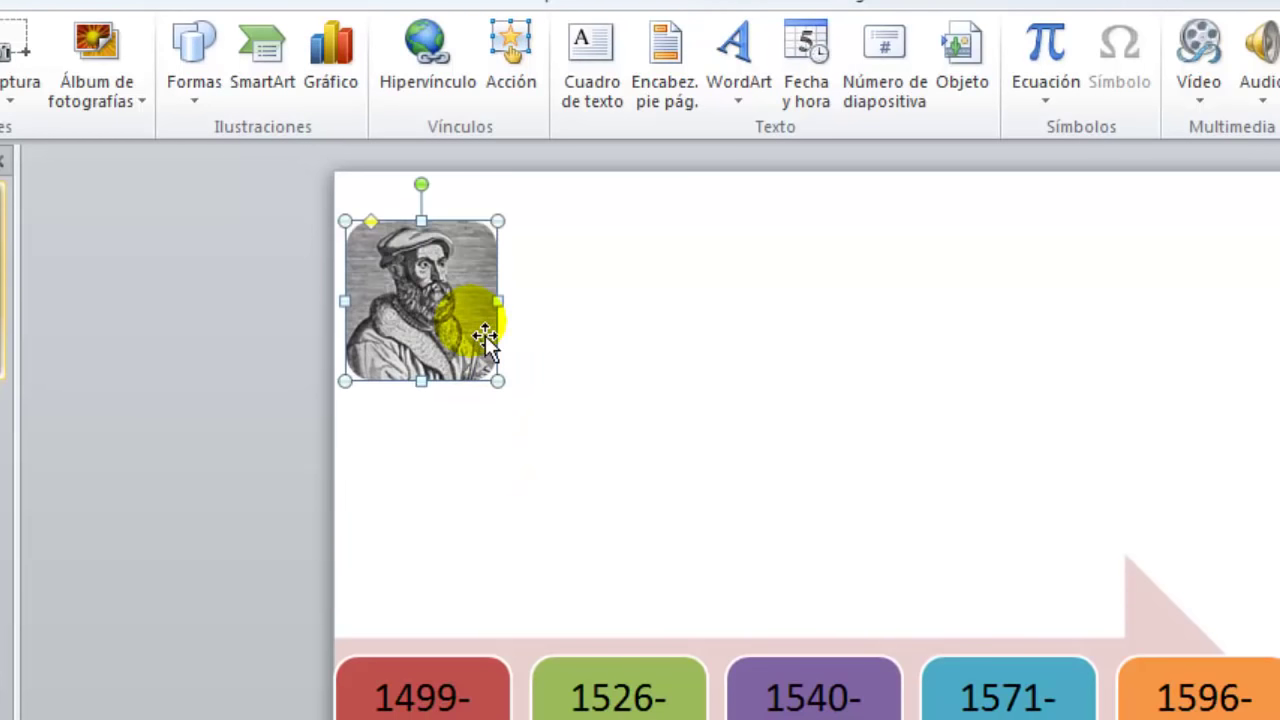
# Add a text box under the portrait reading 'Tartaglia' and 'La solución de ecuaciones de tercer grado.'.
pyautogui.click(457, 443)
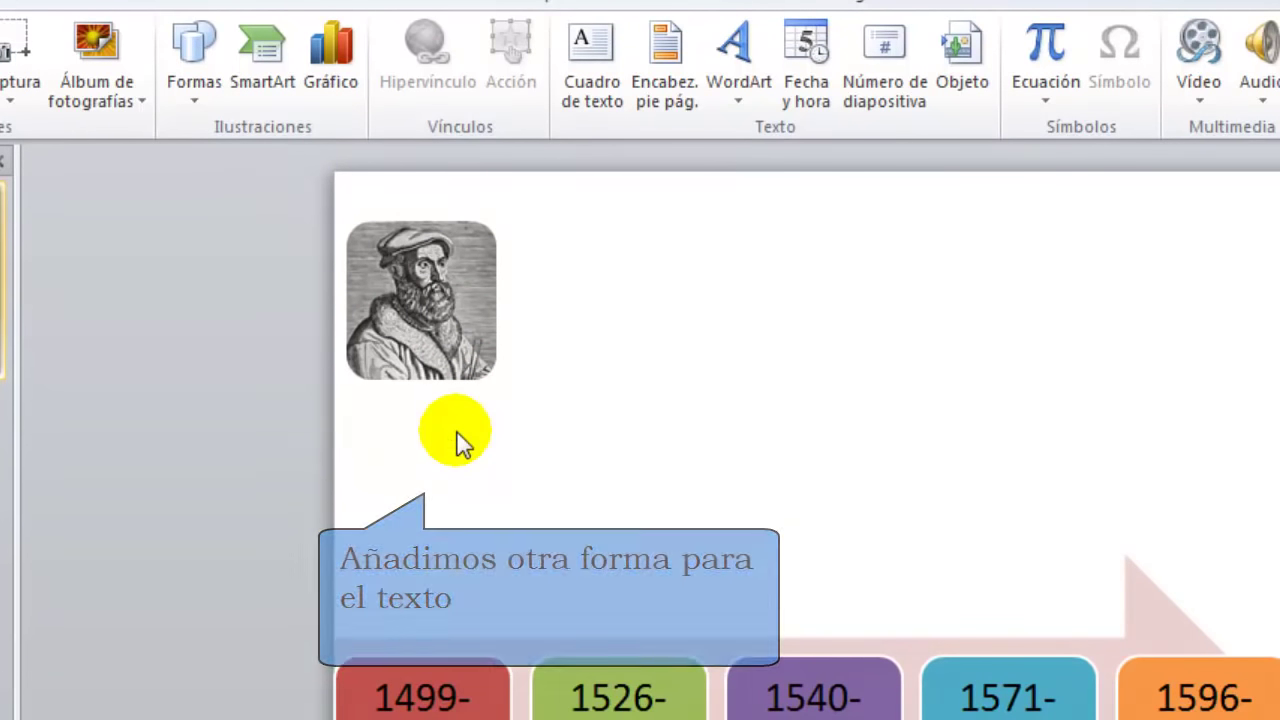
pyautogui.click(591, 84)
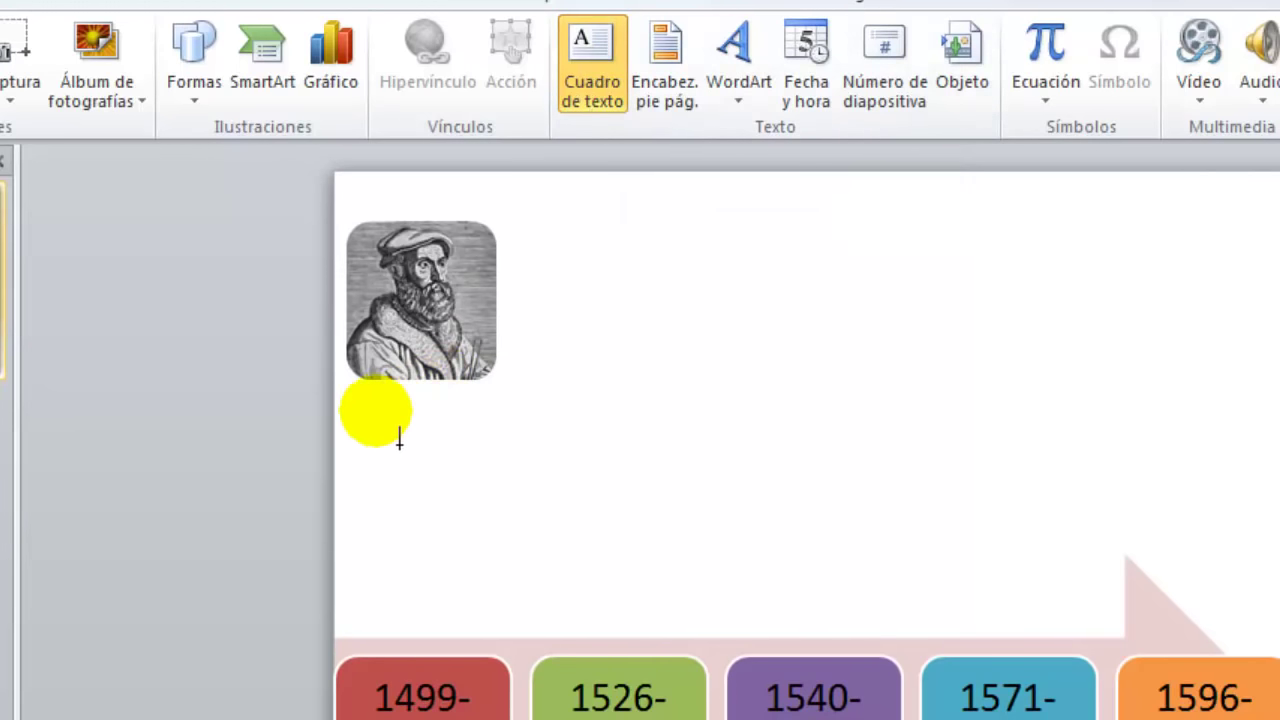
pyautogui.click(345, 398)
pyautogui.moveTo(377, 431)
pyautogui.mouseDown()
pyautogui.moveTo(531, 627)
pyautogui.moveTo(504, 604)
pyautogui.mouseUp()
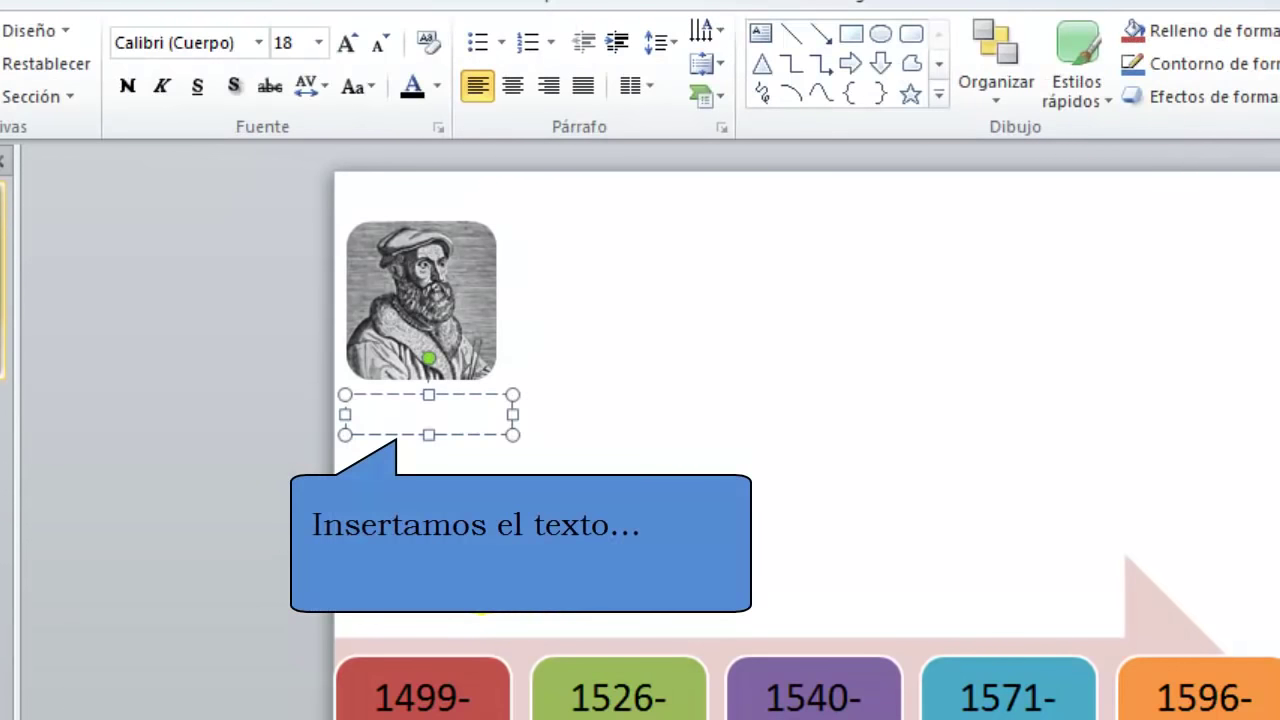
pyautogui.write('Tartaglia')
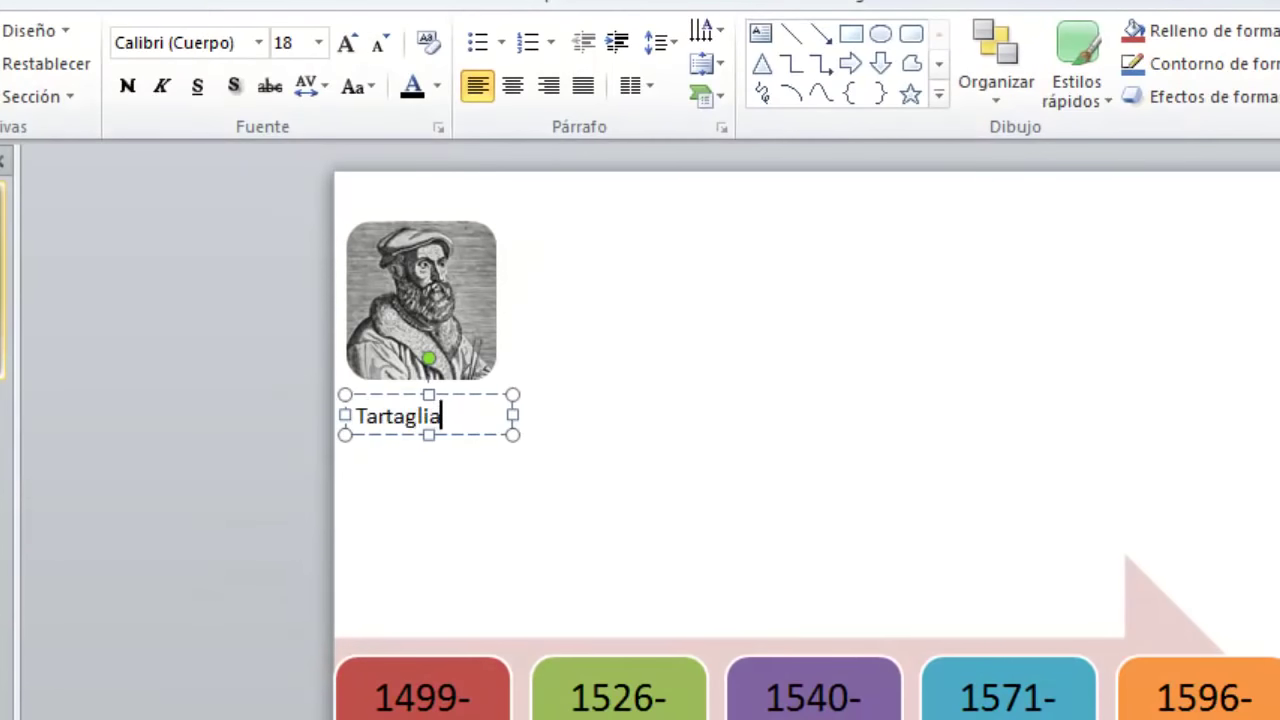
pyautogui.press('Return')
pyautogui.write('ución de ecuaciones')
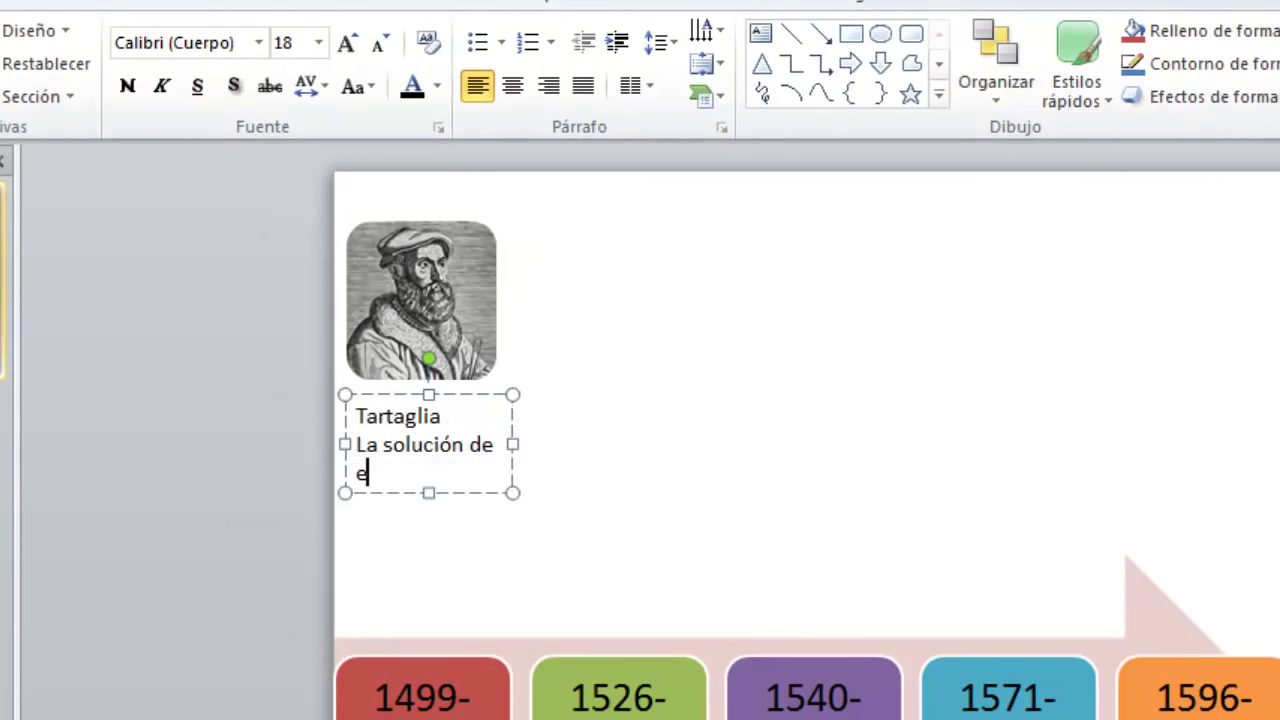
pyautogui.write(' de tercer grado.')
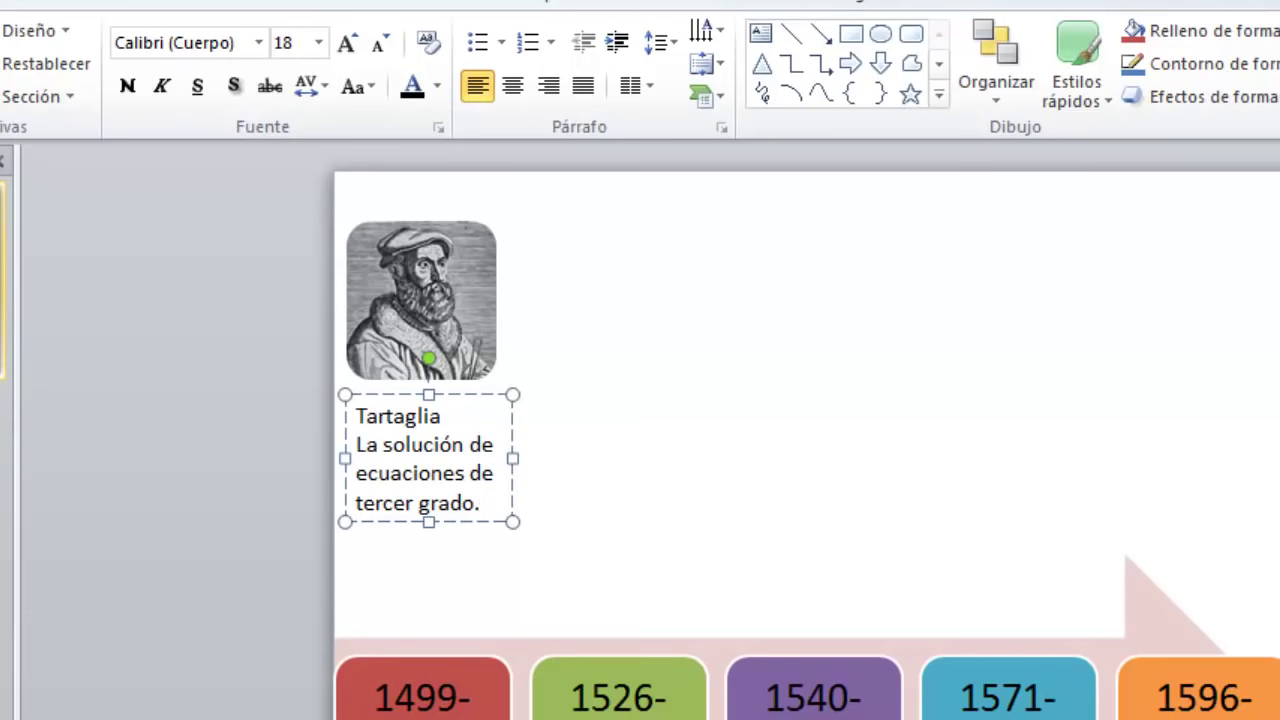
# Enlarge the contribution text, narrow the box, and make 'Tartaglia' bold at 24 pt.
pyautogui.moveTo(484, 505); pyautogui.dragTo(352, 446)
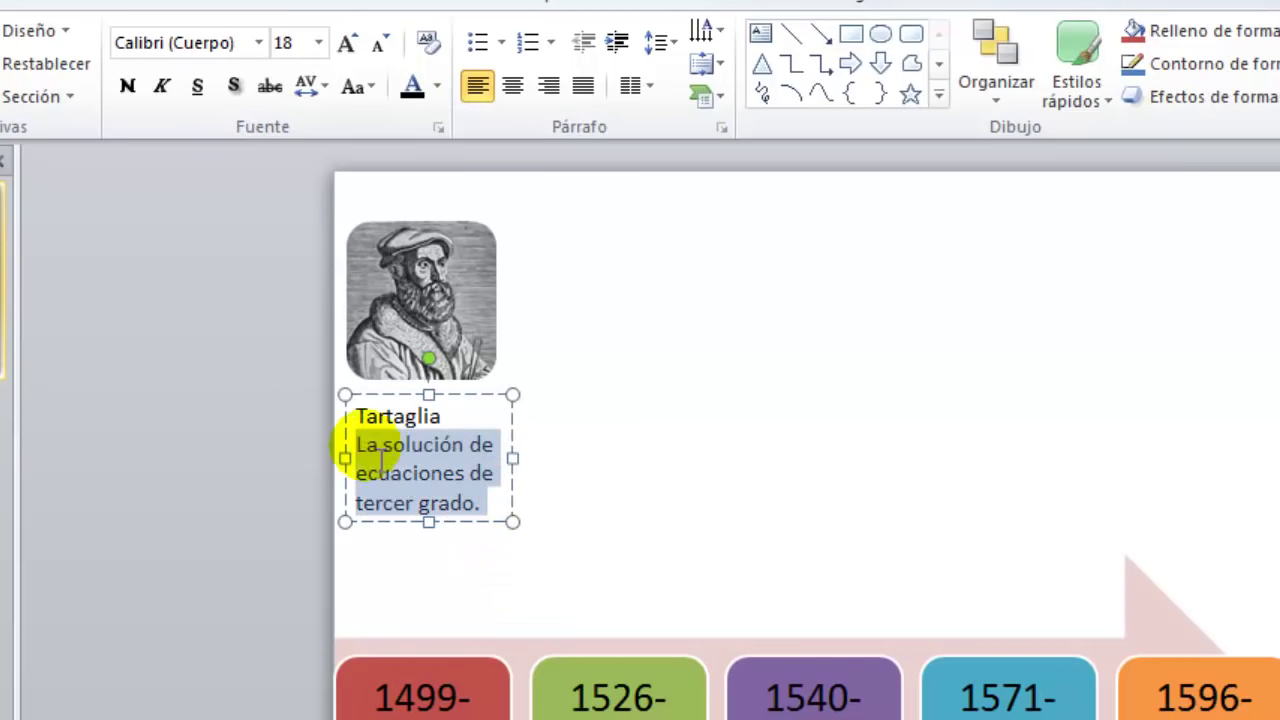
pyautogui.click(346, 45)
pyautogui.moveTo(513, 500); pyautogui.dragTo(498, 500)
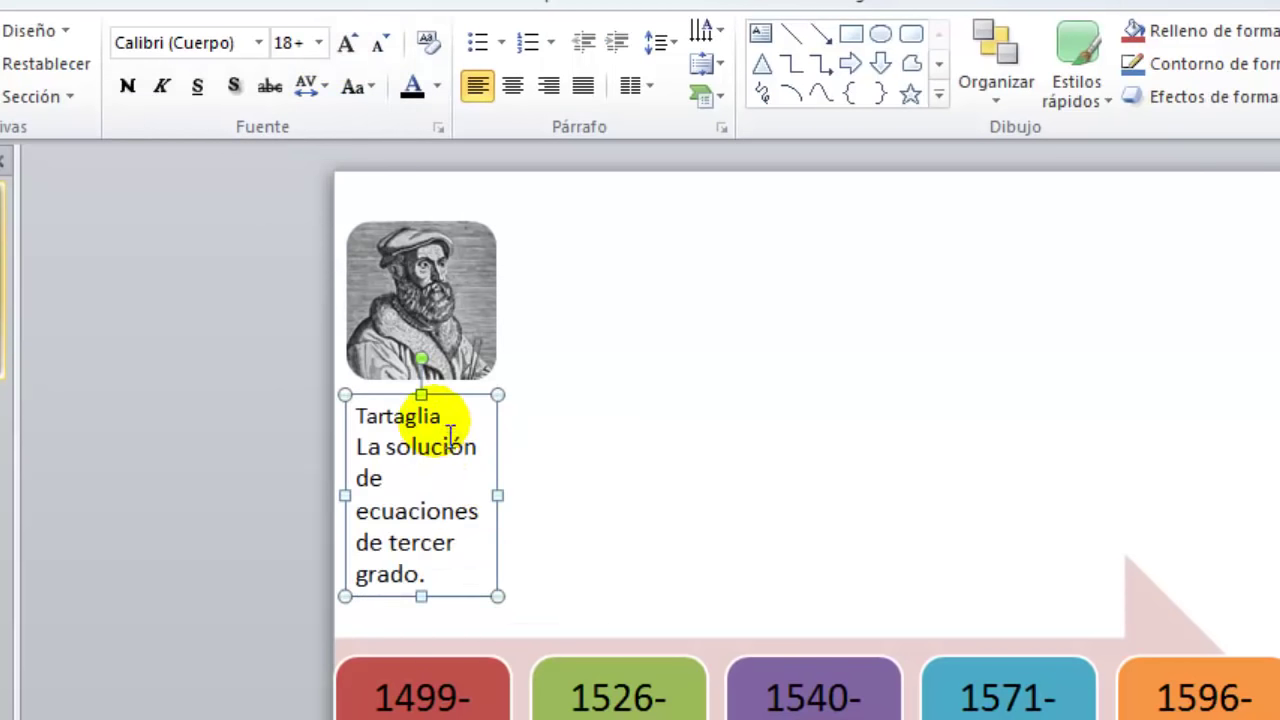
pyautogui.doubleClick(420, 418)
pyautogui.click(127, 85)
pyautogui.click(346, 43)
pyautogui.click(346, 43)
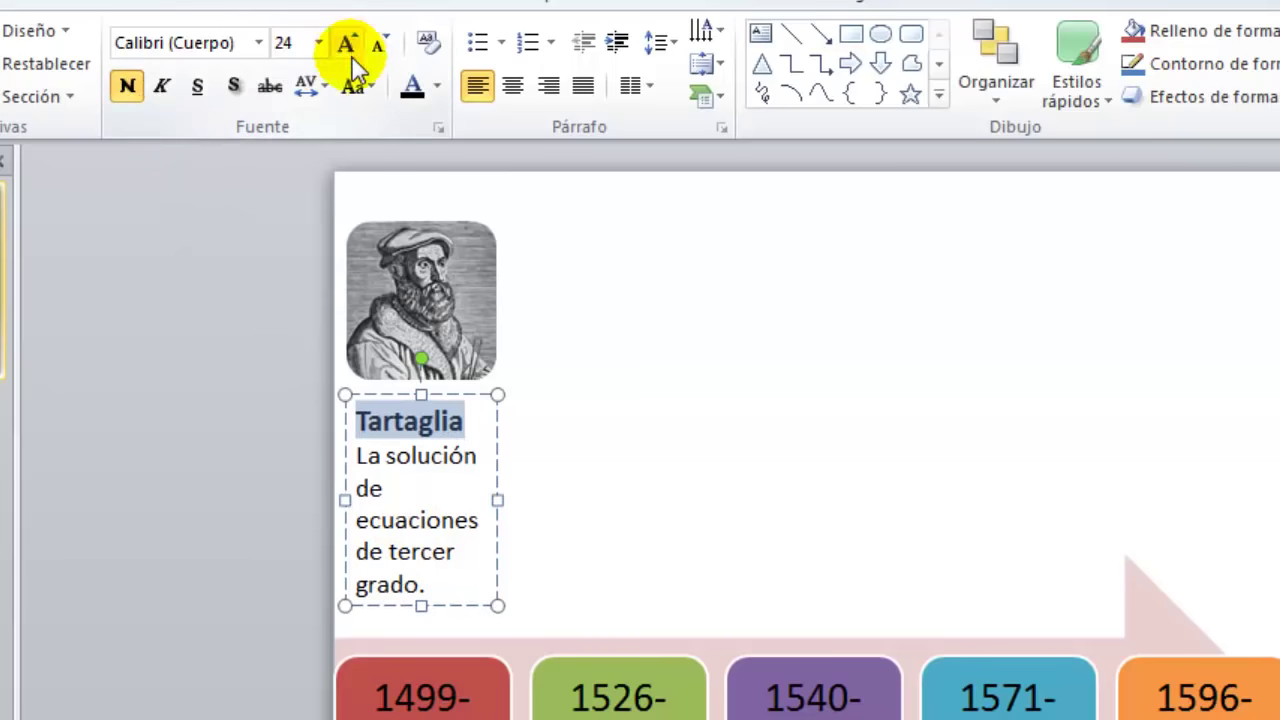
pyautogui.click(532, 543)
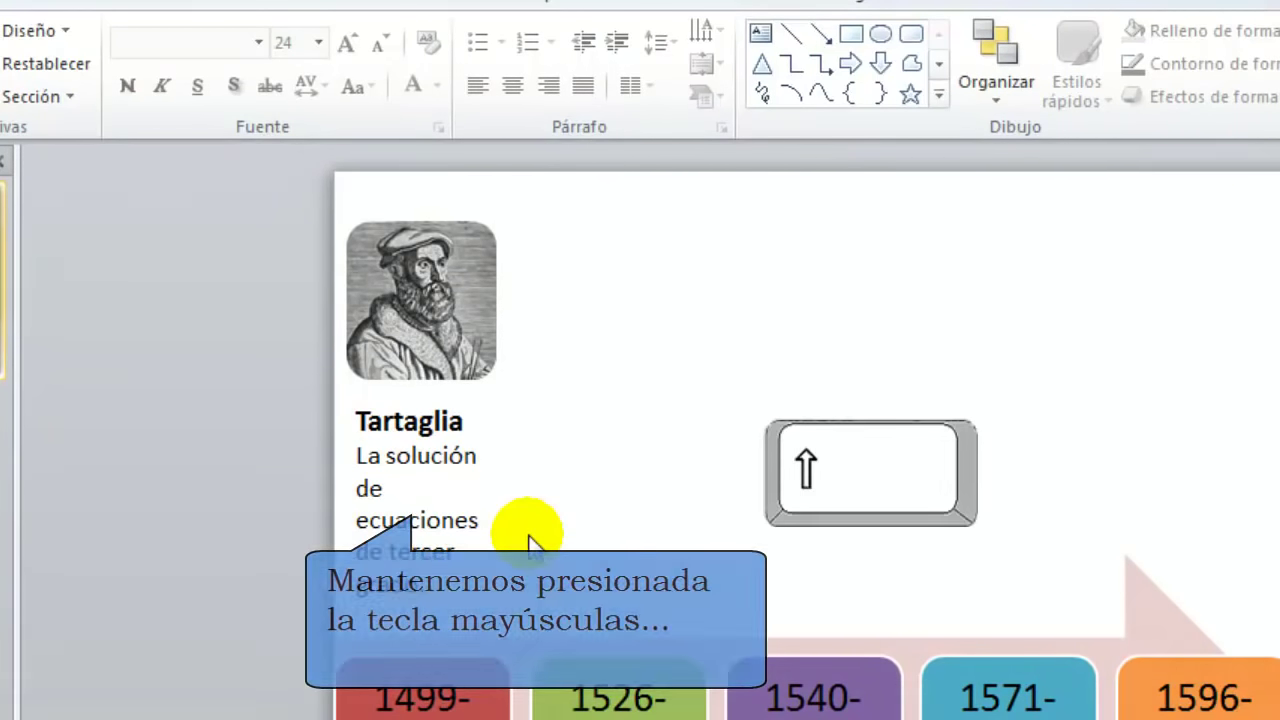
# Select the Tartaglia caption and portrait together and group them with Agrupar.
pyautogui.keyDown('shift'); pyautogui.click(455, 463); pyautogui.keyUp('shift')
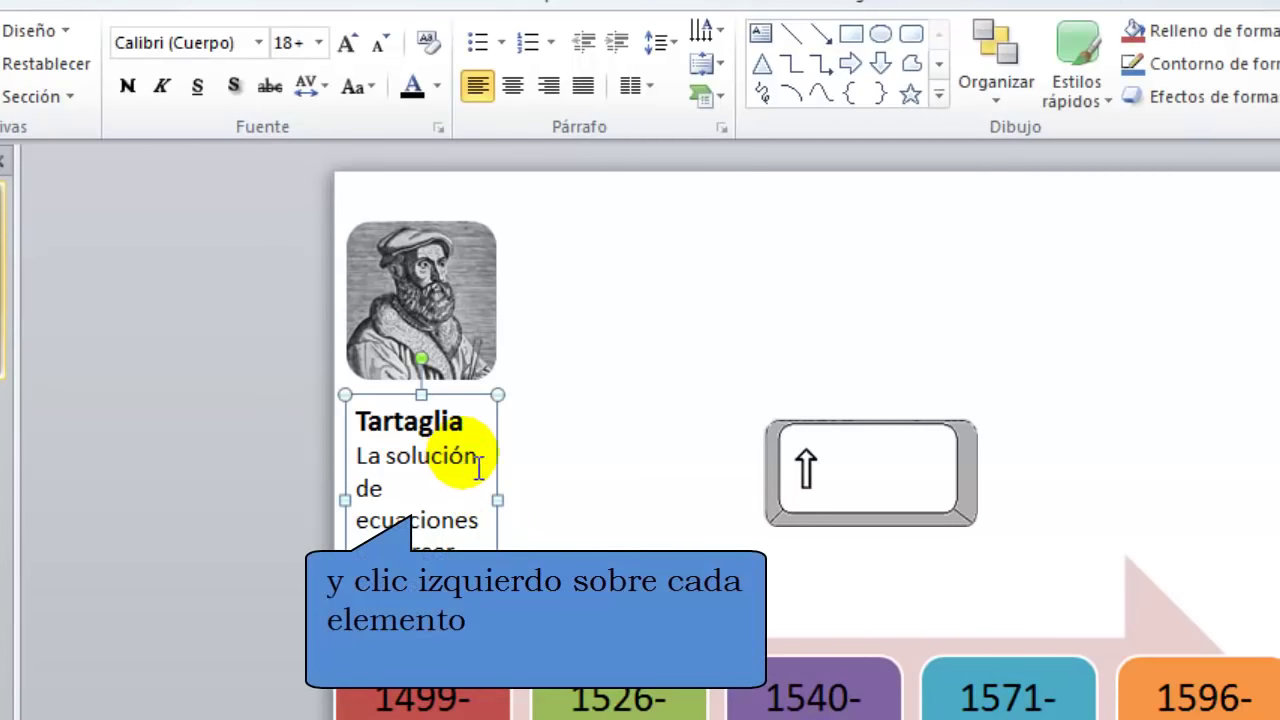
pyautogui.keyDown('shift'); pyautogui.click(483, 345); pyautogui.keyUp('shift')
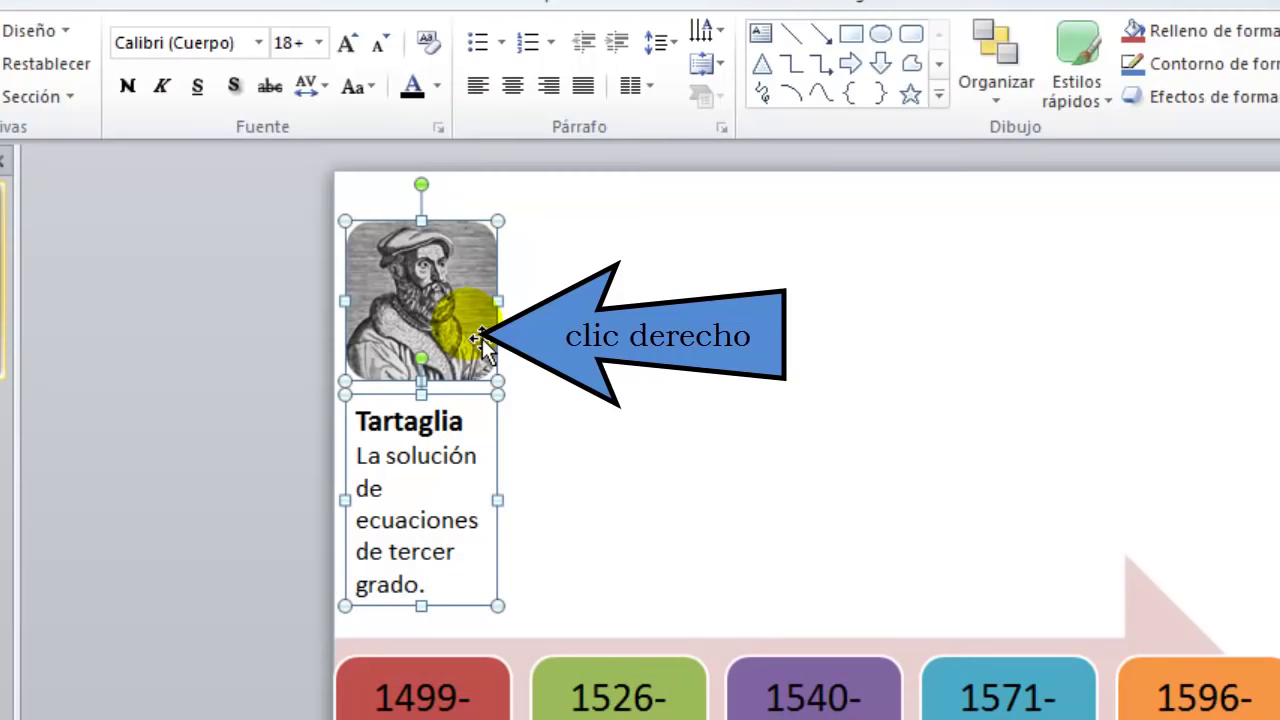
pyautogui.rightClick(482, 338)
pyautogui.moveTo(560, 490)
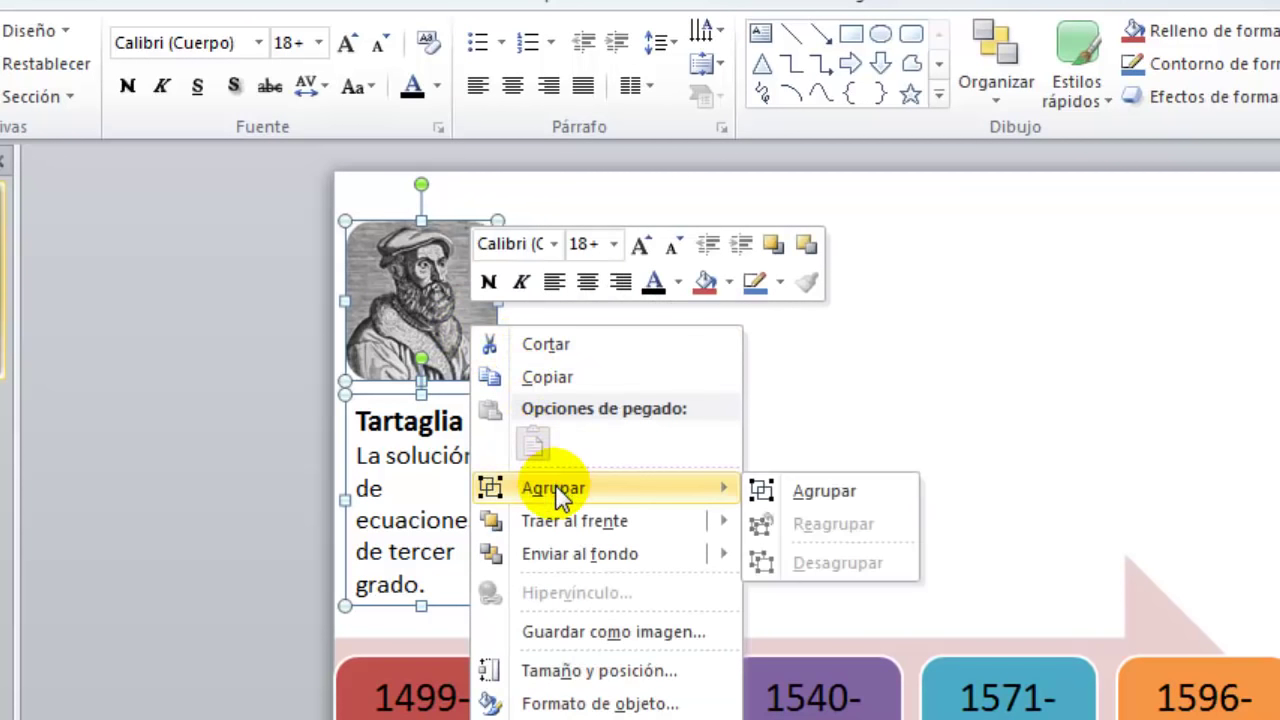
pyautogui.click(830, 493)
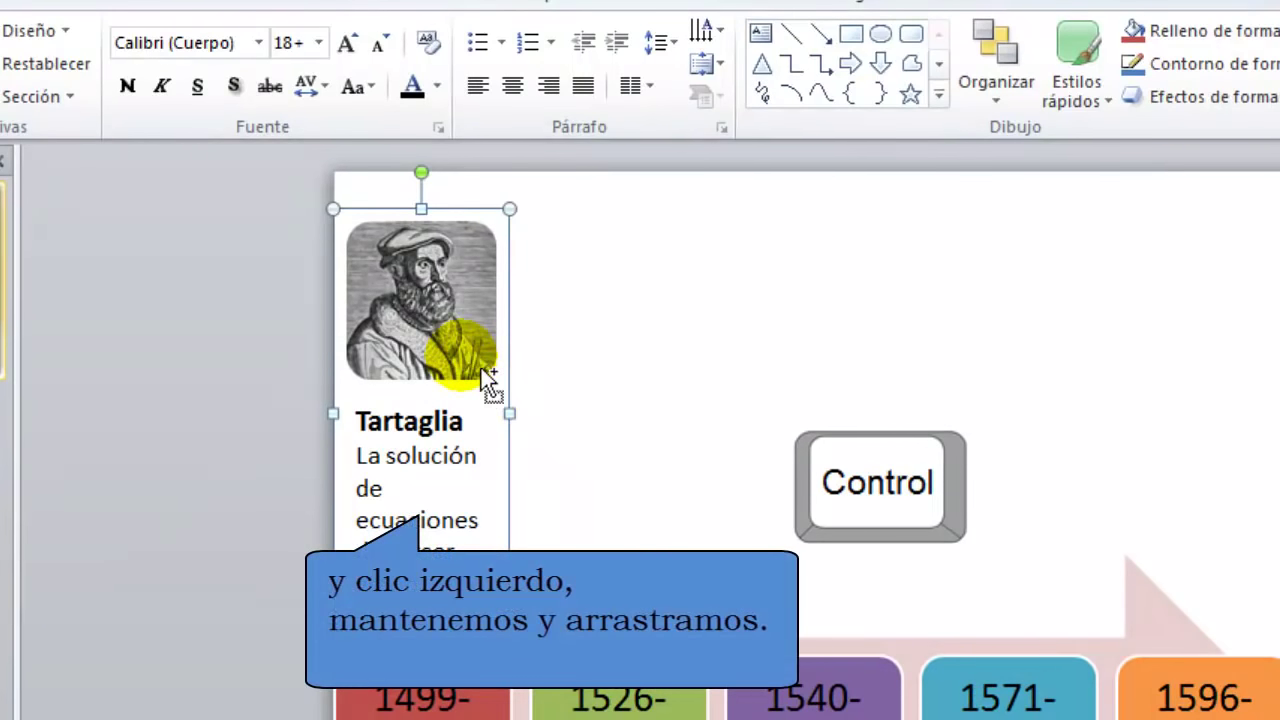
# Ctrl-drag copies of the Tartaglia card so one sits above each of the five date boxes.
pyautogui.moveTo(481, 368)
pyautogui.mouseDown()
pyautogui.moveTo(857, 370)
pyautogui.moveTo(1195, 320)
pyautogui.mouseUp()
pyautogui.click(650, 405)
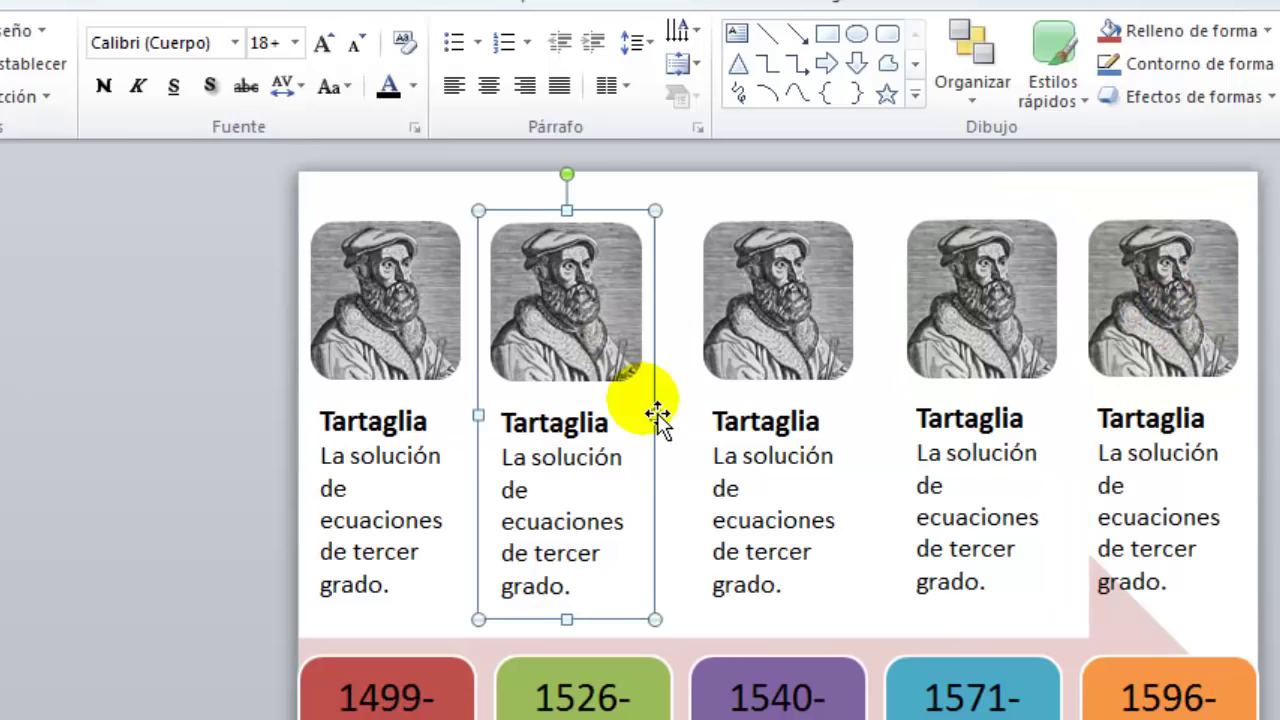
pyautogui.click(771, 357)
pyautogui.click(971, 371)
pyautogui.click(1145, 317)
pyautogui.click(604, 360)
pyautogui.click(579, 435)
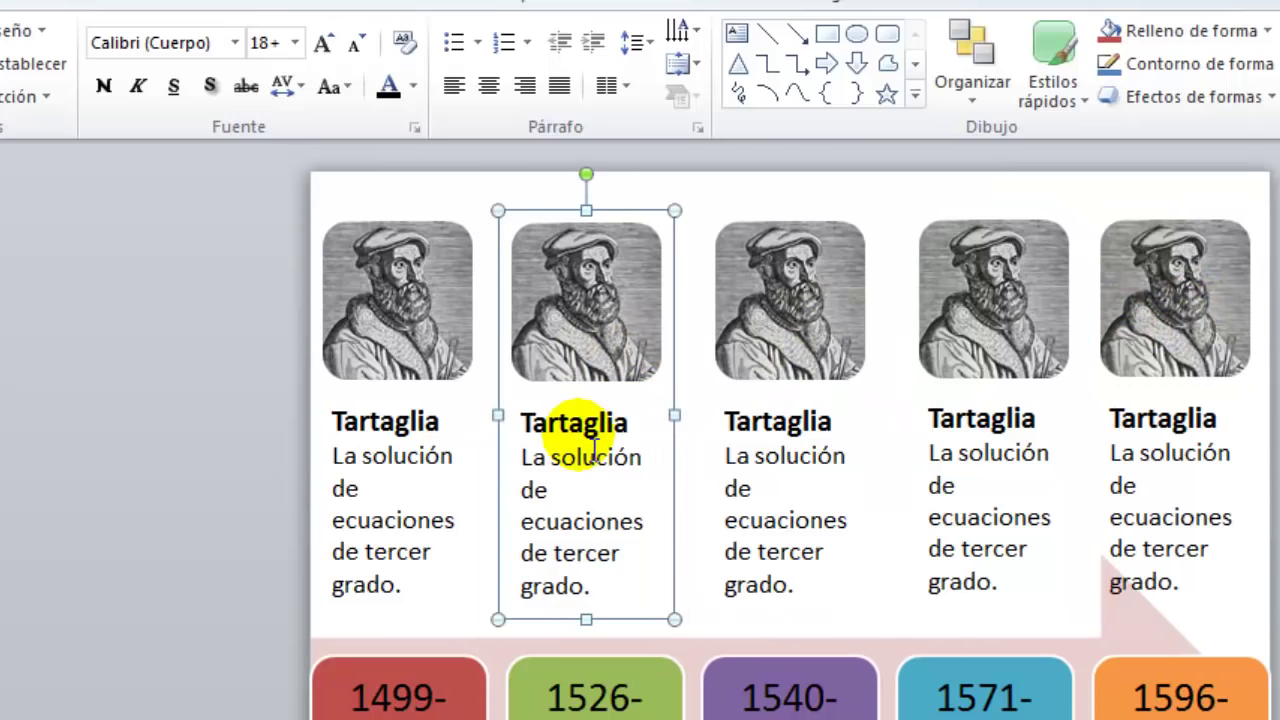
pyautogui.click(690, 542)
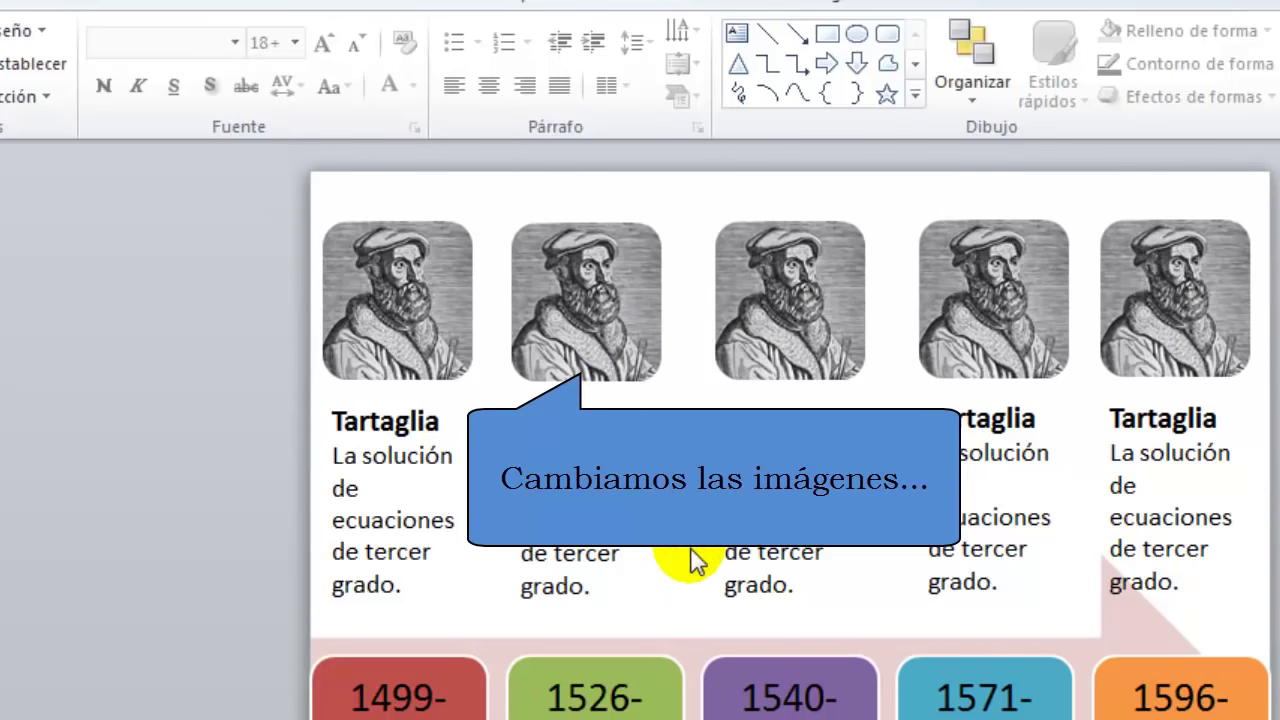
pyautogui.click(614, 343)
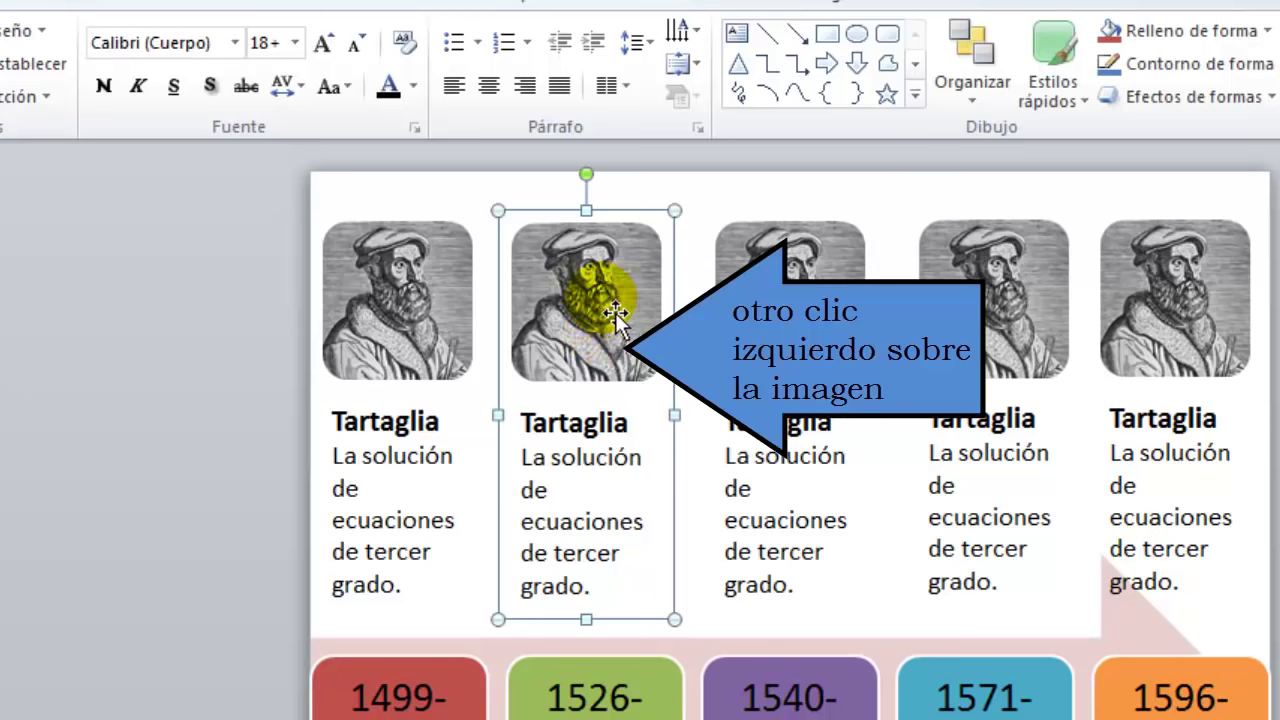
# Fill the second portrait with the bombelli image through Formato de imagen > Relleno.
pyautogui.click(615, 313)
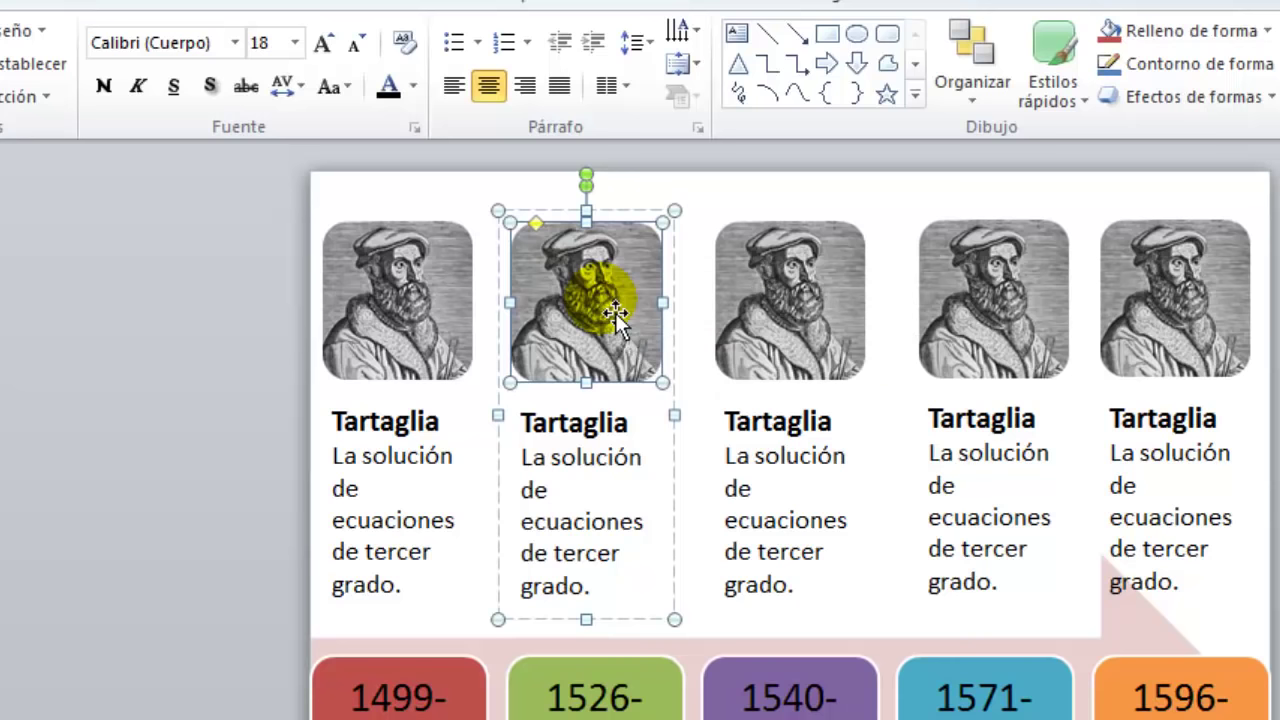
pyautogui.rightClick(615, 313)
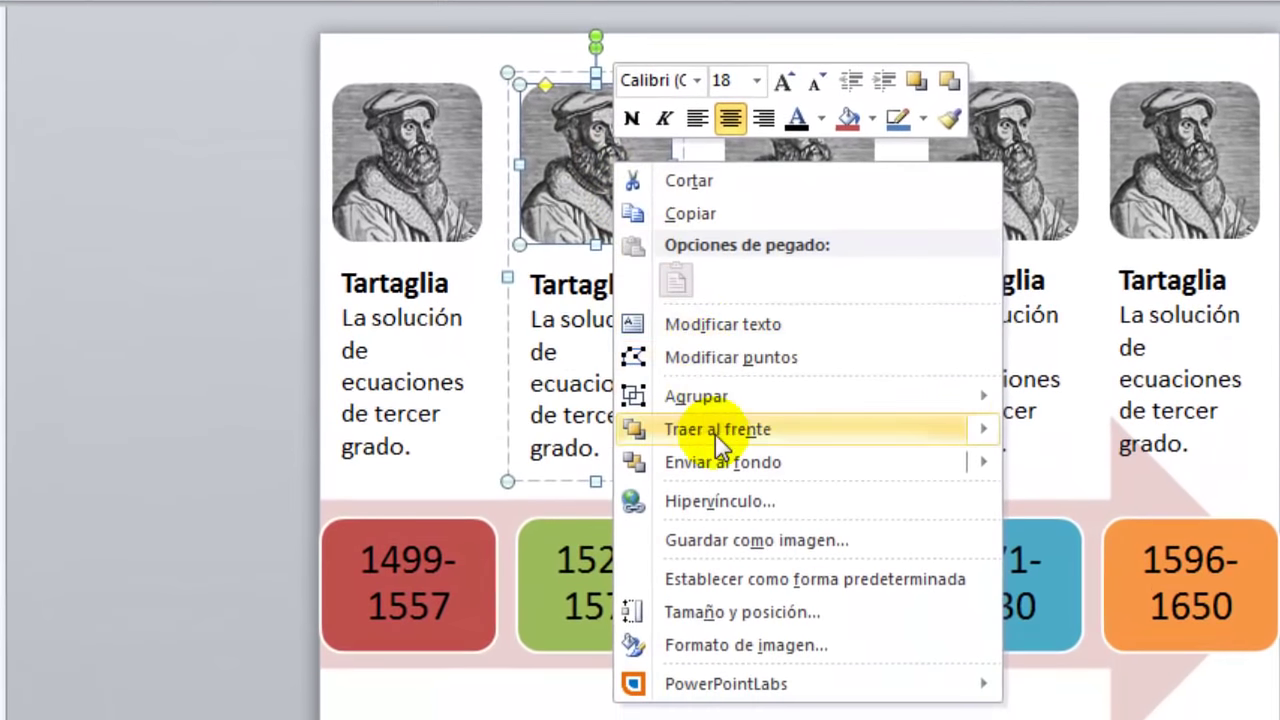
pyautogui.click(745, 645)
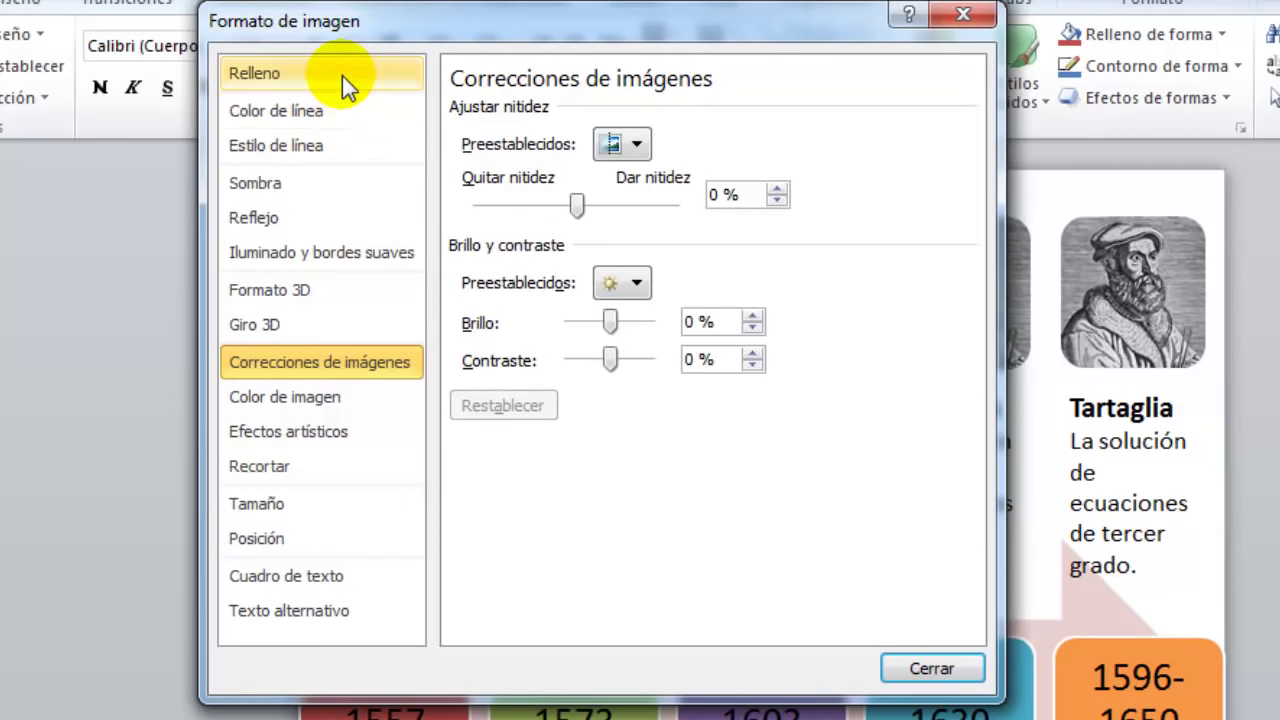
pyautogui.click(342, 75)
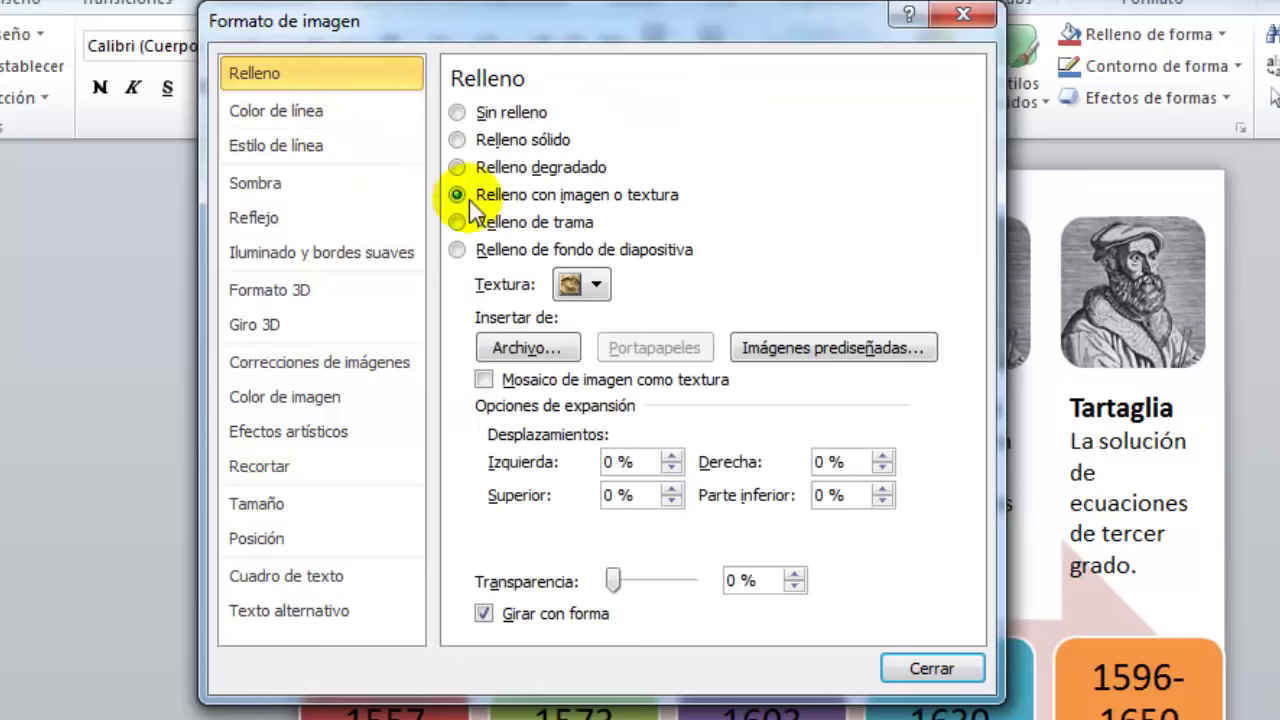
pyautogui.click(542, 345)
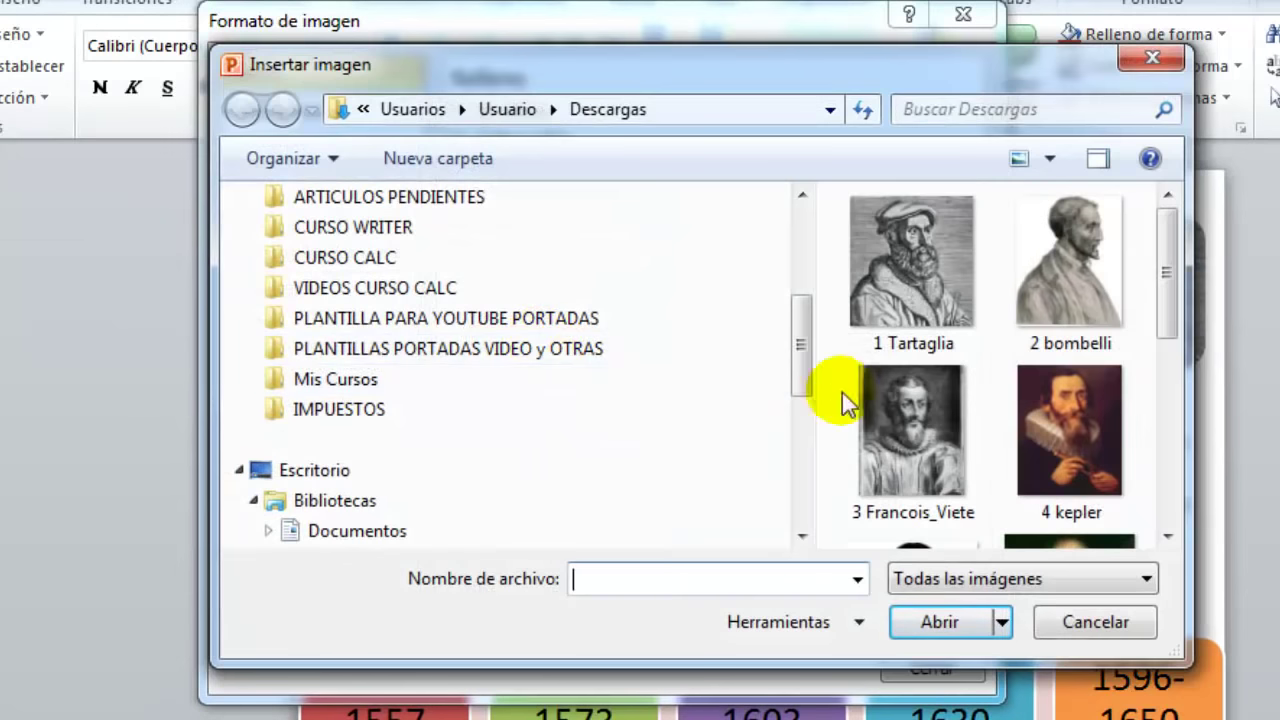
pyautogui.doubleClick(1070, 252)
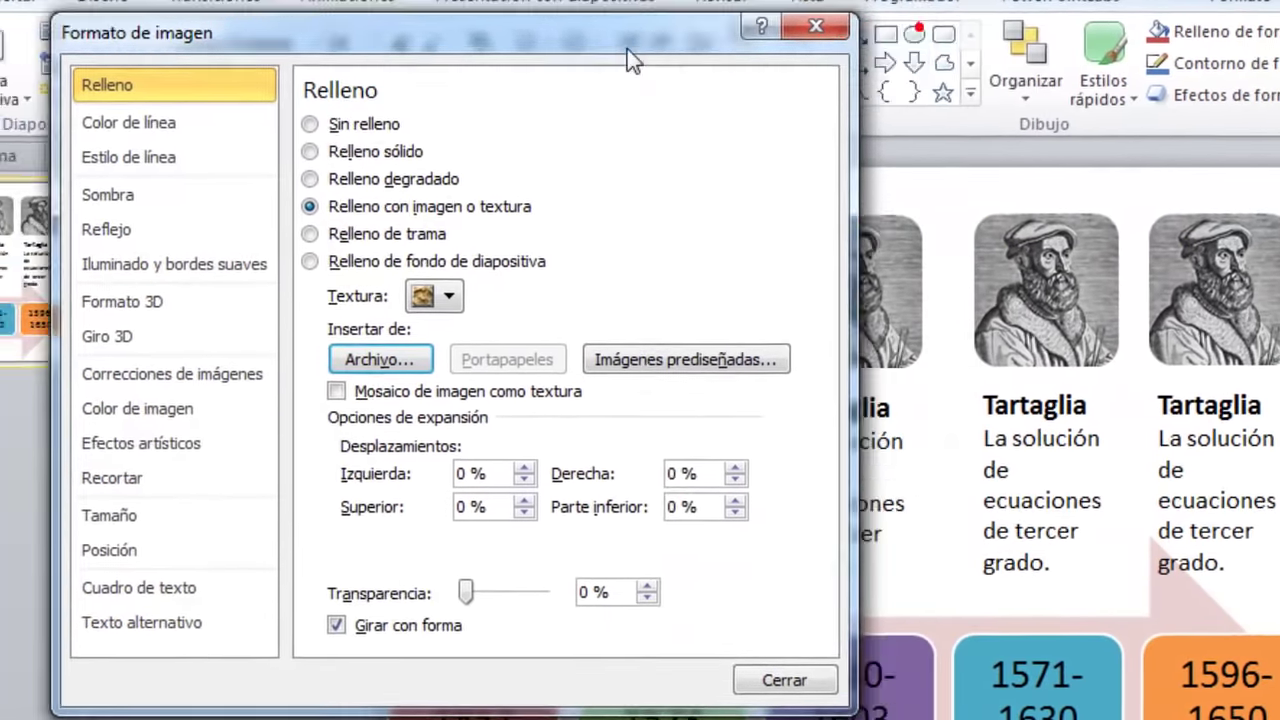
pyautogui.moveTo(846, 30); pyautogui.dragTo(422, 75)
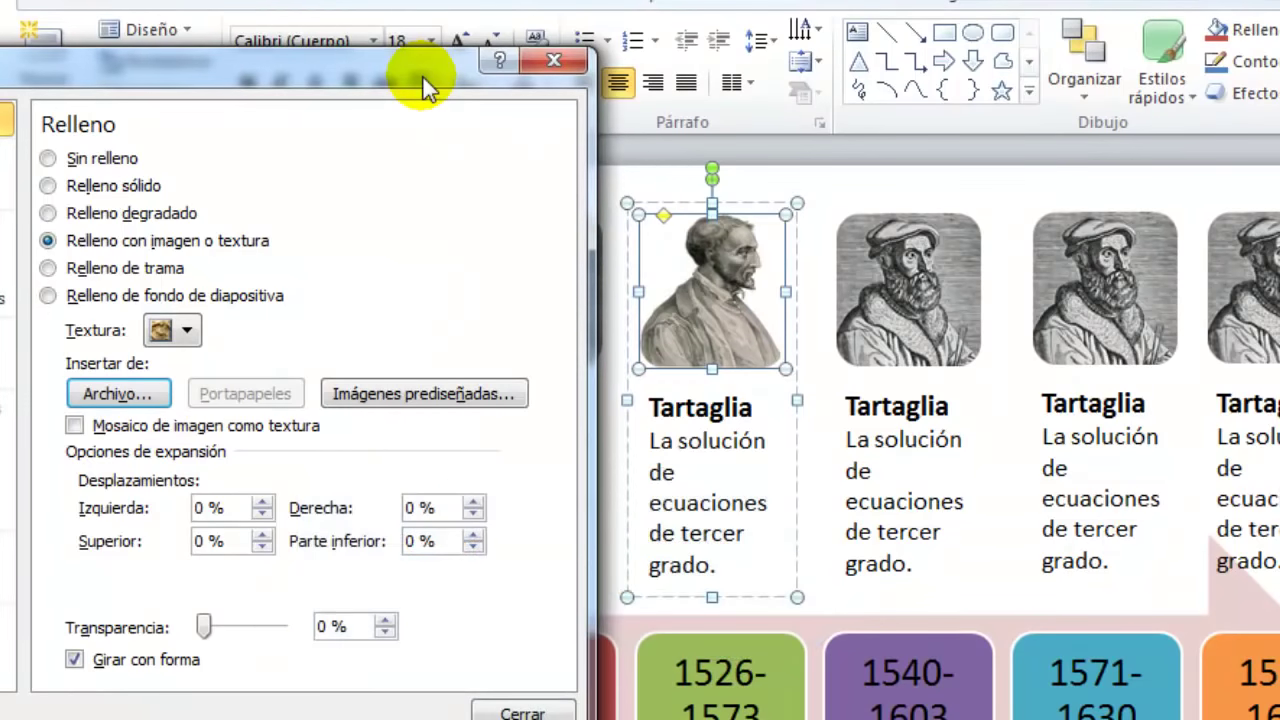
pyautogui.moveTo(422, 75); pyautogui.dragTo(434, 78)
# Fill the third and fourth portraits with the Francois_Viete and kepler images.
pyautogui.click(905, 305)
pyautogui.click(917, 283)
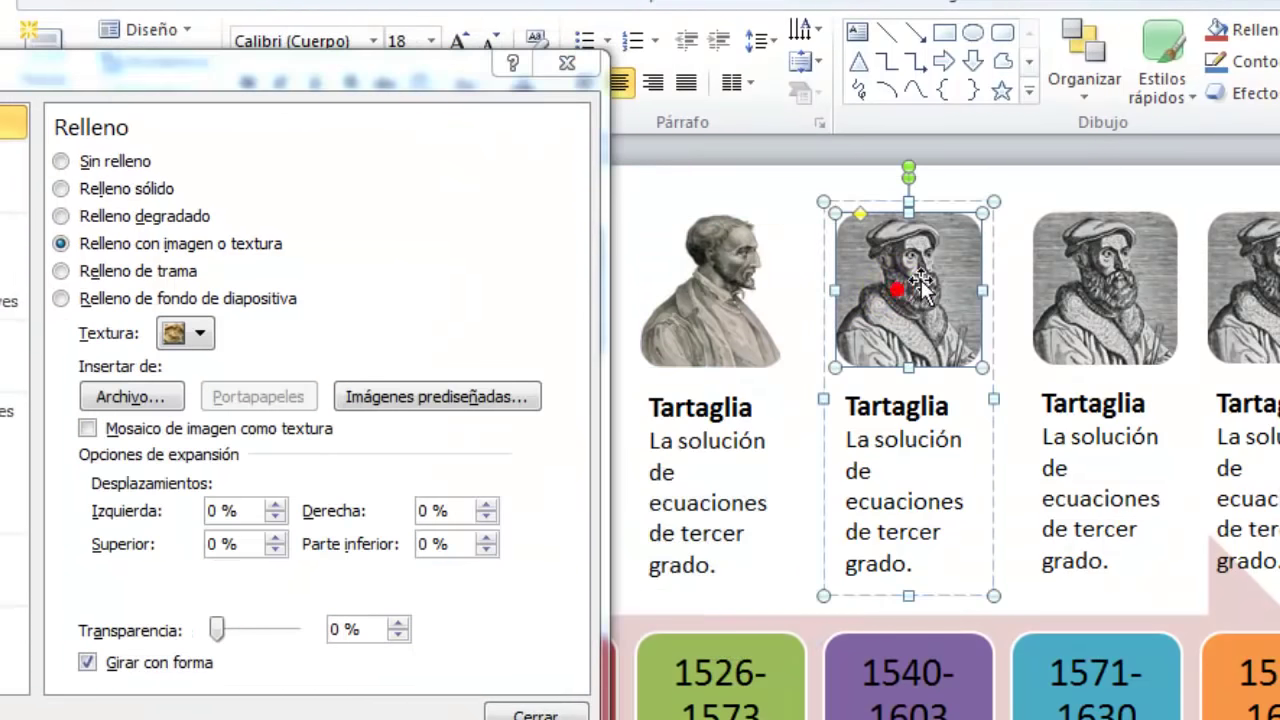
pyautogui.click(160, 398)
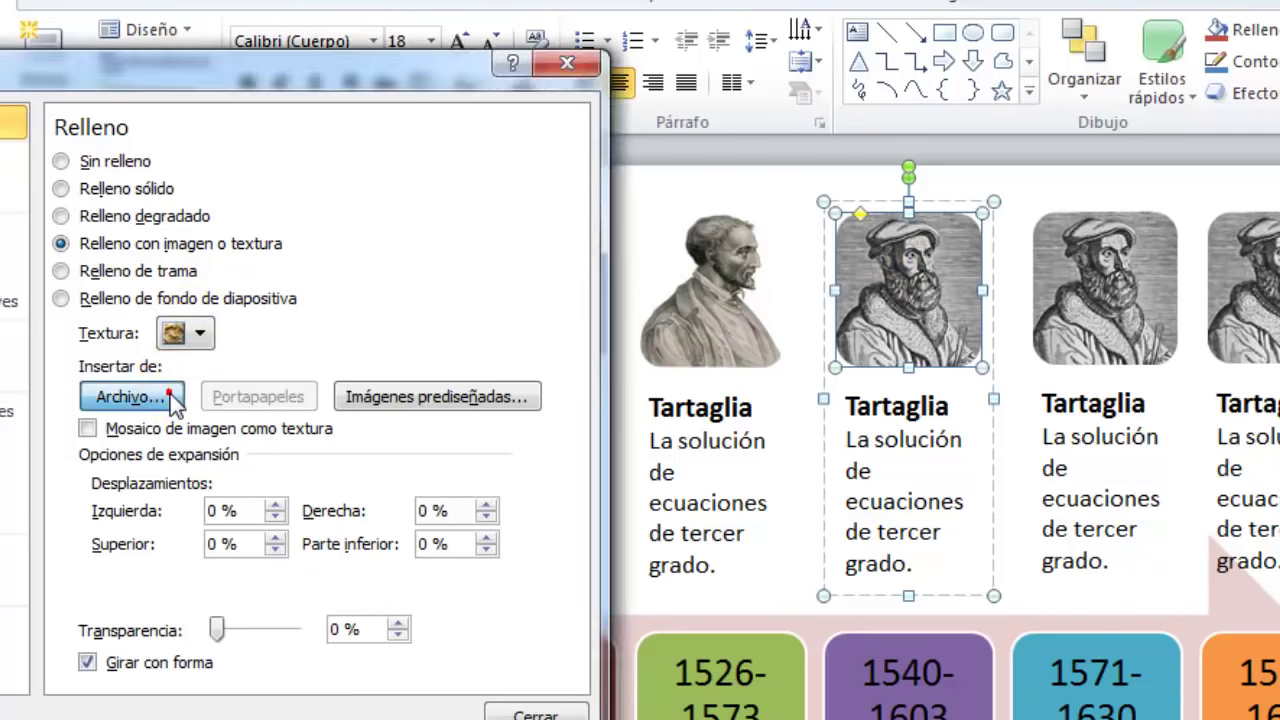
pyautogui.doubleClick(529, 463)
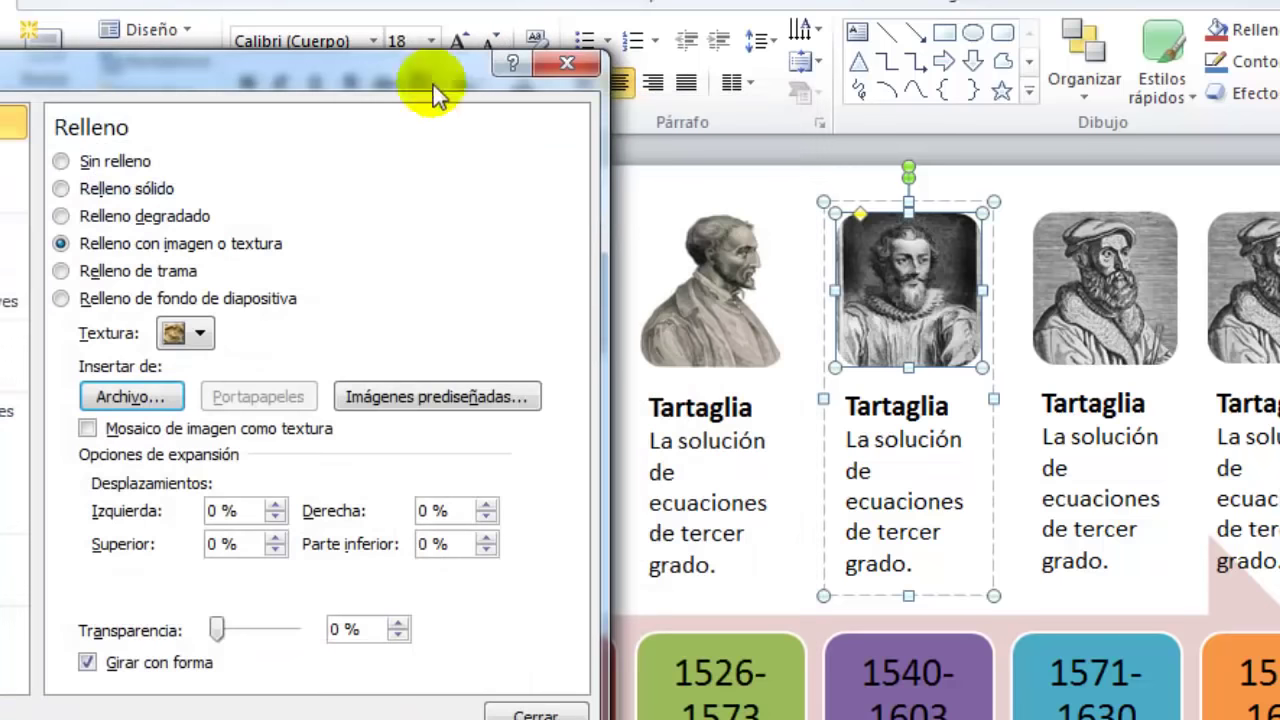
pyautogui.moveTo(430, 66); pyautogui.dragTo(478, 82)
pyautogui.click(1078, 292)
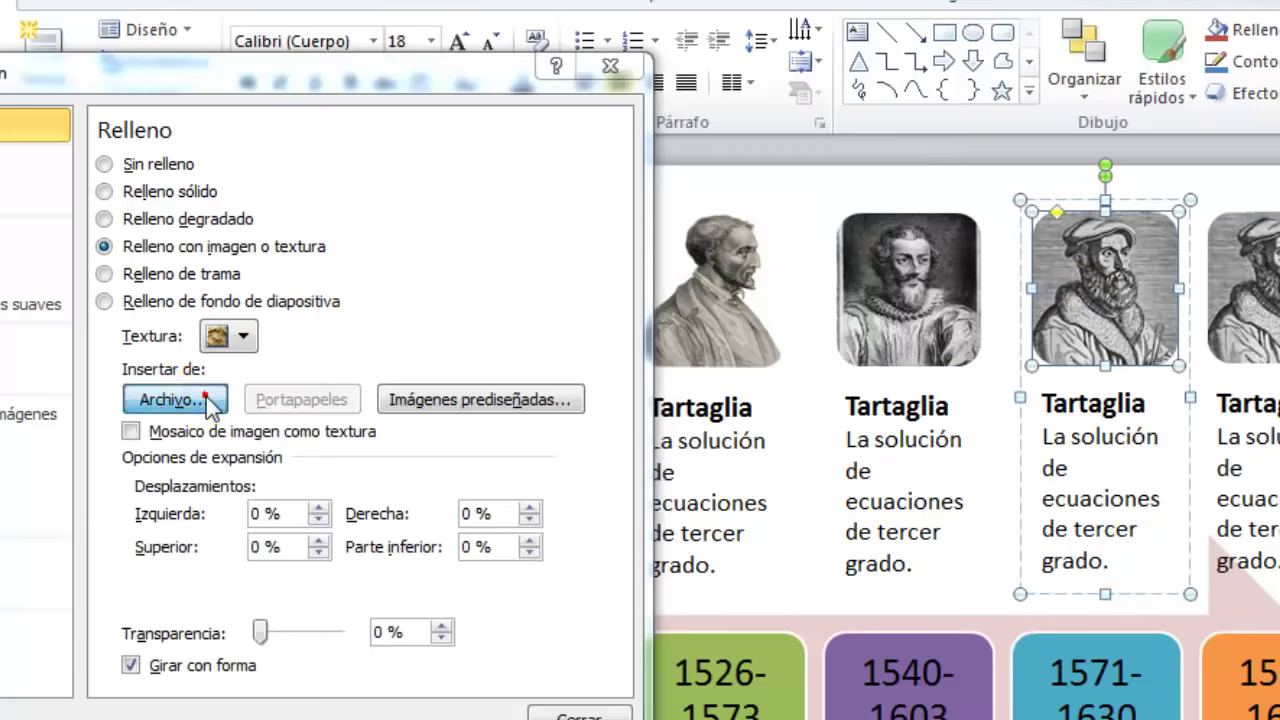
pyautogui.click(200, 400)
pyautogui.doubleClick(736, 470)
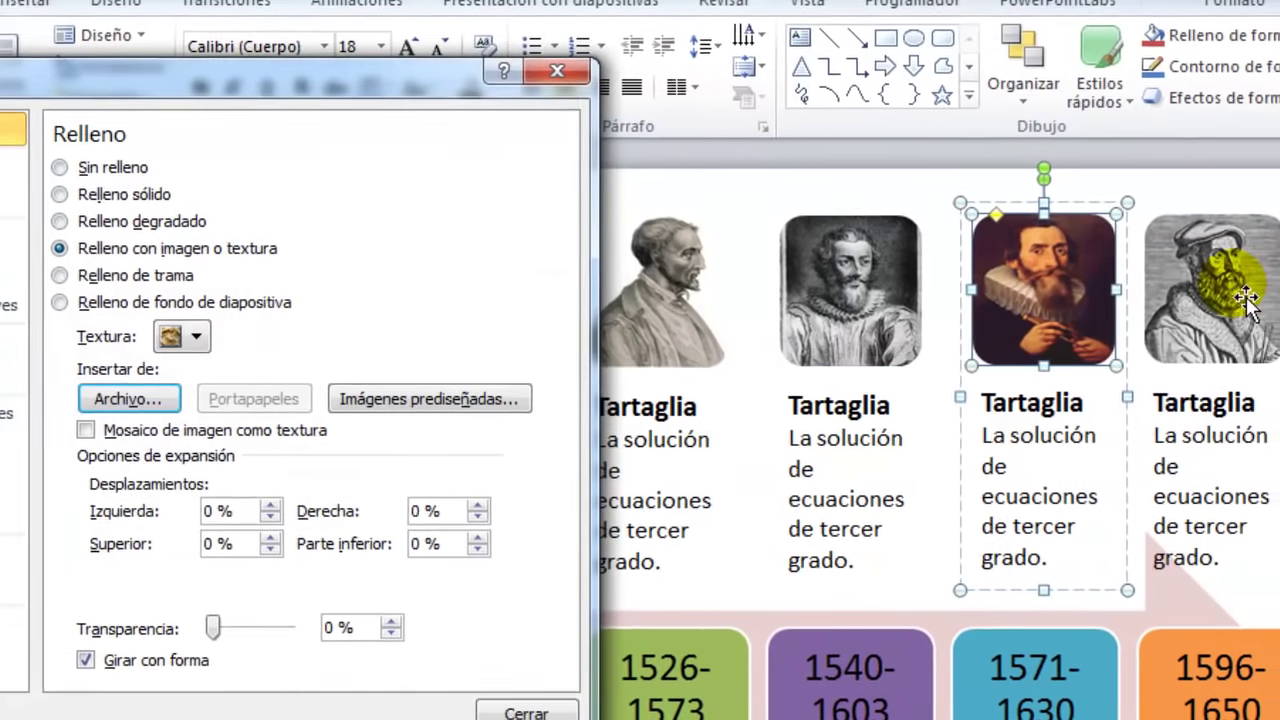
# Fill the fifth portrait with the 5 descartes image and close the formatting pane.
pyautogui.click(1245, 300)
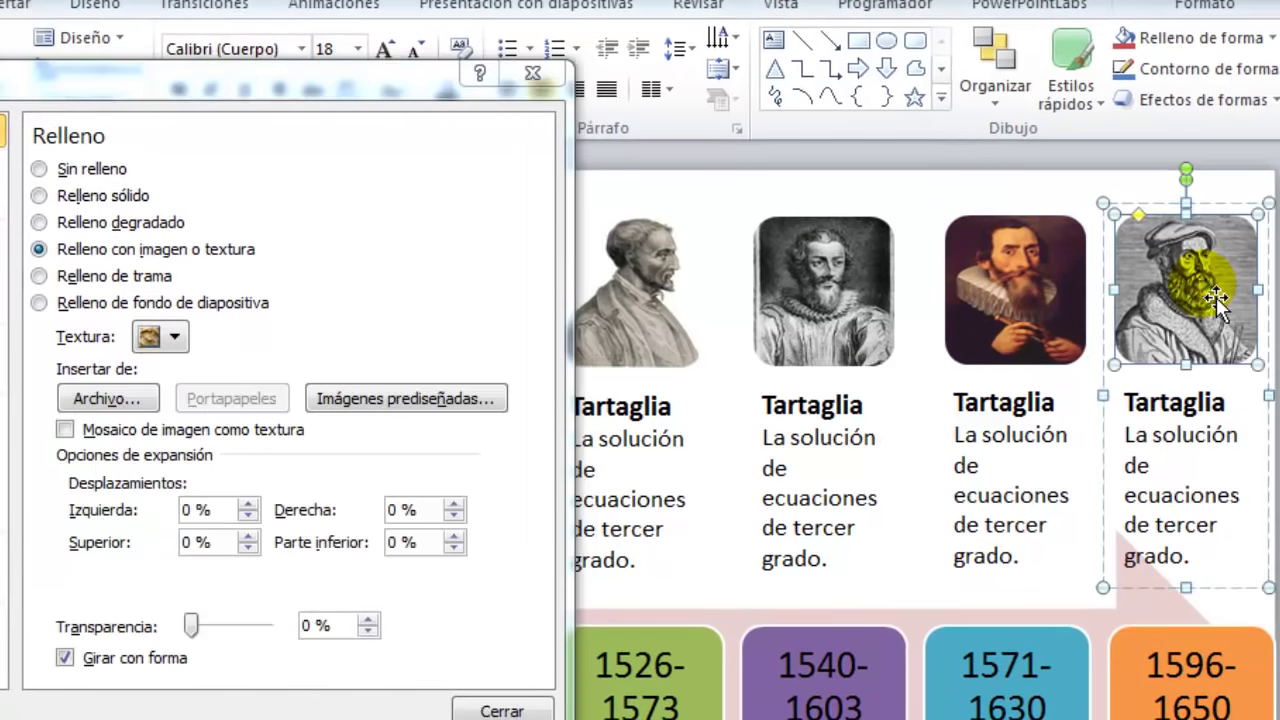
pyautogui.click(148, 398)
pyautogui.click(597, 452)
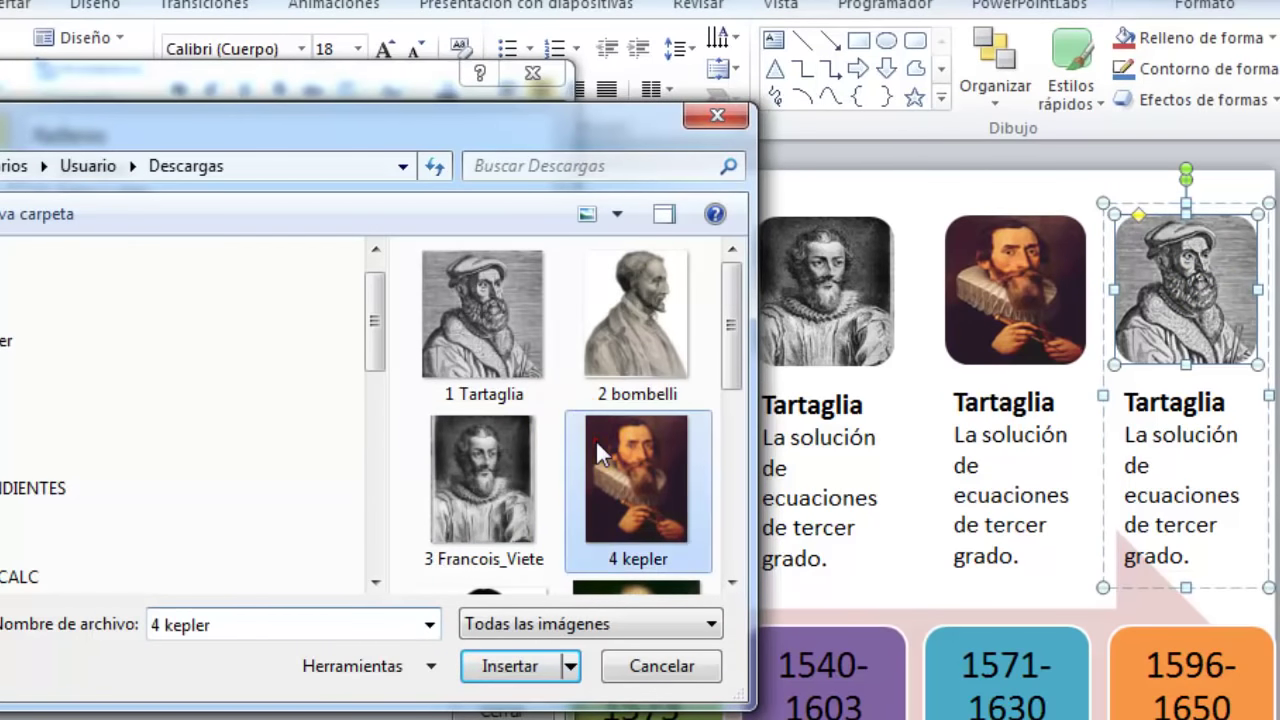
pyautogui.scroll(-1, 595, 439)
pyautogui.click(500, 488)
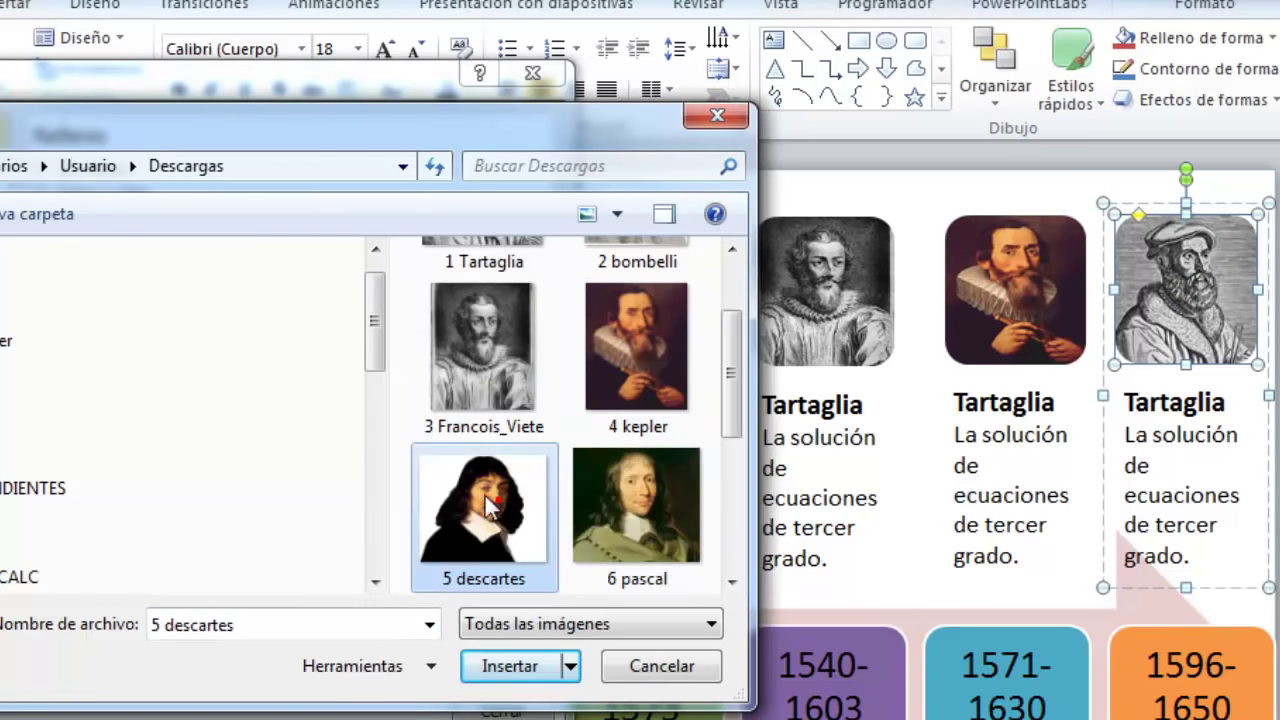
pyautogui.doubleClick(505, 474)
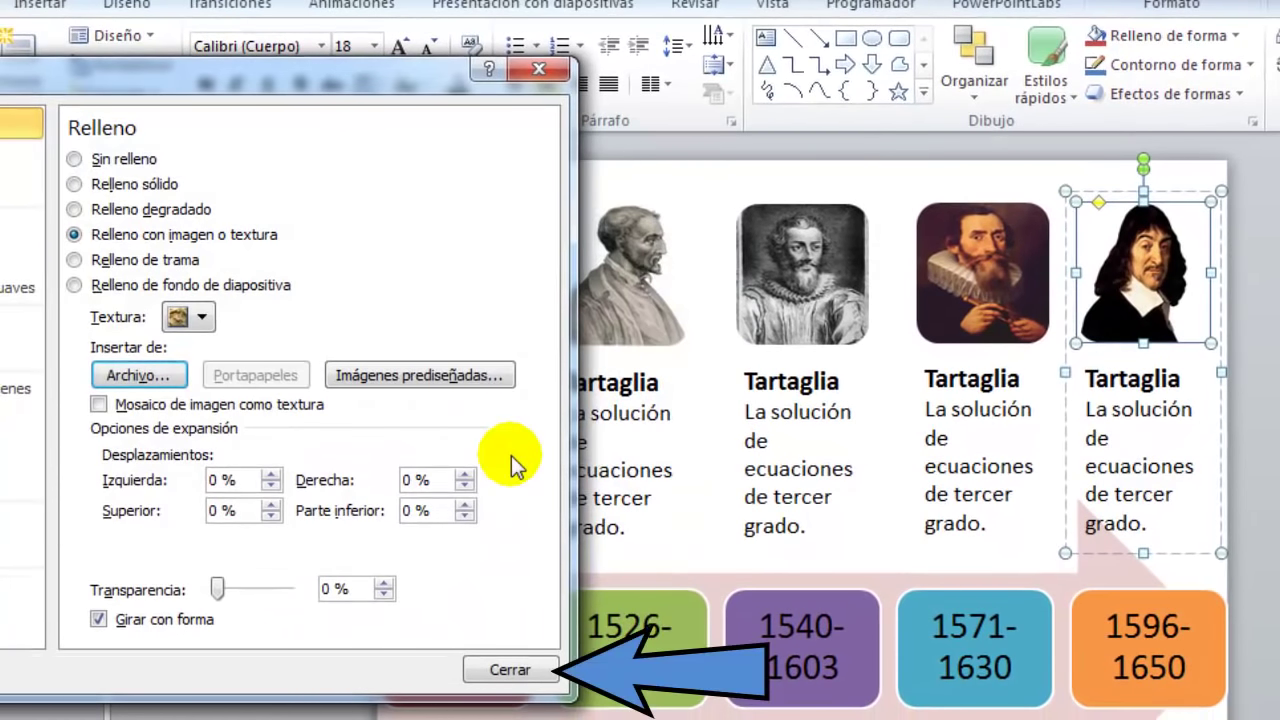
pyautogui.click(537, 662)
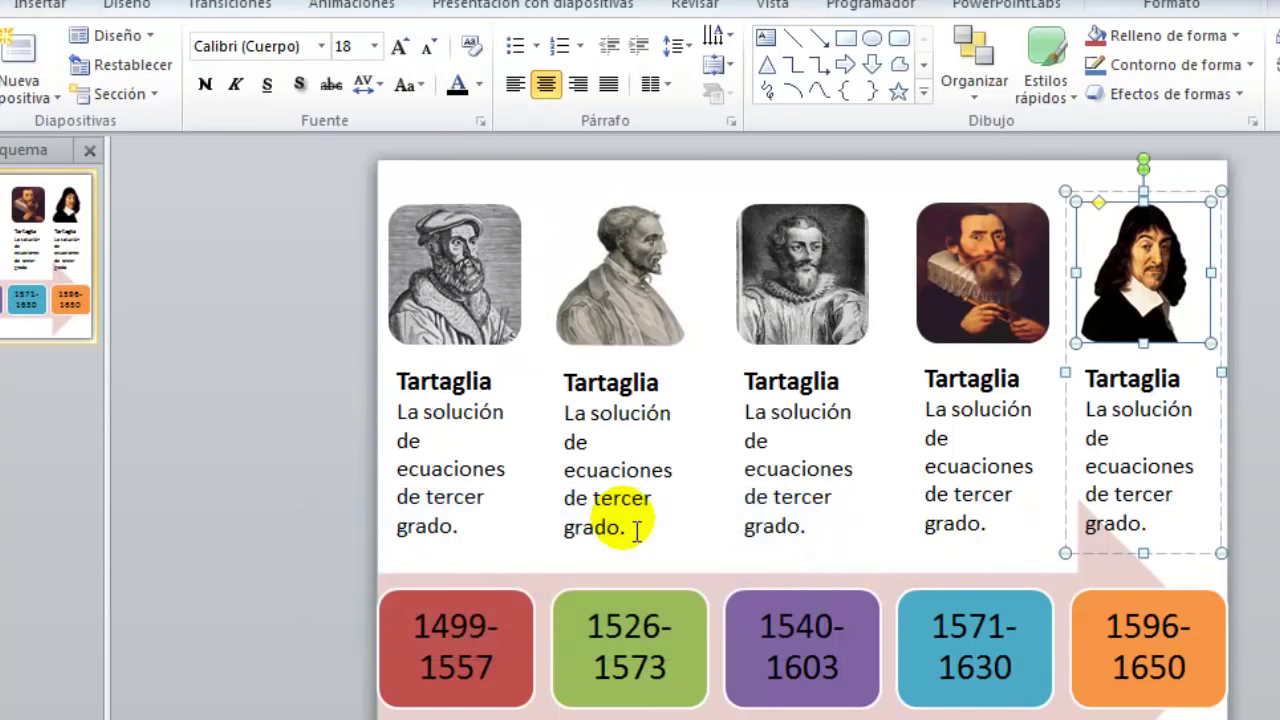
# Paste Rafael Bombelli's name and contribution into the second card and shrink the text.
pyautogui.click(636, 530)
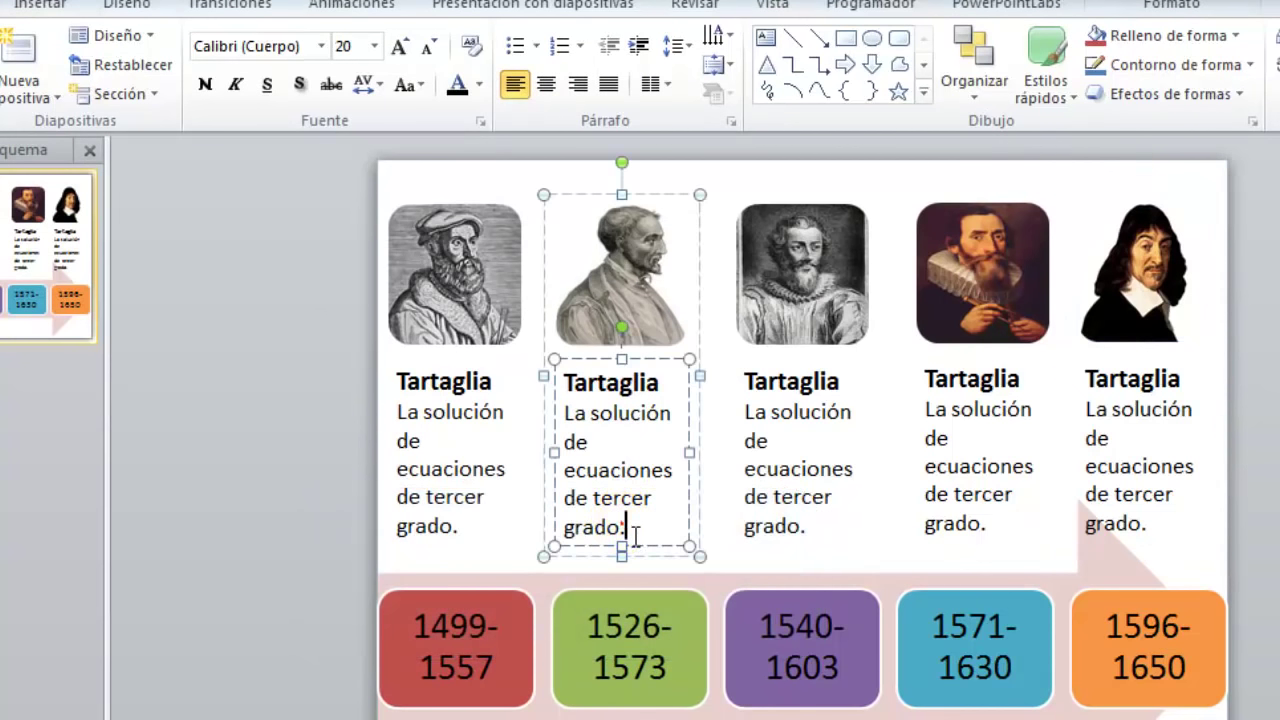
pyautogui.moveTo(636, 530); pyautogui.dragTo(551, 366)
pyautogui.write('Rafael Bombelli Ecuaciones bicuadras, la teoría de los números')
pyautogui.hotkey('ctrl', 'a')
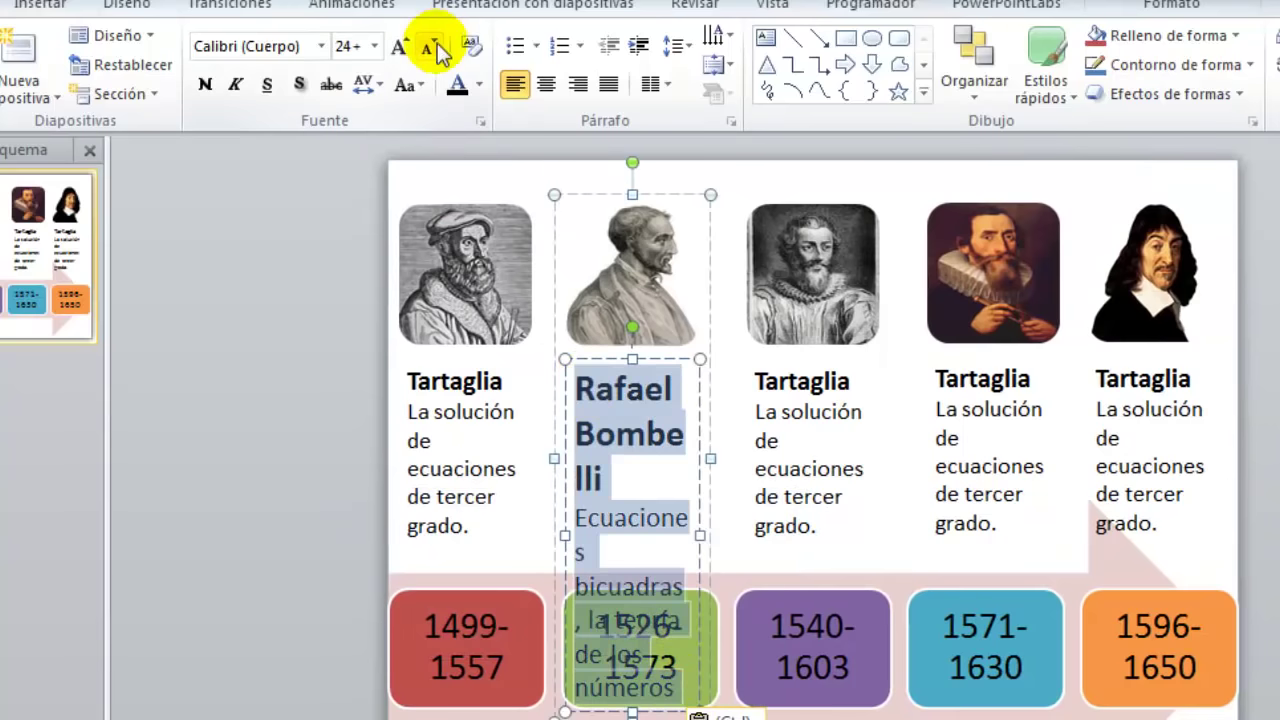
pyautogui.click(428, 46)
pyautogui.click(428, 46)
# Caption the third card Francois Viete with 'Contribuciones en aritmética, álgebra y trigonometría' at 18 pt.
pyautogui.click(776, 469)
pyautogui.moveTo(829, 535); pyautogui.dragTo(764, 430)
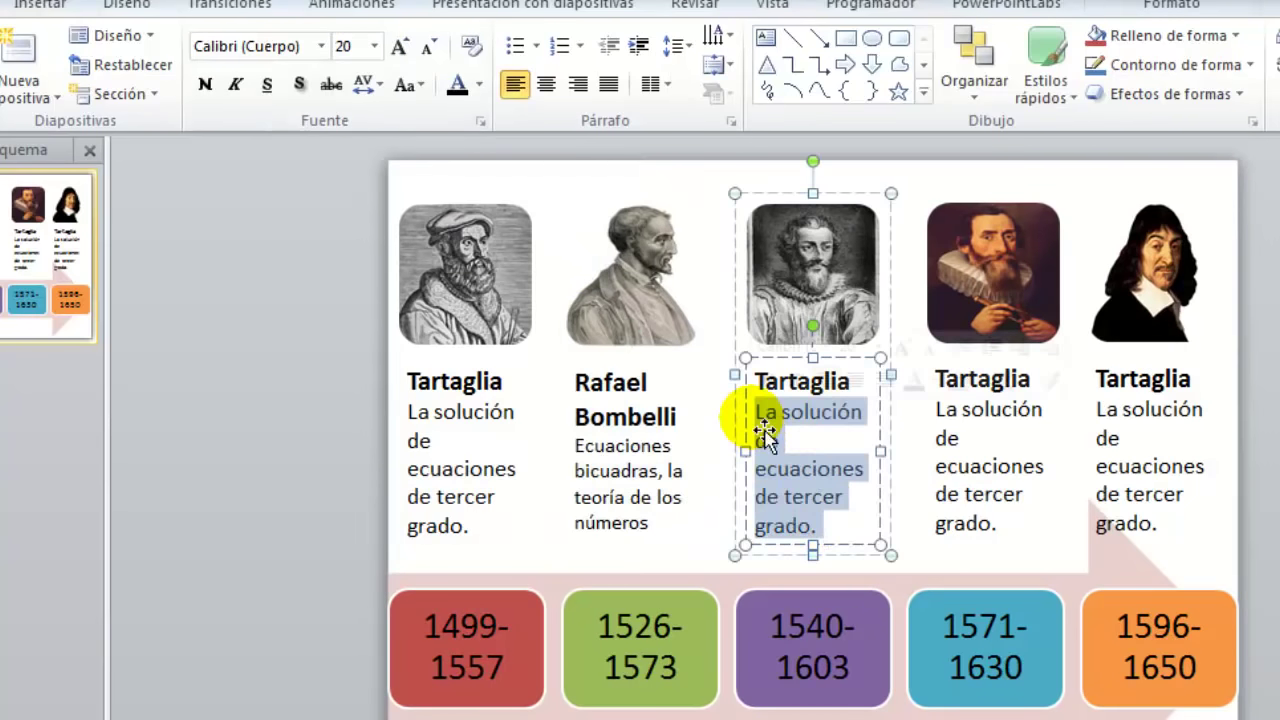
pyautogui.write('Contribuciones en ar')
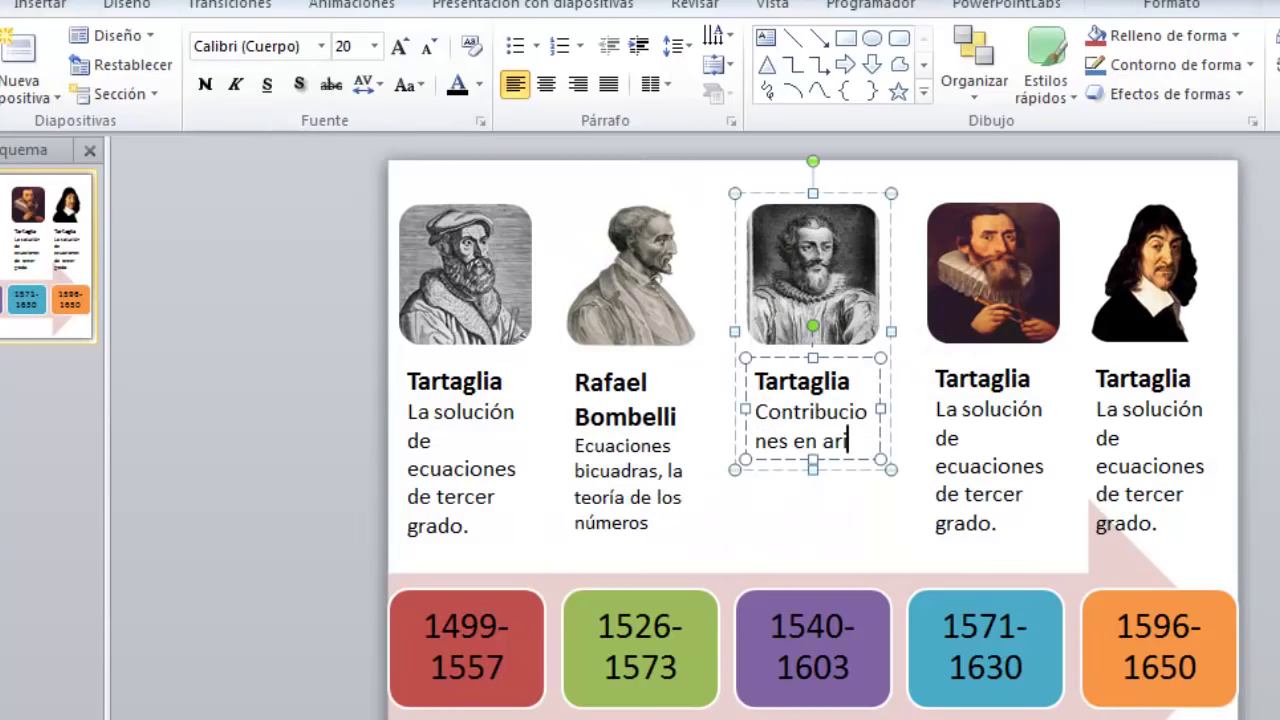
pyautogui.write('itmética, álgebra y tr')
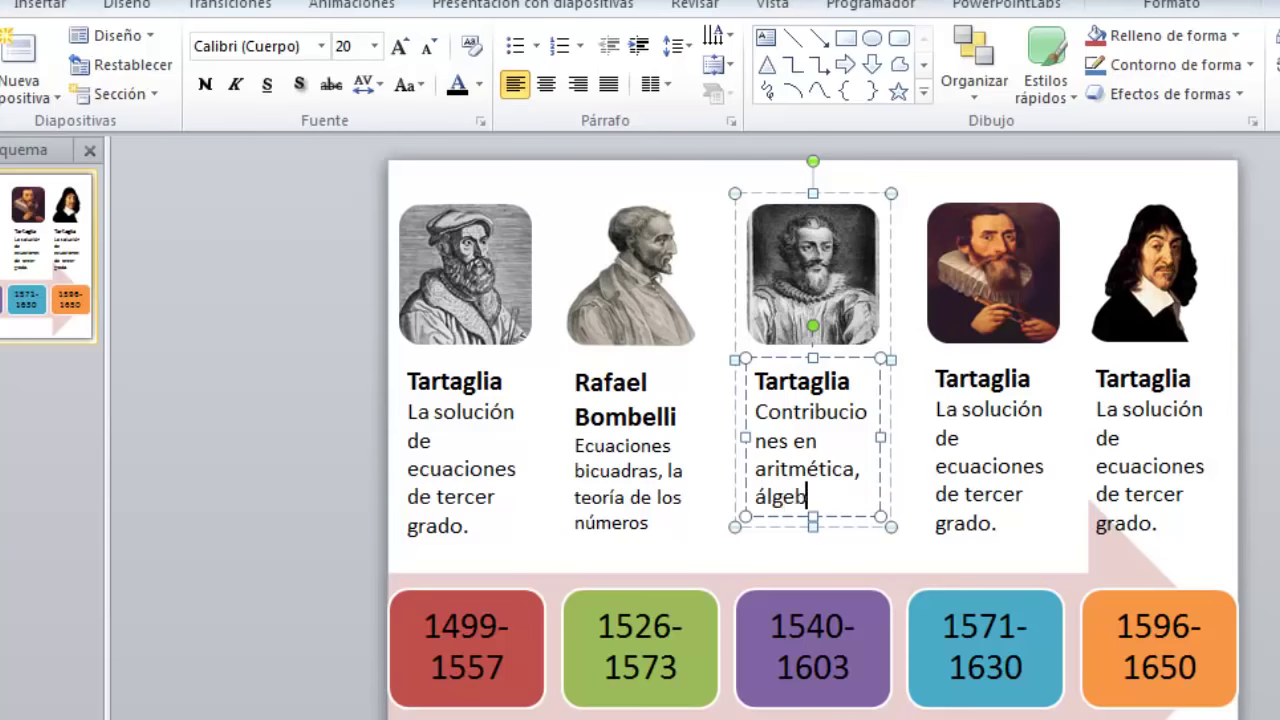
pyautogui.write('igonometría')
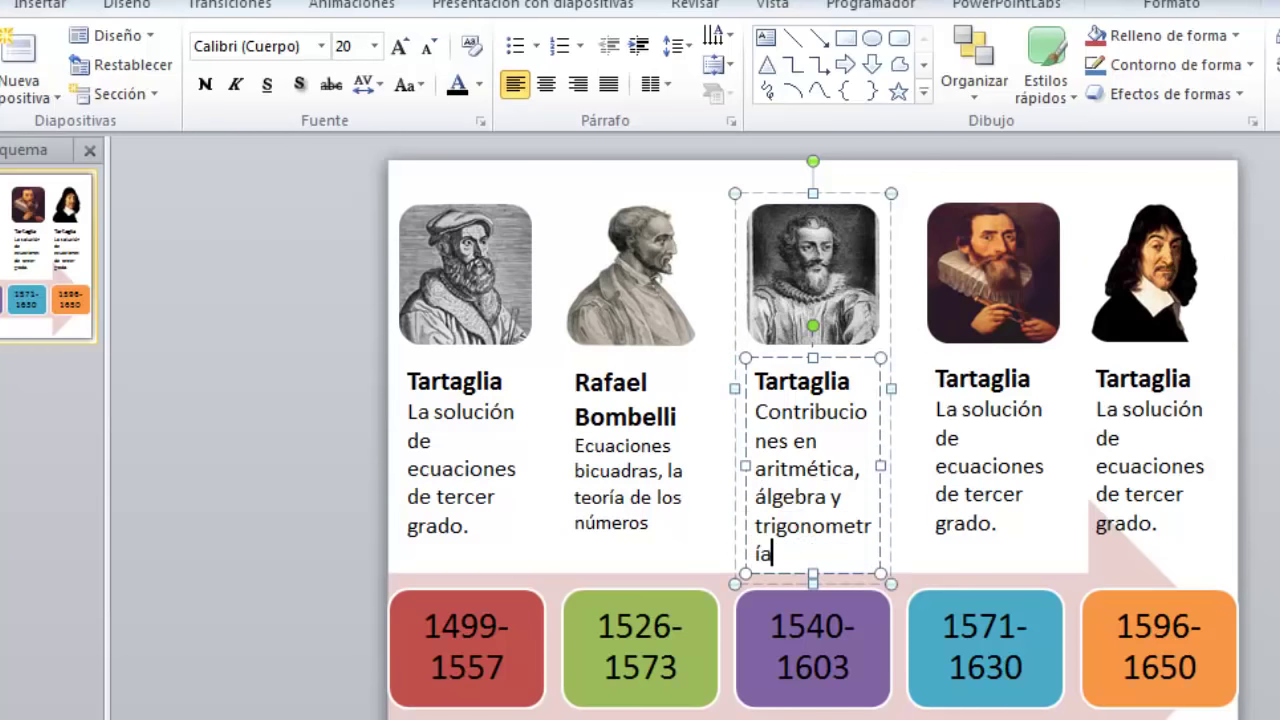
pyautogui.tripleClick(775, 552)
pyautogui.click(428, 47)
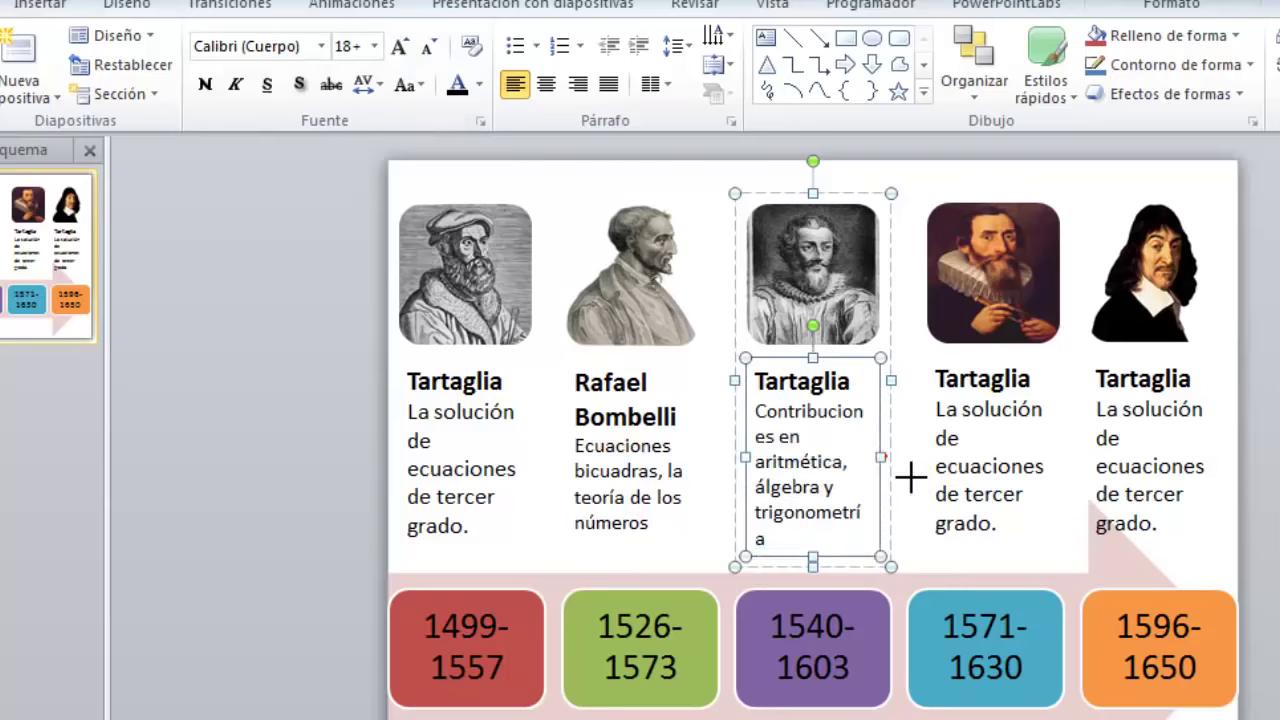
pyautogui.moveTo(881, 466); pyautogui.dragTo(903, 460)
pyautogui.doubleClick(828, 383)
pyautogui.write('Francois V')
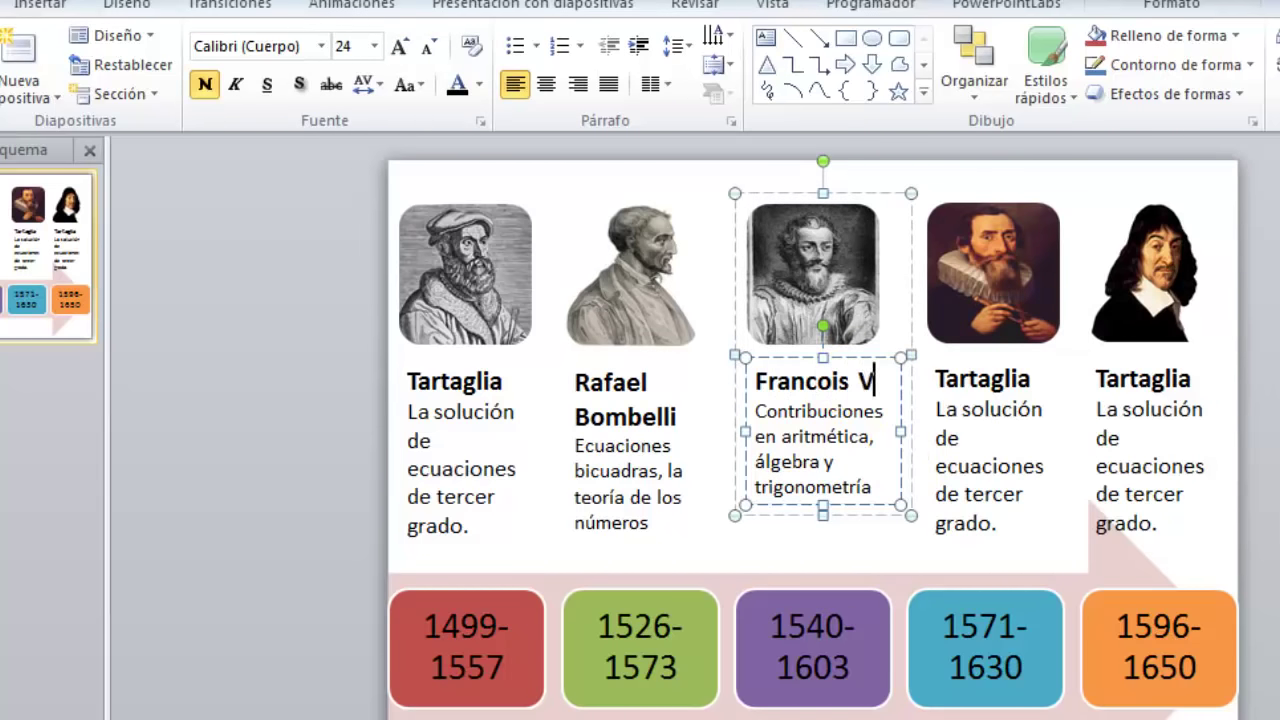
pyautogui.write('iete')
# Caption the fourth card Johanes Kepler with 'Leyes sobre el movimiento de los planetas'.
pyautogui.click(1020, 514)
pyautogui.moveTo(1020, 514); pyautogui.dragTo(934, 423)
pyautogui.write('Leyes')
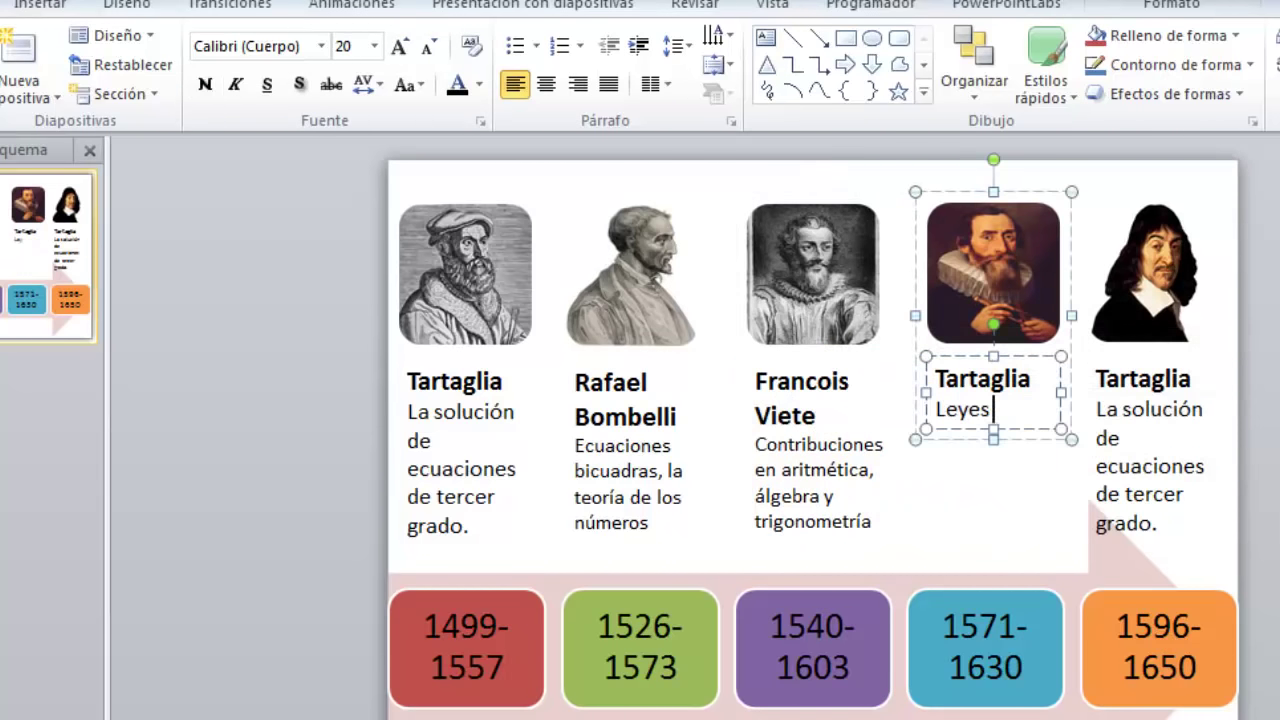
pyautogui.write(' sobre el momv')
pyautogui.press('BackSpace')
pyautogui.write('vimiento')
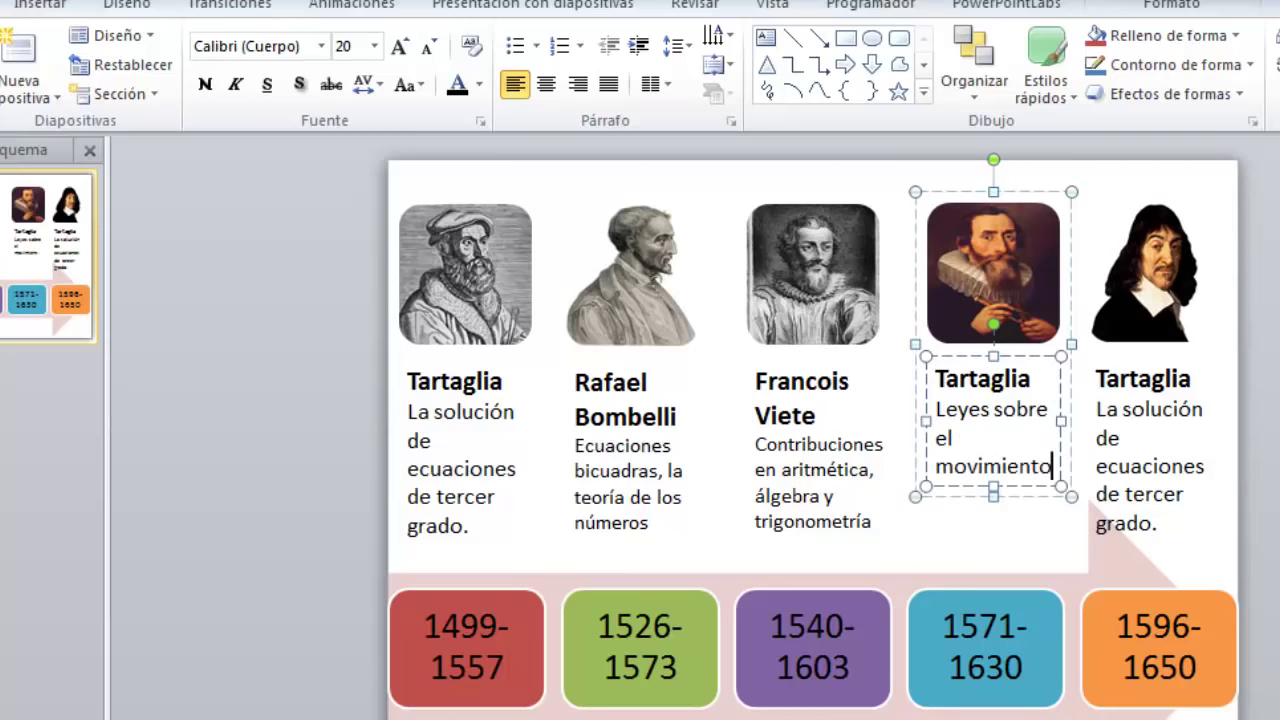
pyautogui.write(' de los planetas')
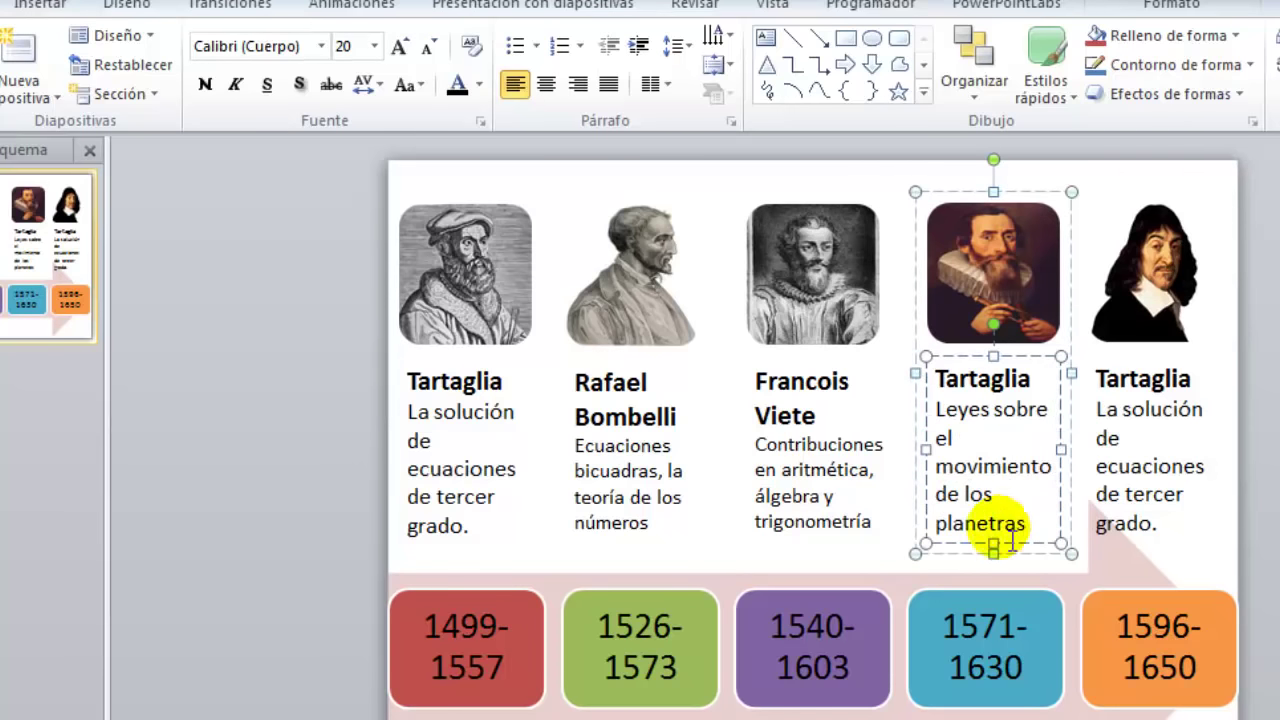
pyautogui.moveTo(938, 378); pyautogui.dragTo(1018, 398)
pyautogui.write('Johannes')
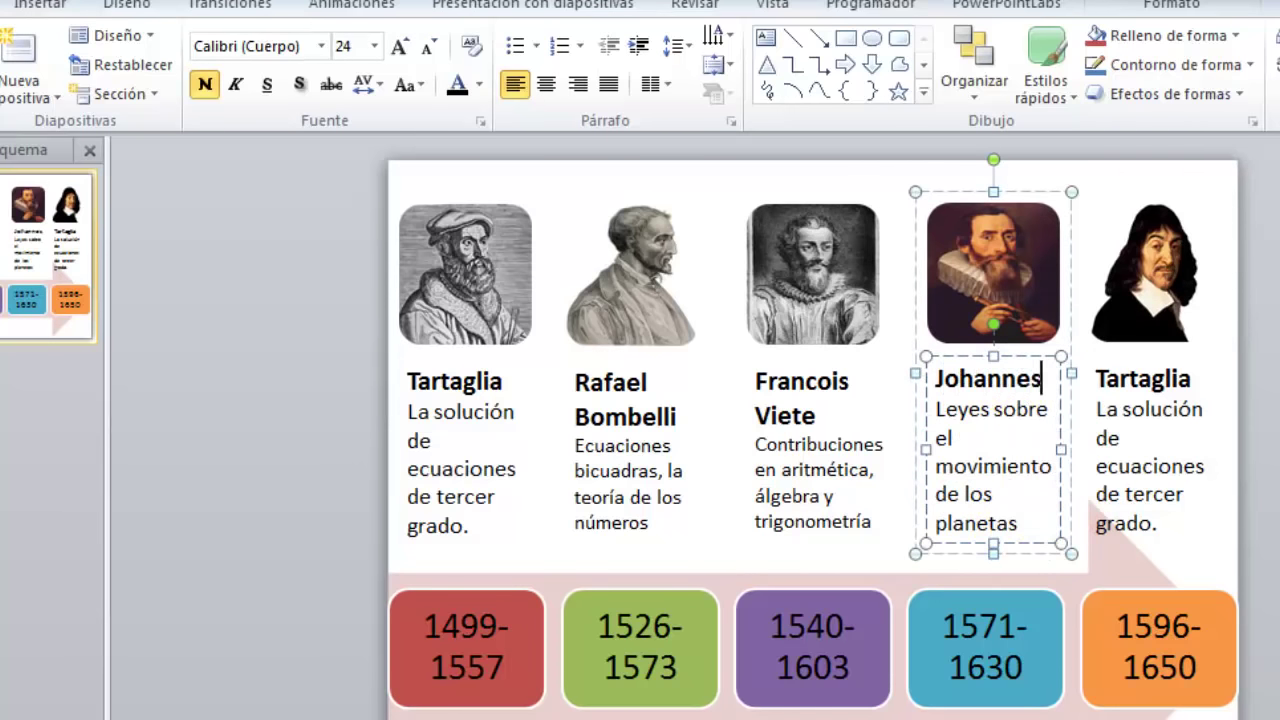
pyautogui.press('BackSpace')
pyautogui.press('BackSpace')
pyautogui.press('BackSpace')
pyautogui.write('es Kepler')
# Caption the fifth card Rene Descartes with 'Notación algebráica y geometría analítica'.
pyautogui.click(1171, 514)
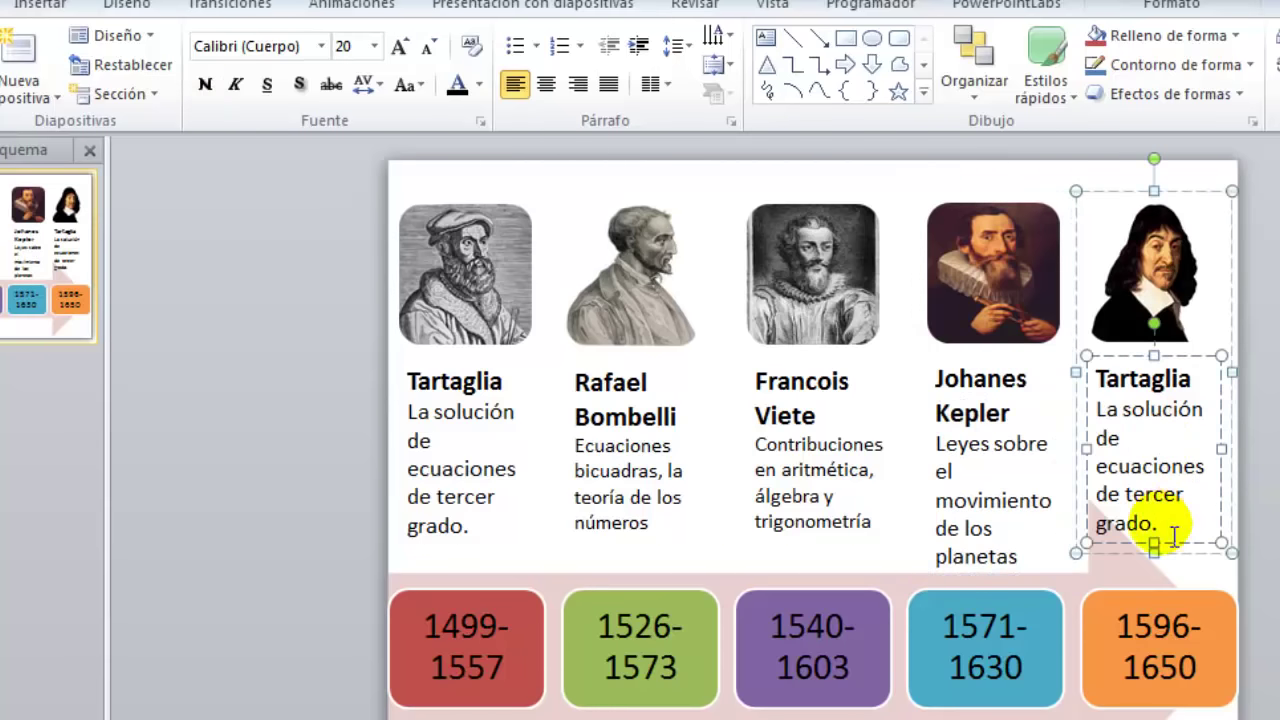
pyautogui.moveTo(1171, 514); pyautogui.dragTo(1098, 411)
pyautogui.write('Notación algebráica y ')
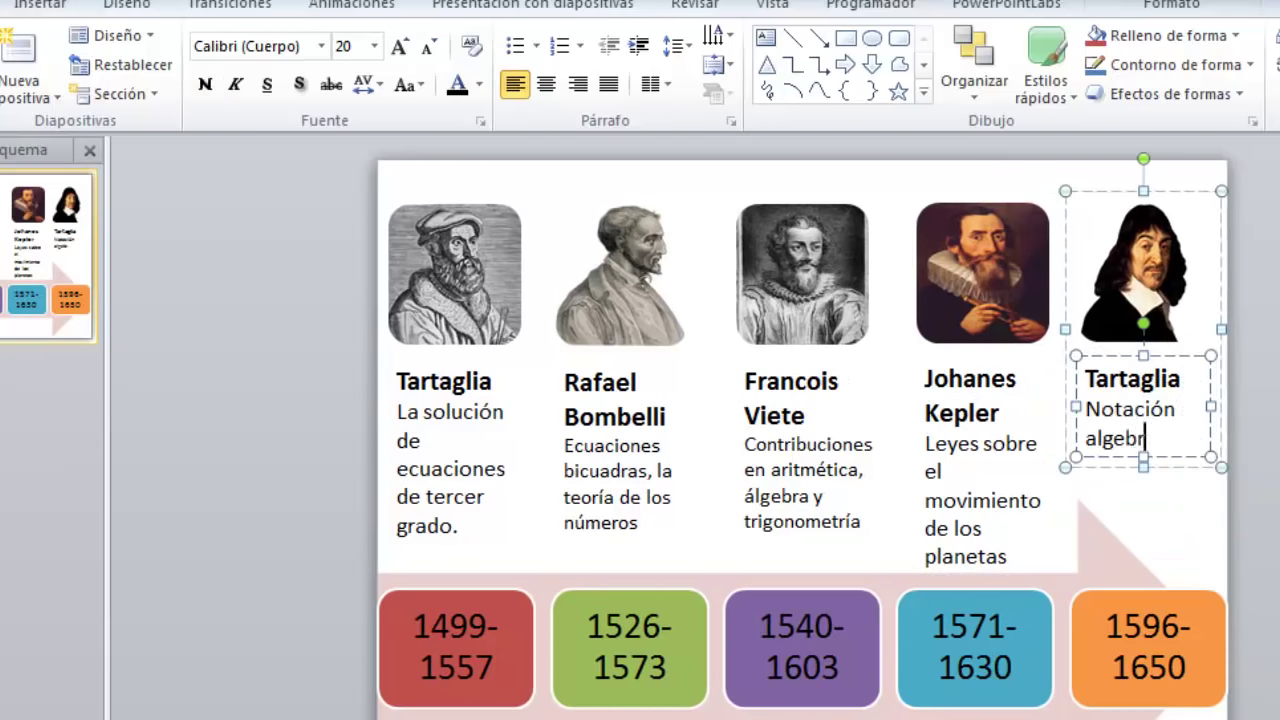
pyautogui.write('geometría na')
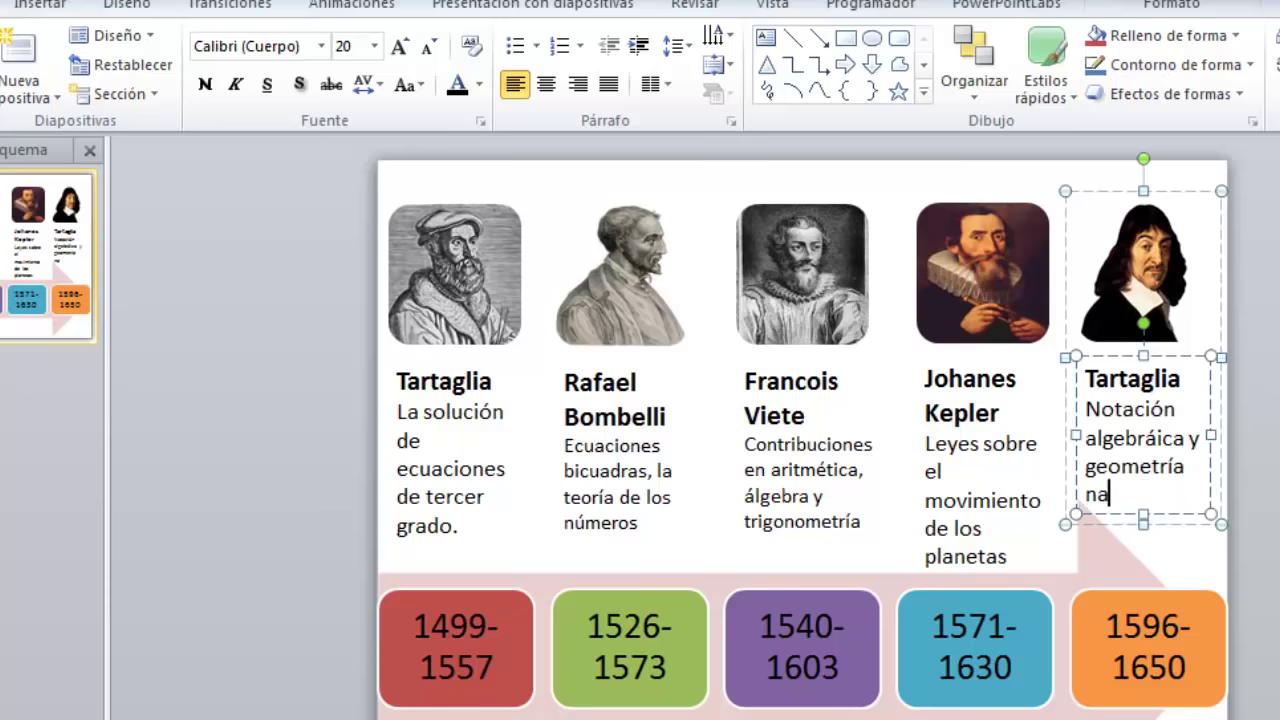
pyautogui.press('BackSpace')
pyautogui.press('BackSpace')
pyautogui.write('analítica')
pyautogui.doubleClick(1120, 378)
pyautogui.write('Rene')
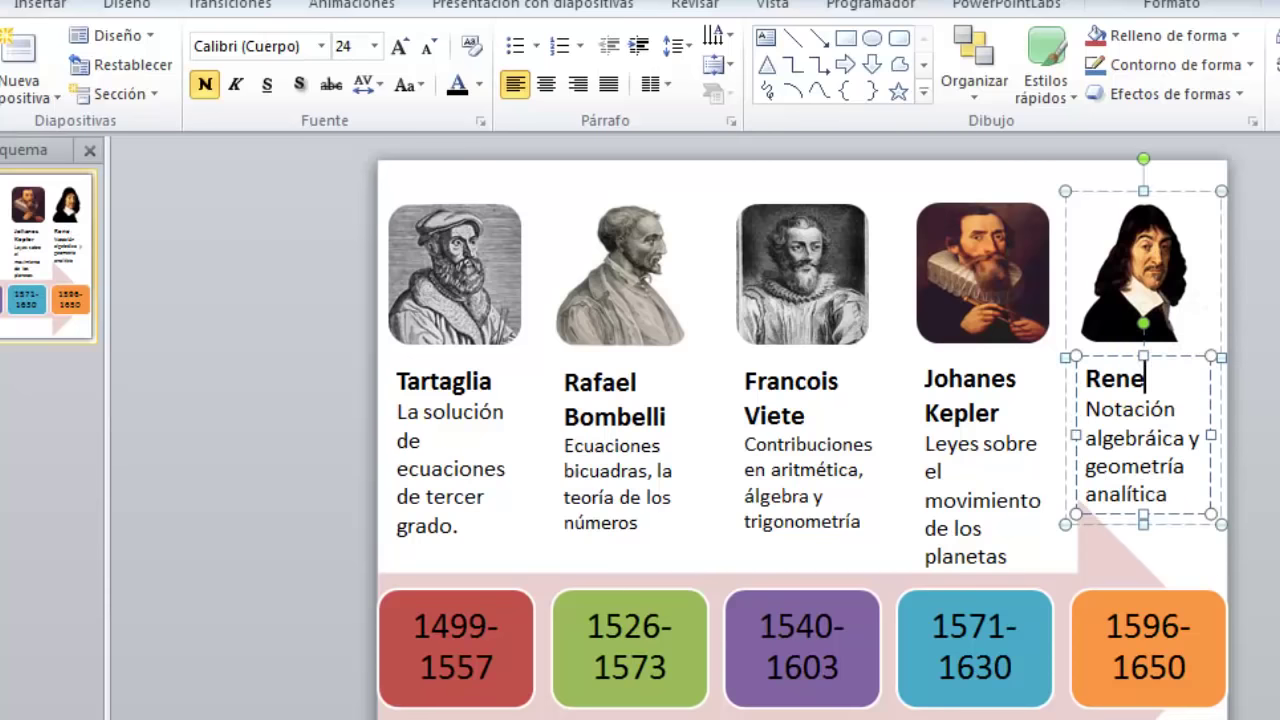
pyautogui.write(' Descartew')
pyautogui.press('BackSpace')
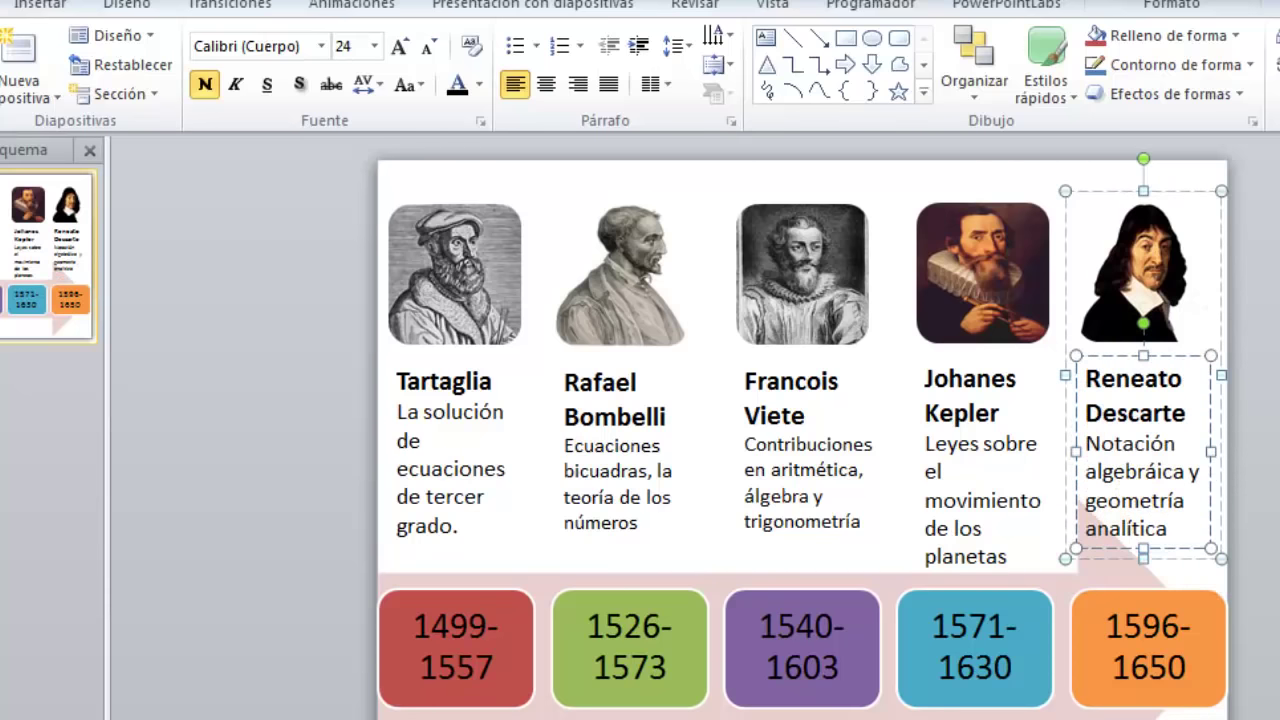
pyautogui.write('s')
pyautogui.click(1248, 466)
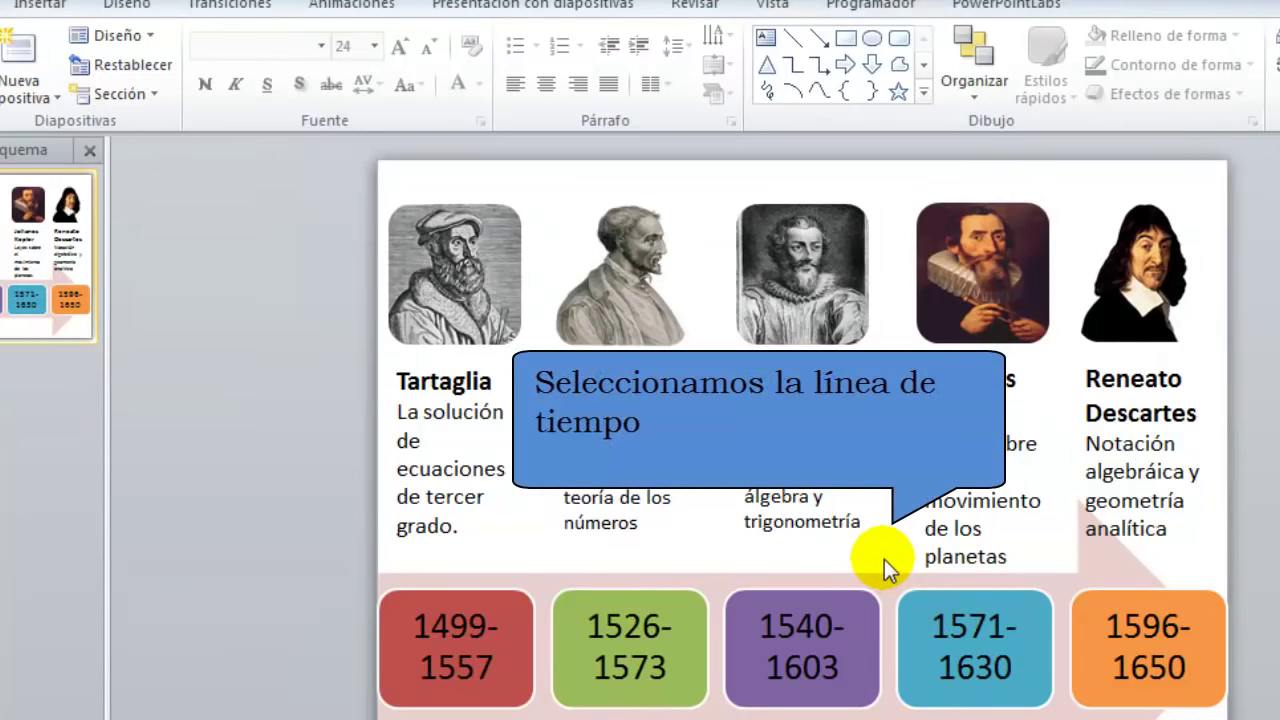
# Give the timeline SmartArt a Barrido wipe, Desde la izquierda, animated Una a una.
pyautogui.click(884, 559)
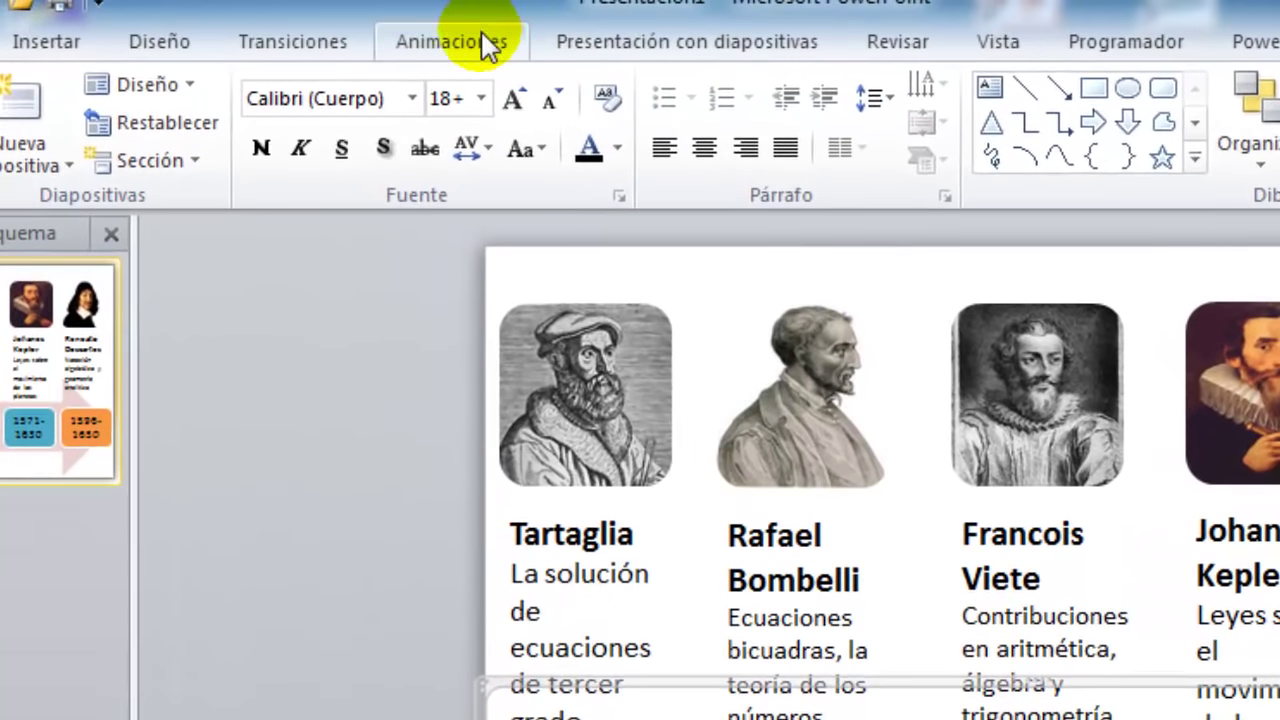
pyautogui.click(488, 45)
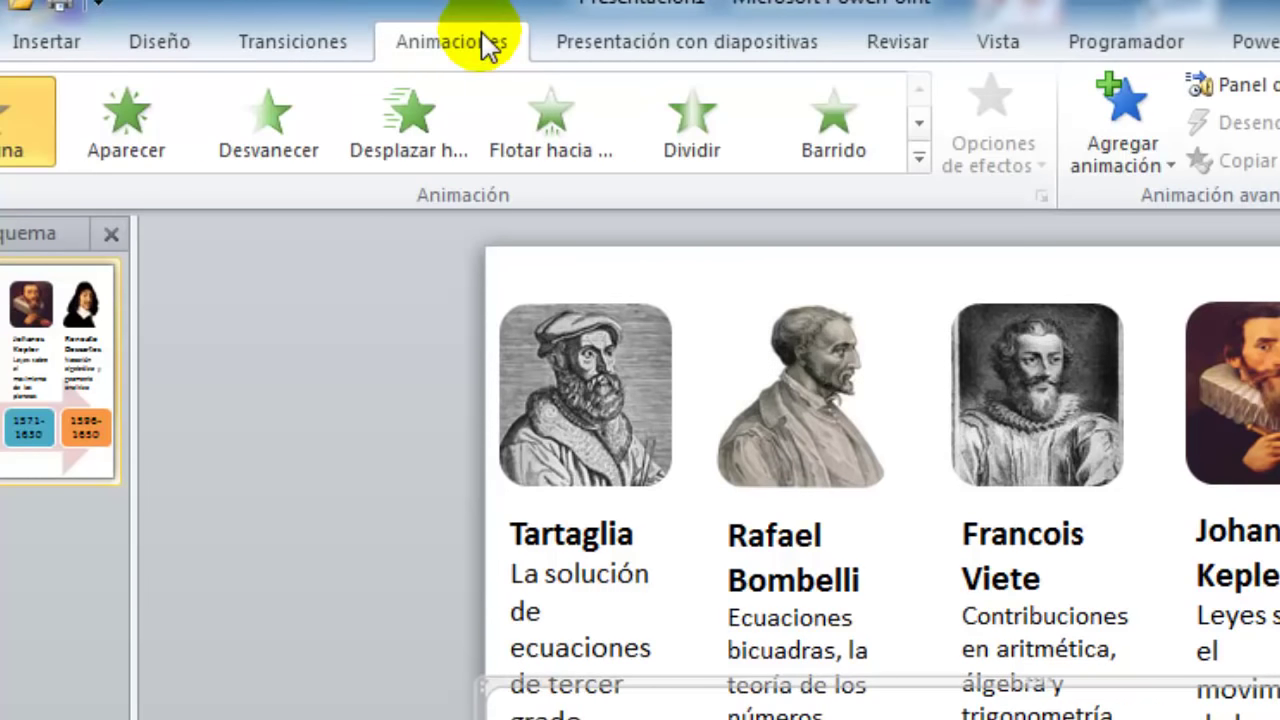
pyautogui.click(811, 139)
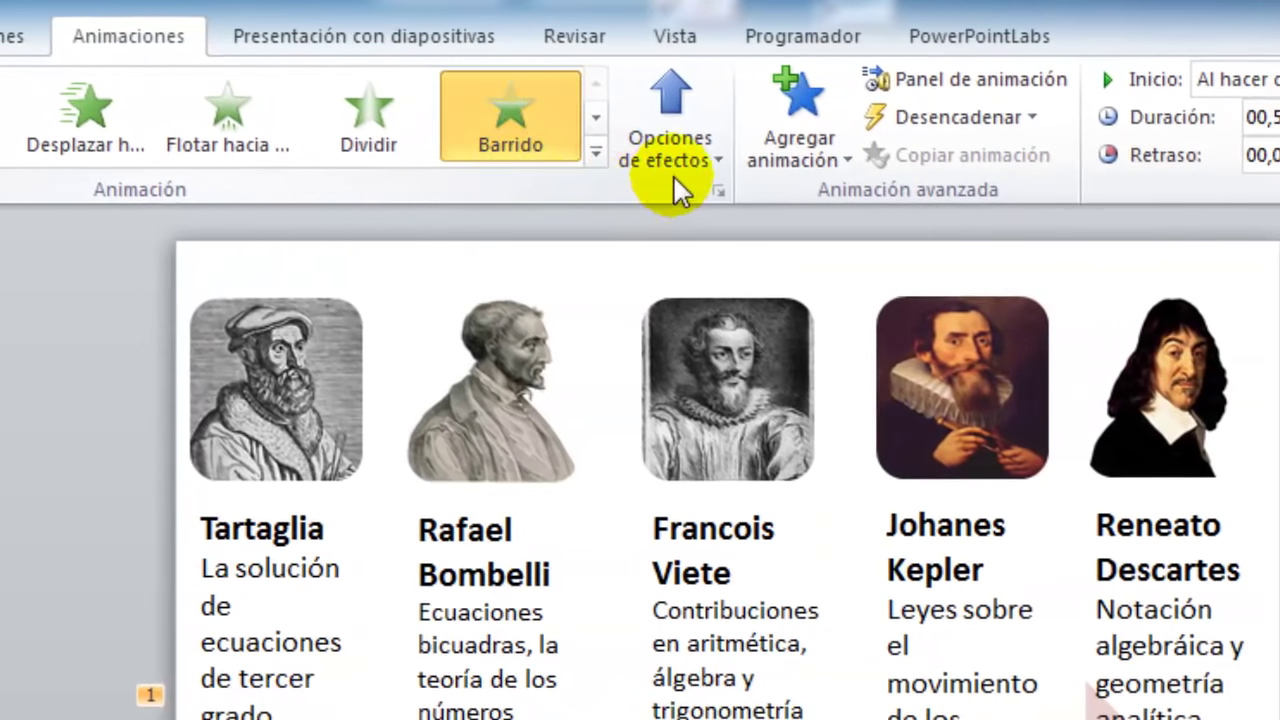
pyautogui.click(695, 155)
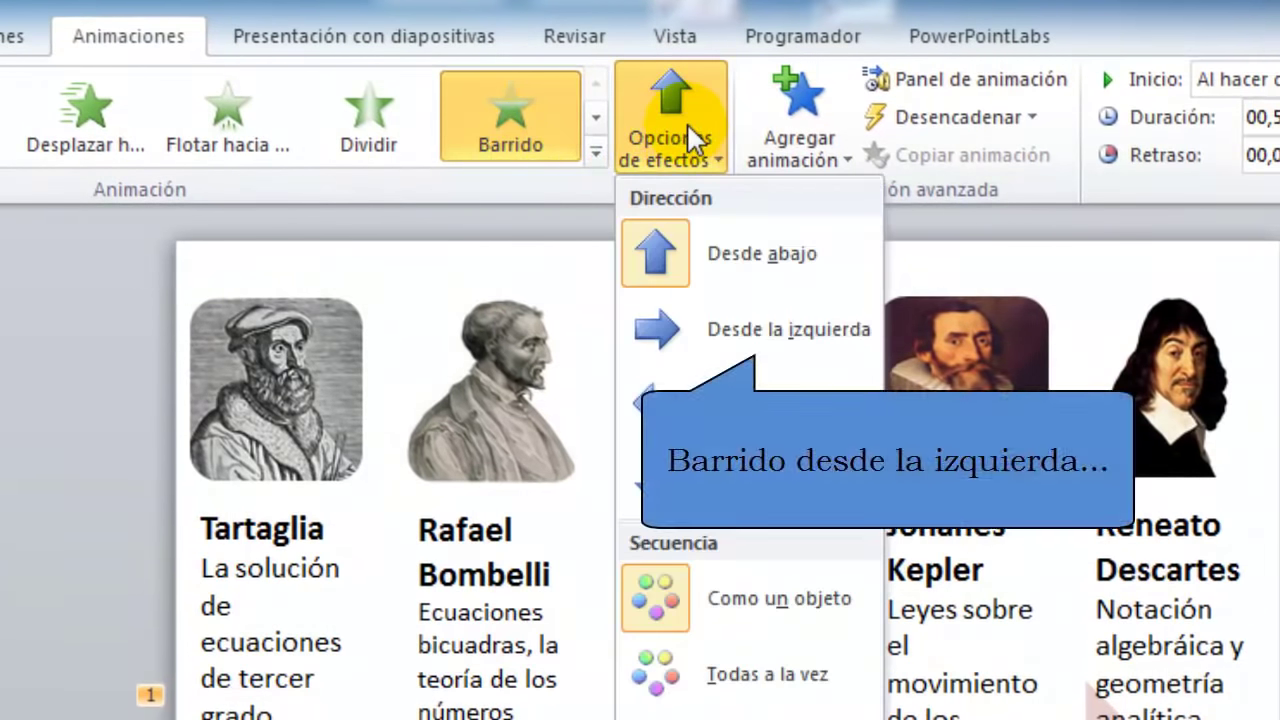
pyautogui.click(705, 332)
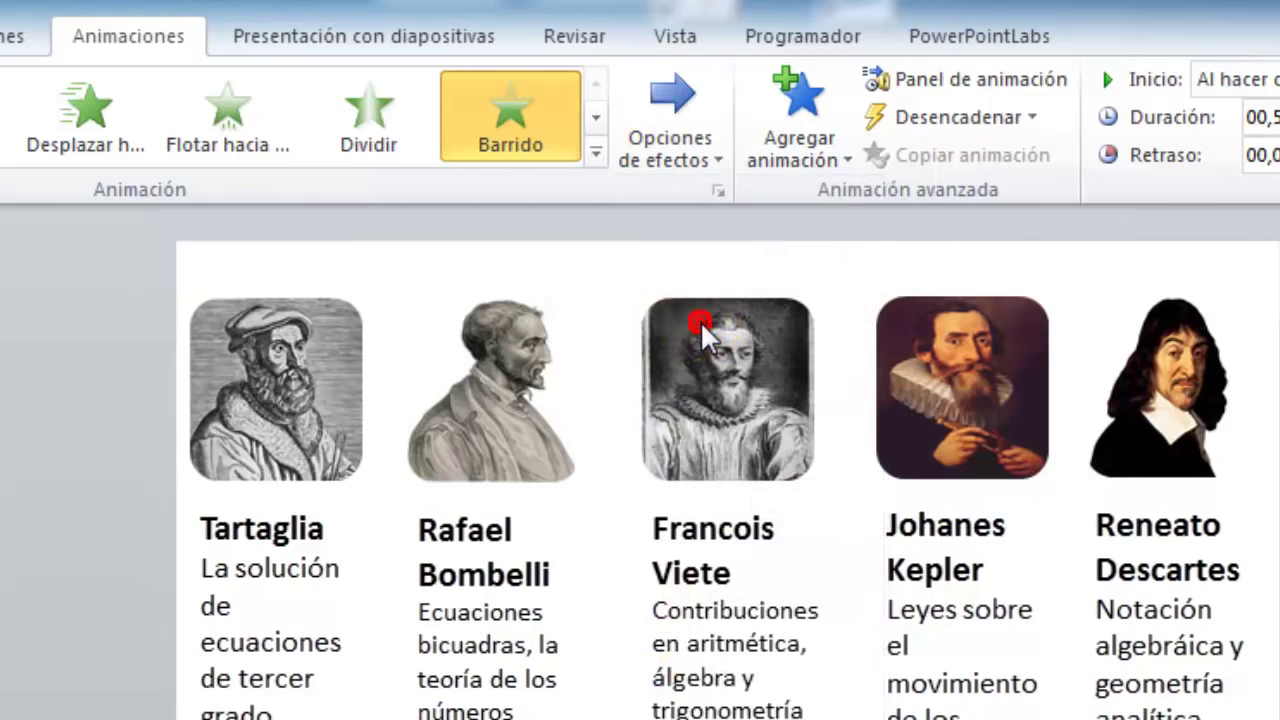
pyautogui.click(705, 155)
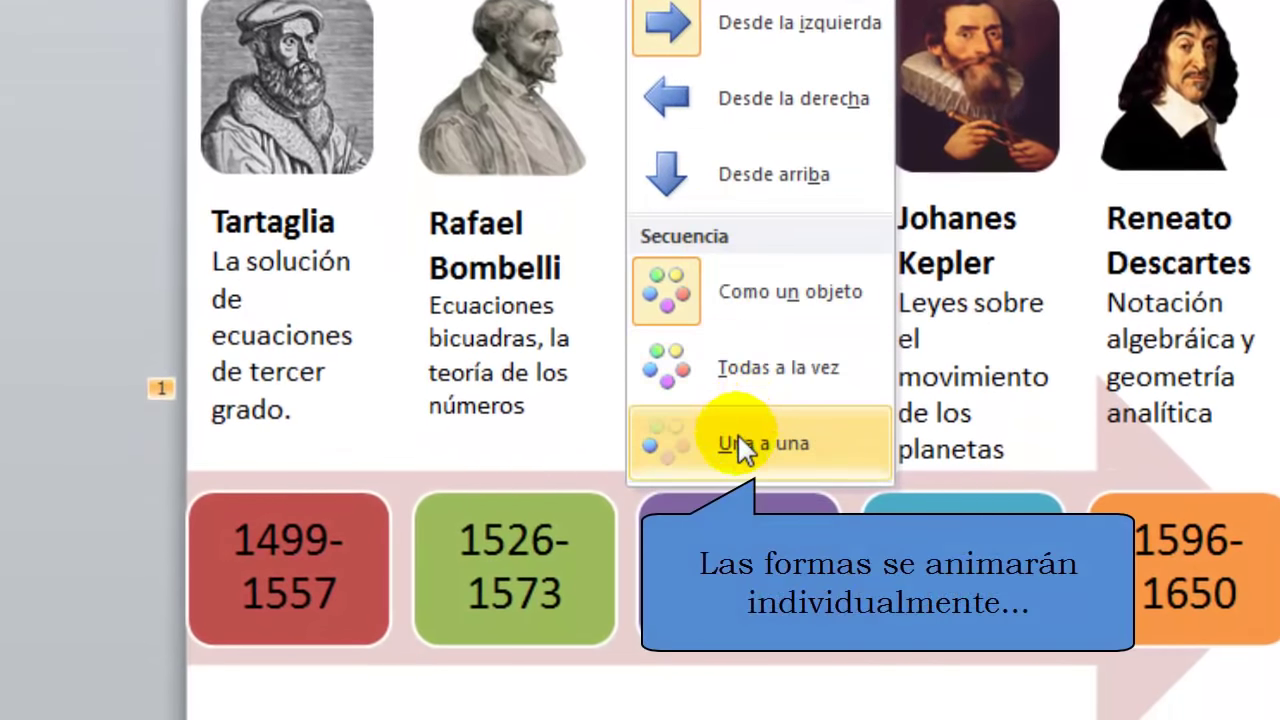
pyautogui.moveTo(739, 438)
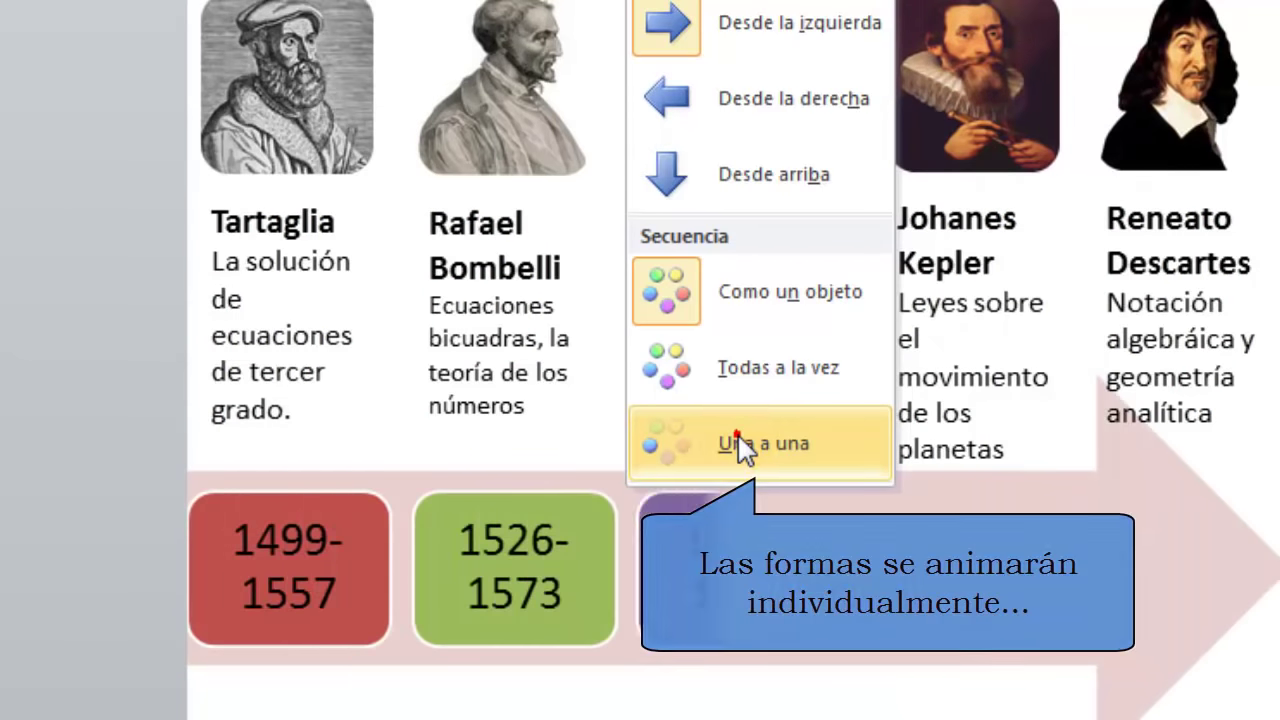
pyautogui.click(740, 445)
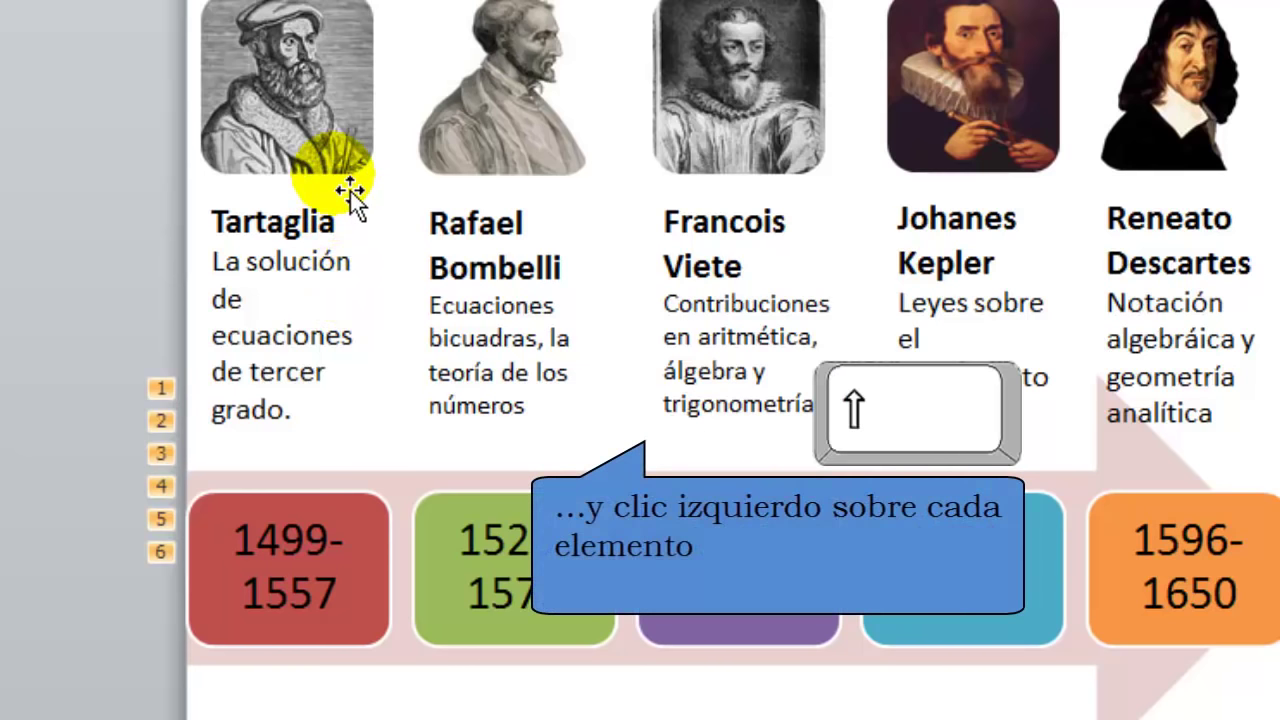
# Select all five mathematician cards and apply a Barrido wipe Desde abajo.
pyautogui.keyDown('shift'); pyautogui.click(350, 195); pyautogui.keyUp('shift')
pyautogui.keyDown('shift'); pyautogui.click(514, 202); pyautogui.keyUp('shift')
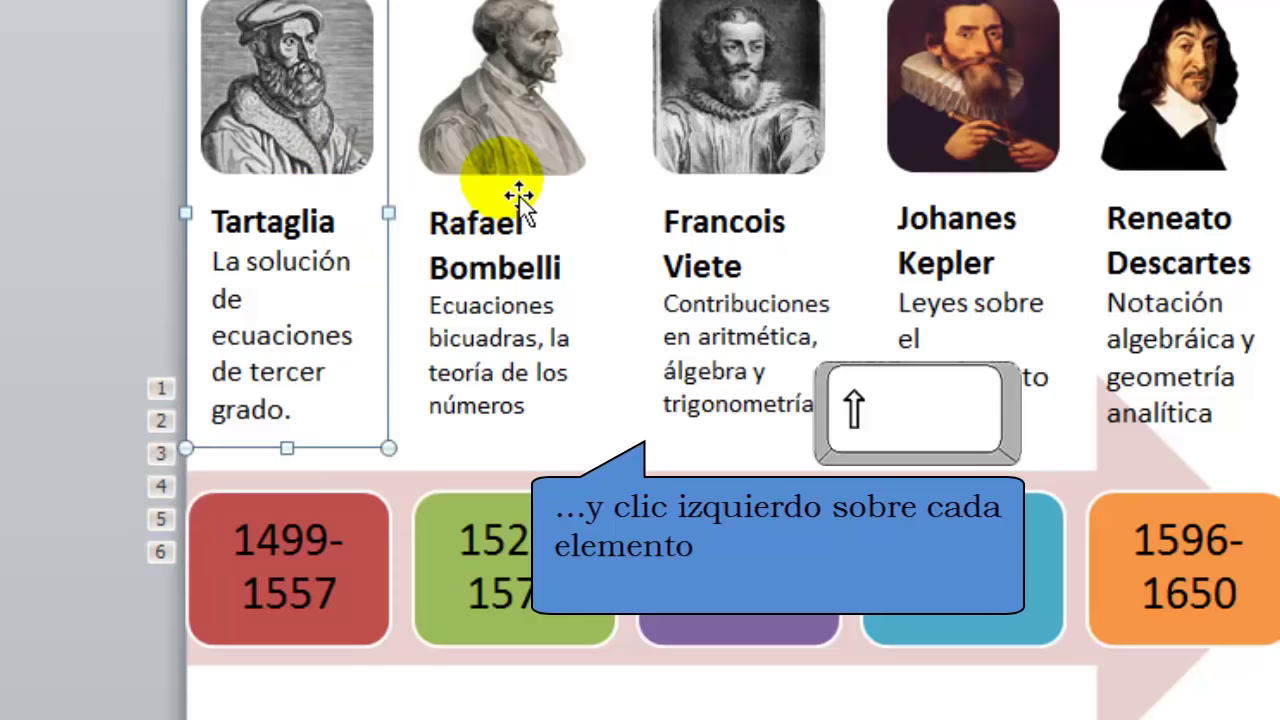
pyautogui.keyDown('shift'); pyautogui.click(730, 195); pyautogui.keyUp('shift')
pyautogui.keyDown('shift'); pyautogui.click(1007, 201); pyautogui.keyUp('shift')
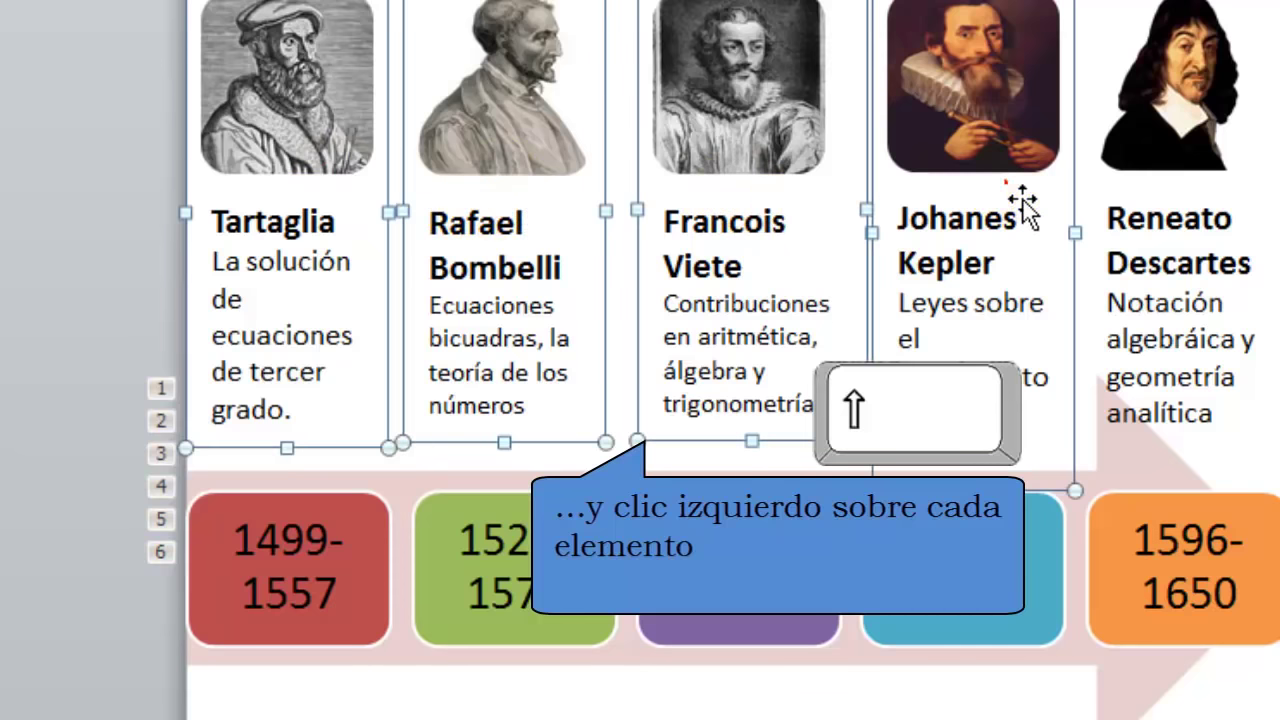
pyautogui.keyDown('shift'); pyautogui.click(1165, 202); pyautogui.keyUp('shift')
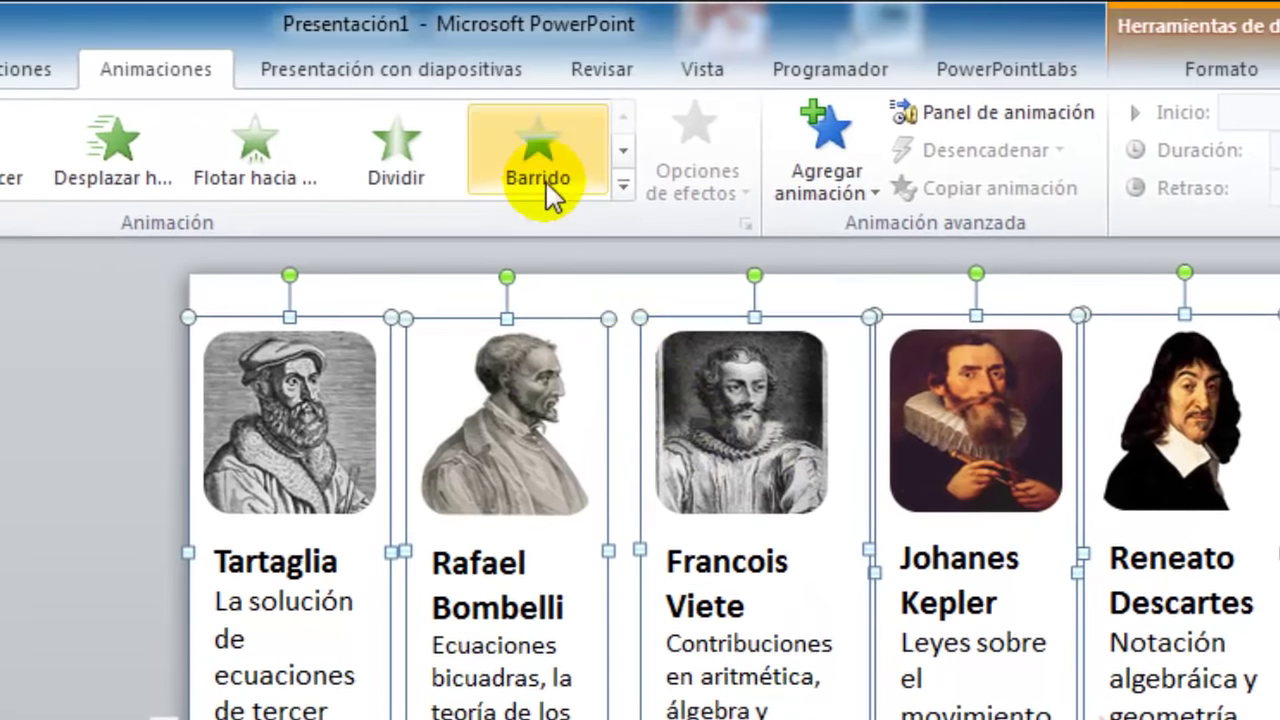
pyautogui.click(546, 182)
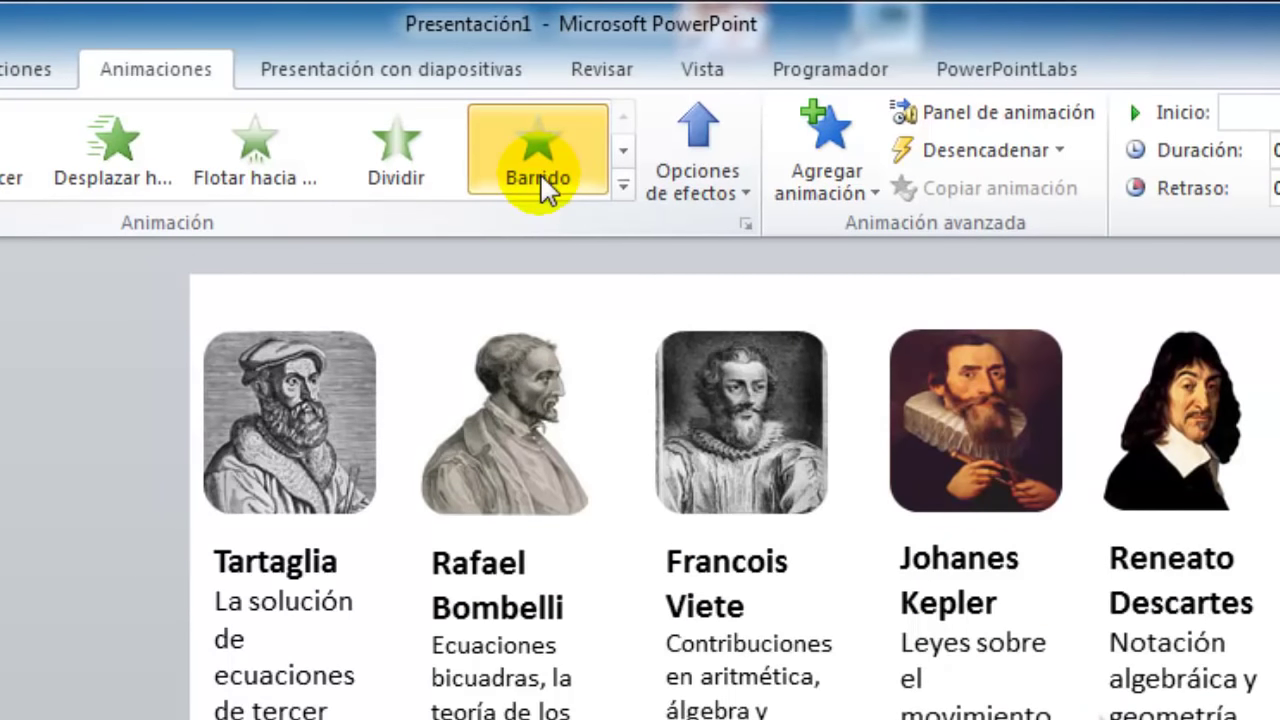
pyautogui.click(714, 190)
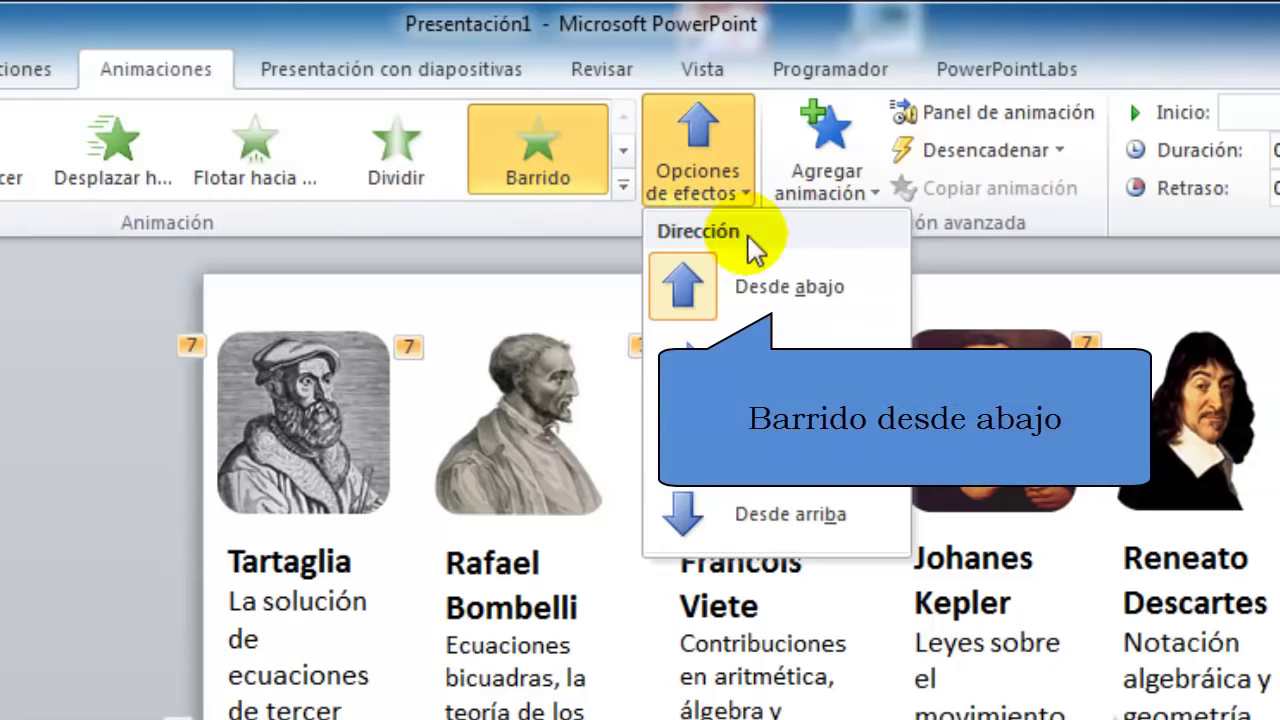
pyautogui.click(797, 287)
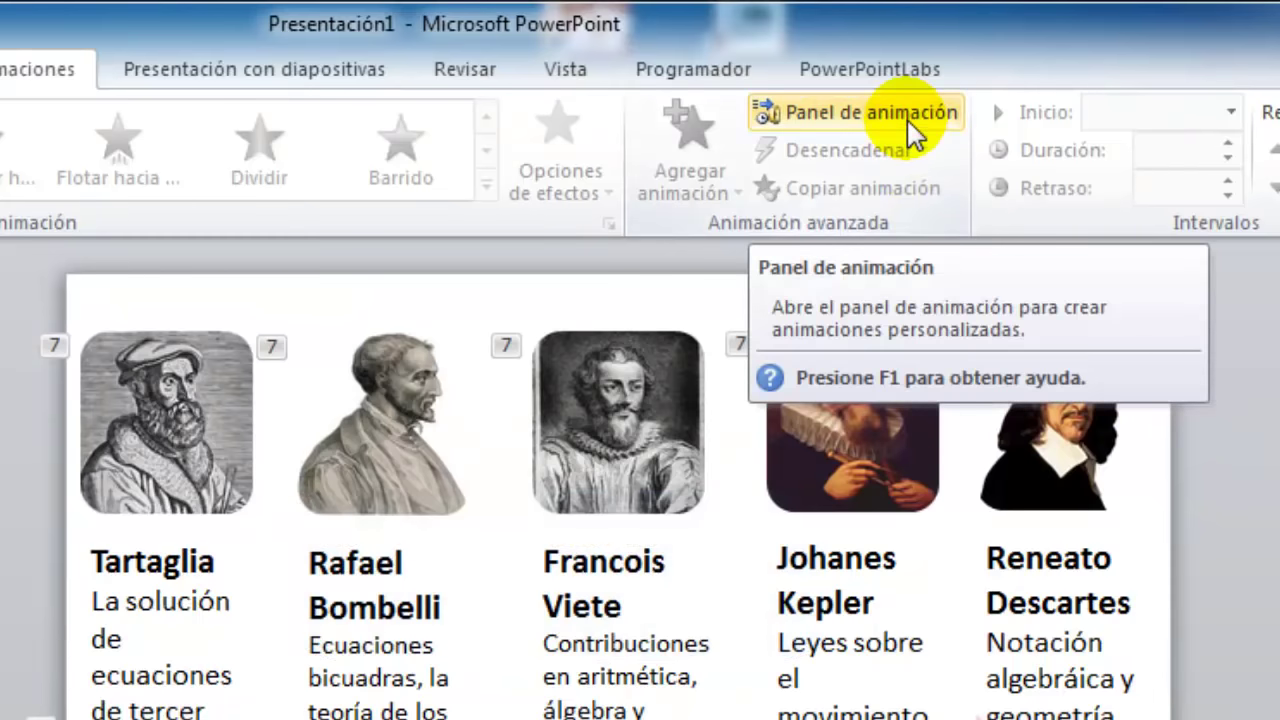
# In the Panel de animación, move each Grupo animation directly after its matching date box.
pyautogui.click(910, 120)
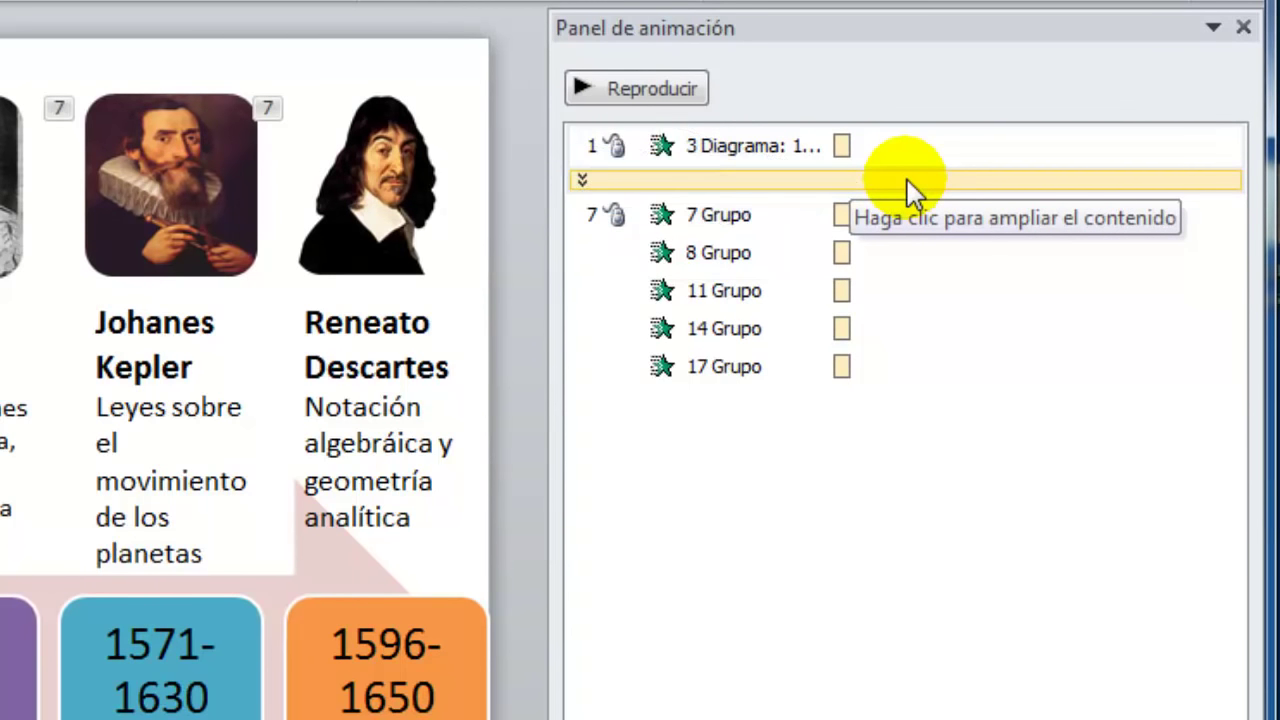
pyautogui.click(907, 180)
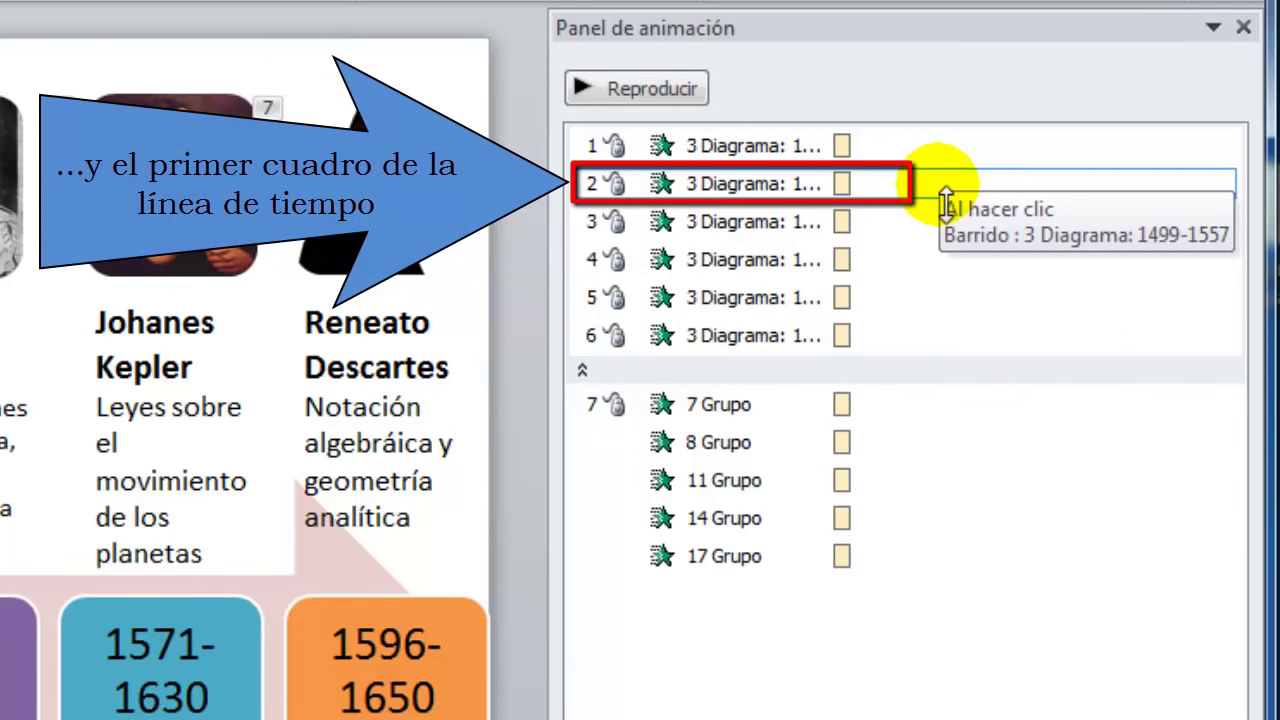
pyautogui.click(922, 404)
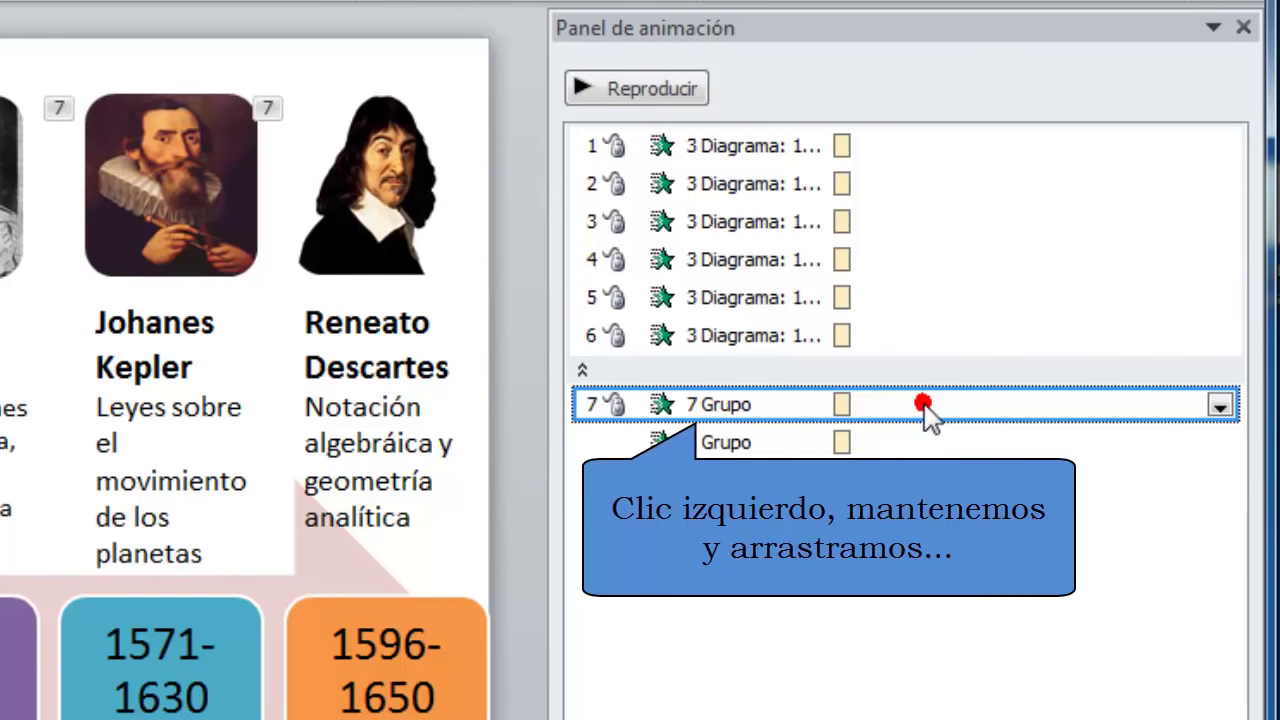
pyautogui.moveTo(928, 413)
pyautogui.mouseDown()
pyautogui.moveTo(1000, 230)
pyautogui.moveTo(960, 220)
pyautogui.mouseUp()
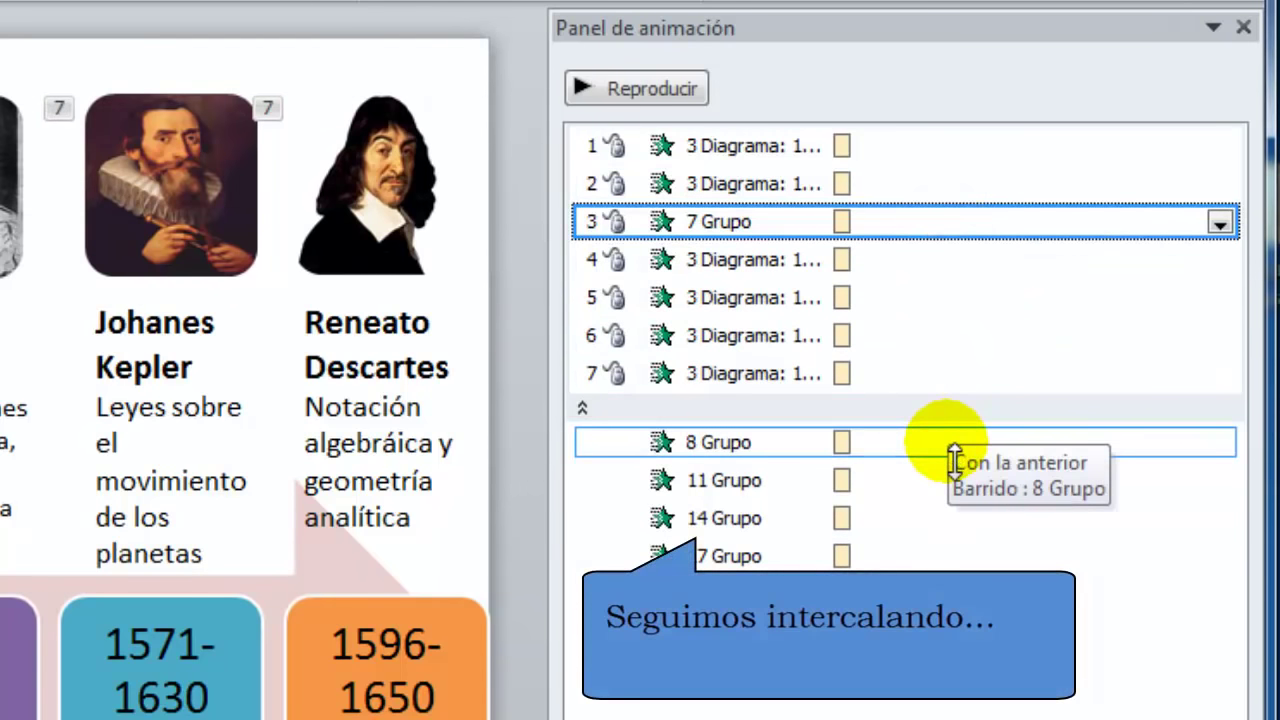
pyautogui.moveTo(954, 460)
pyautogui.mouseDown()
pyautogui.moveTo(967, 301)
pyautogui.moveTo(953, 296)
pyautogui.mouseUp()
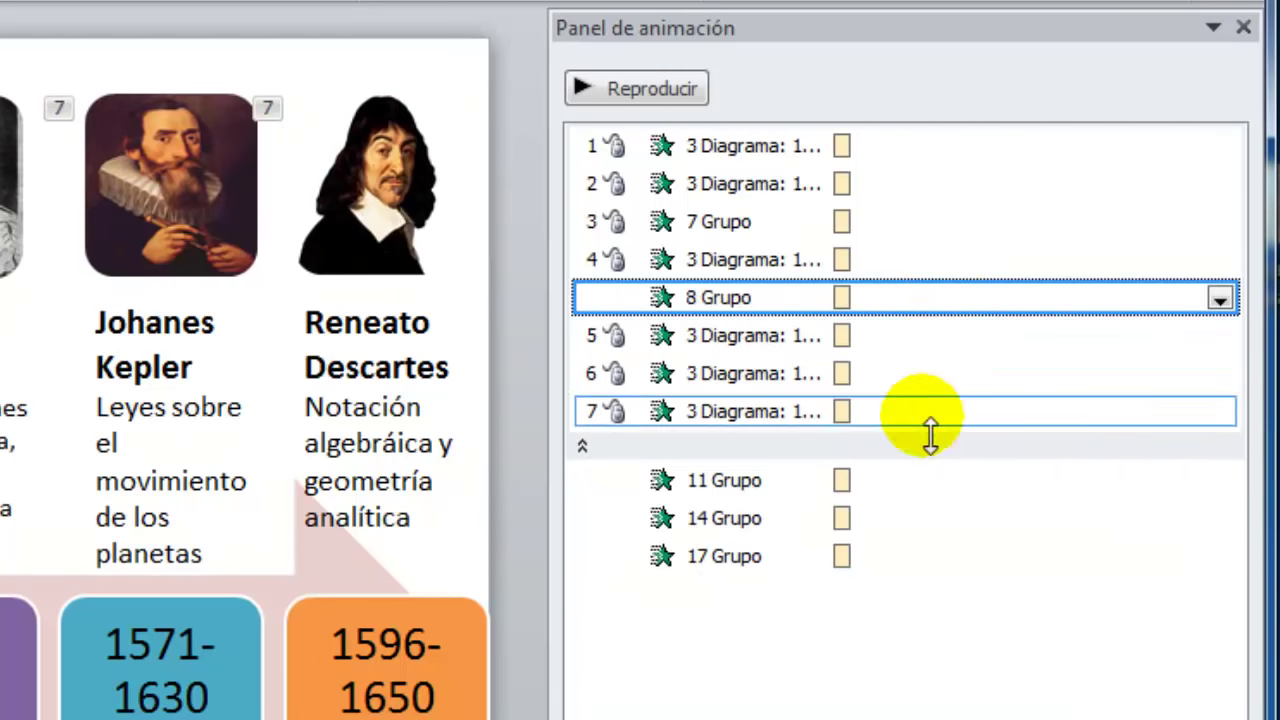
pyautogui.click(925, 490)
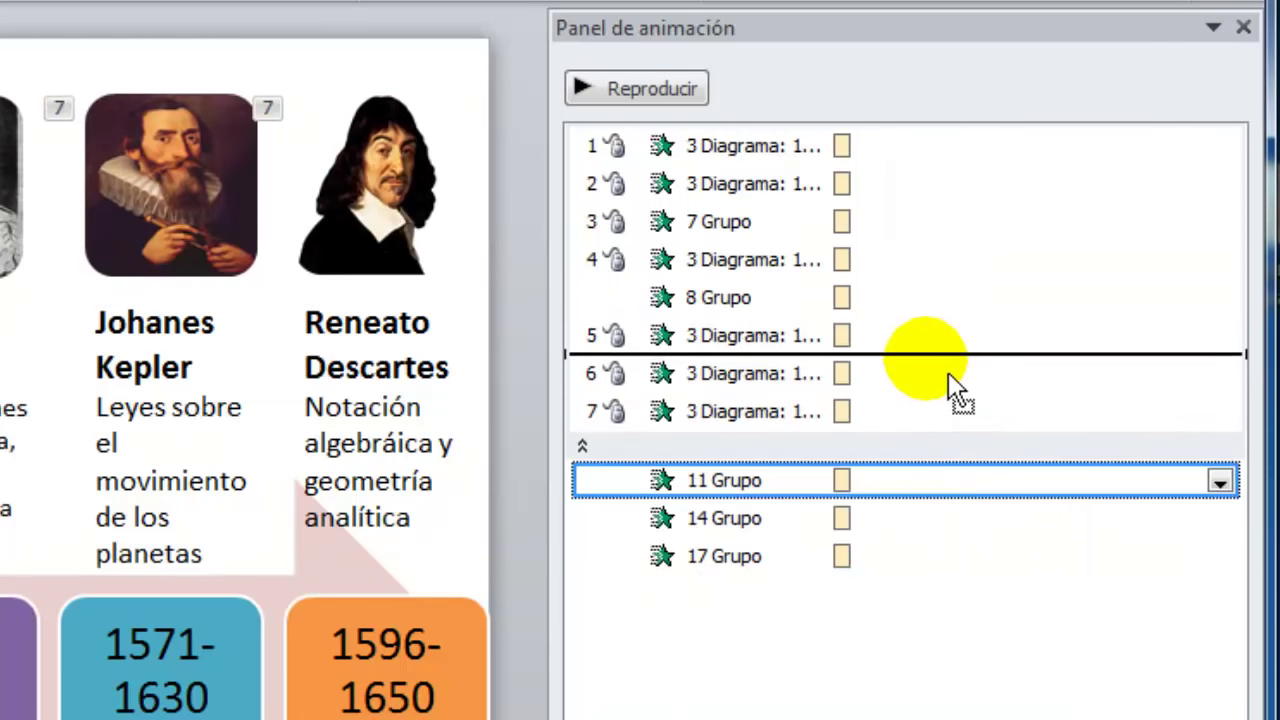
pyautogui.moveTo(925, 490); pyautogui.dragTo(948, 372)
pyautogui.moveTo(916, 518); pyautogui.dragTo(921, 449)
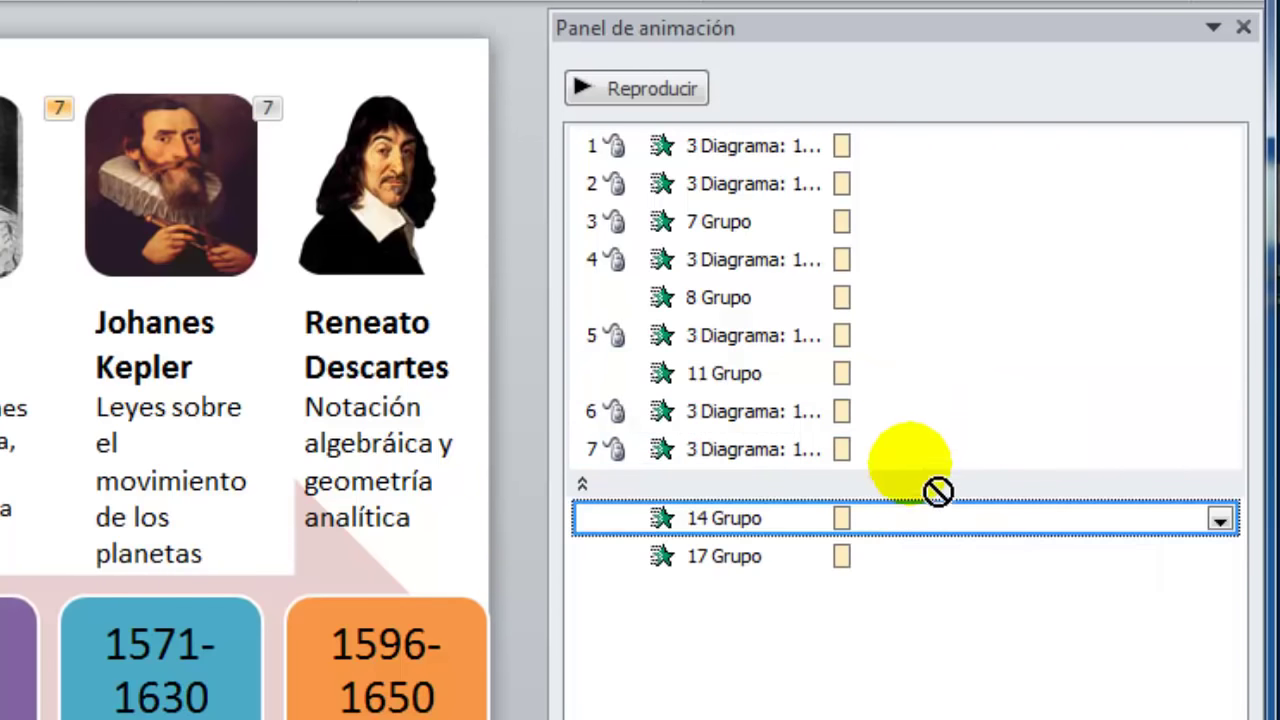
pyautogui.click(894, 703)
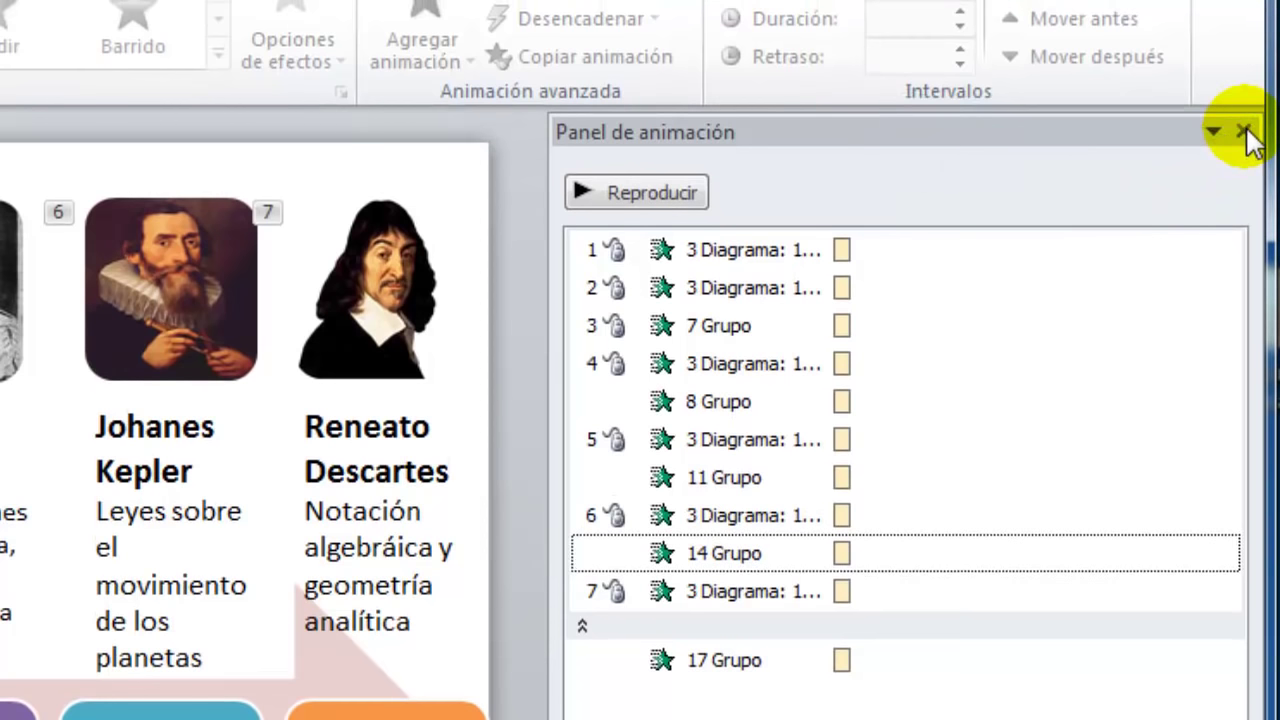
pyautogui.click(1243, 133)
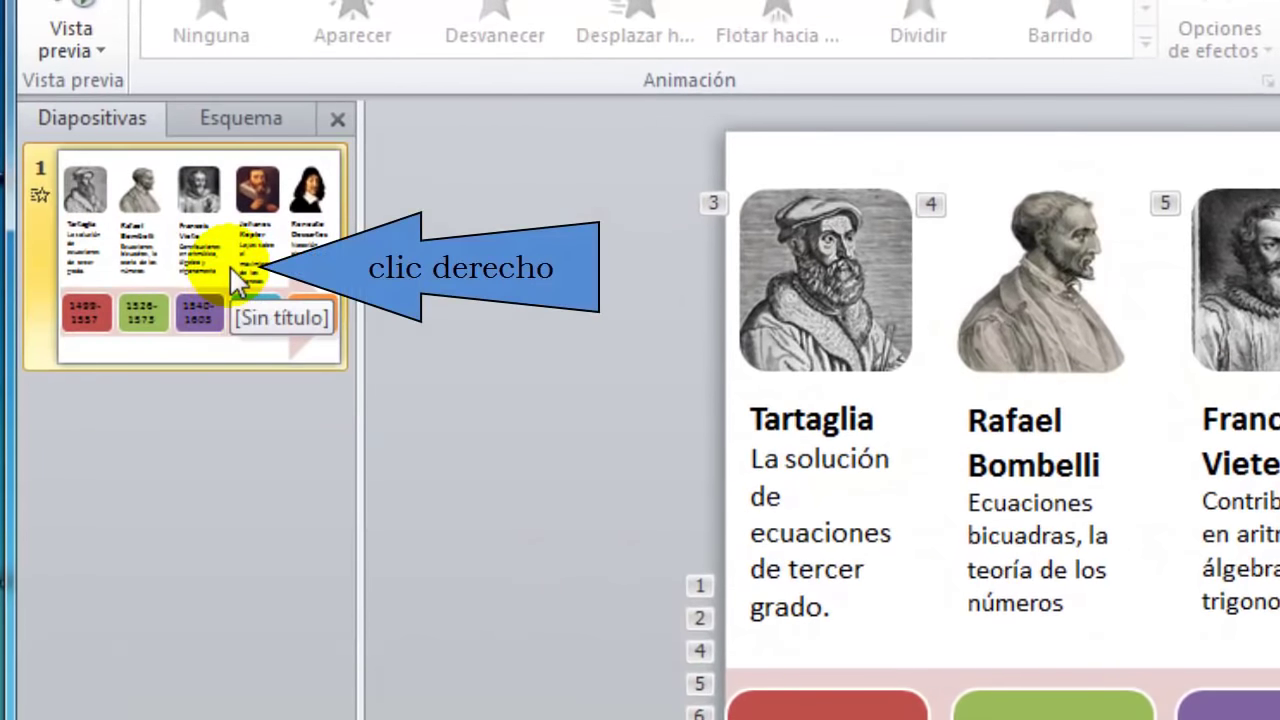
# Duplicate the timeline slide and select a portrait card on the new slide 2.
pyautogui.rightClick(232, 268)
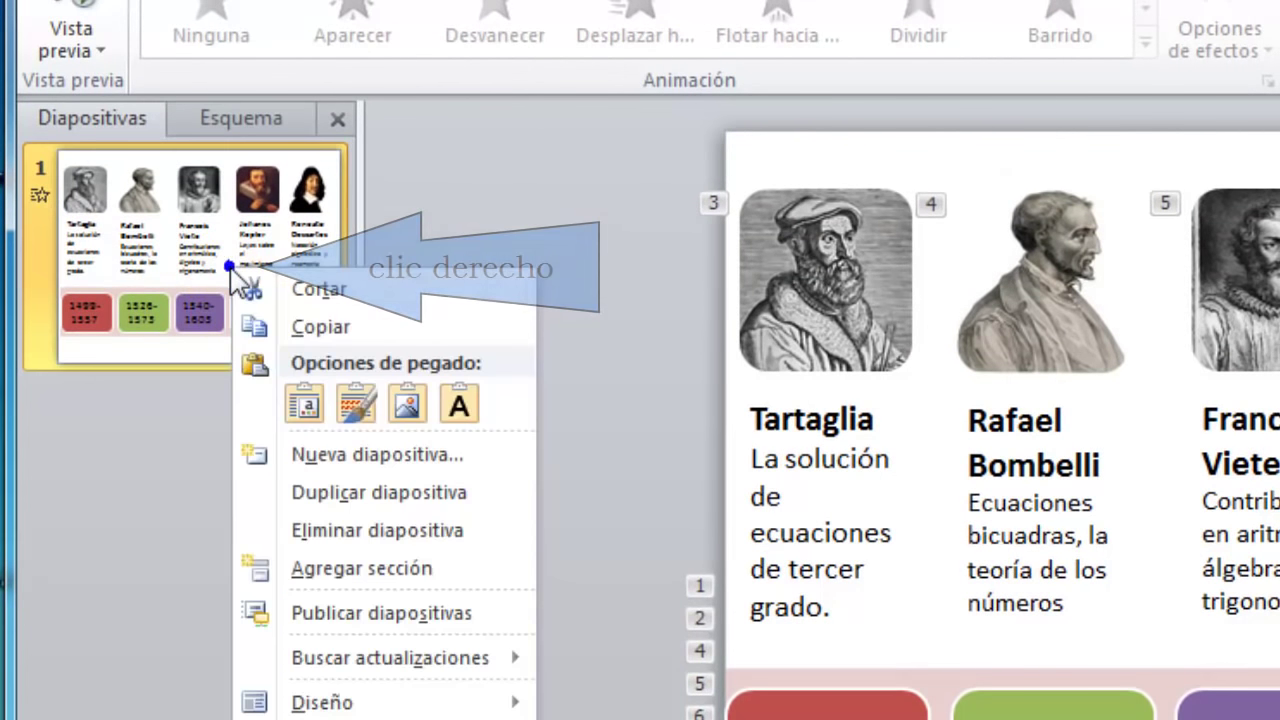
pyautogui.click(298, 500)
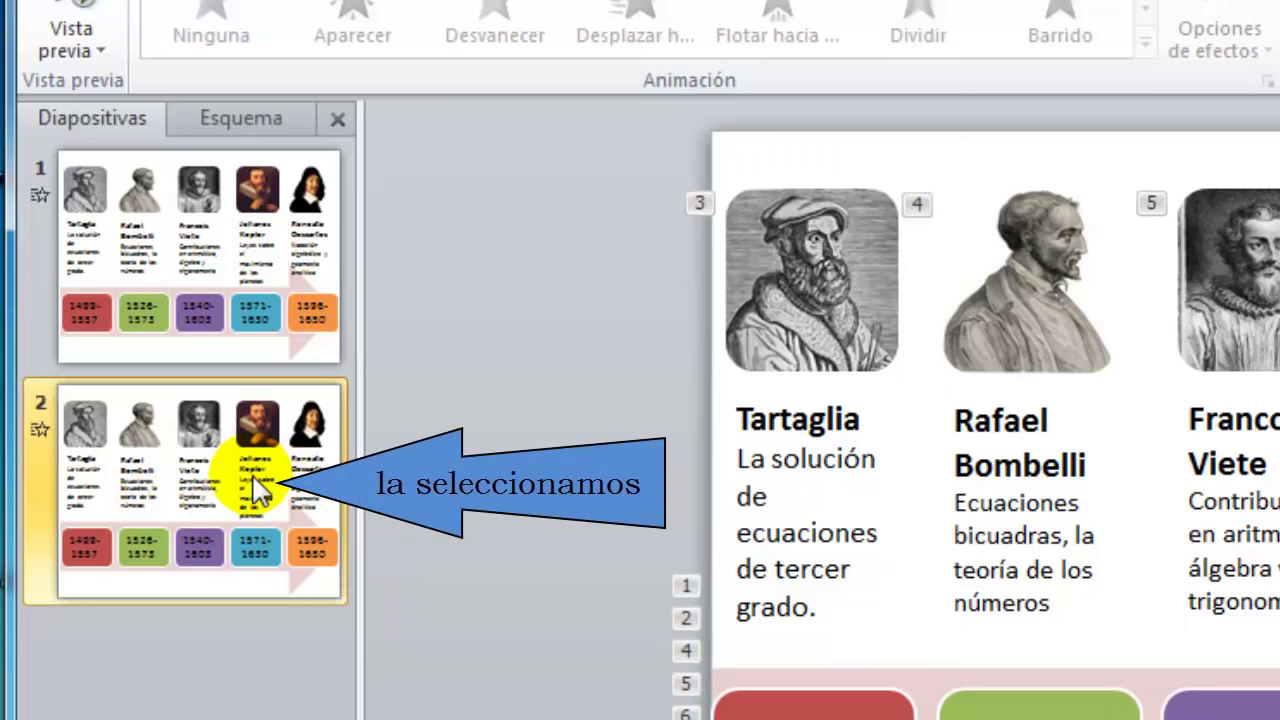
pyautogui.click(252, 478)
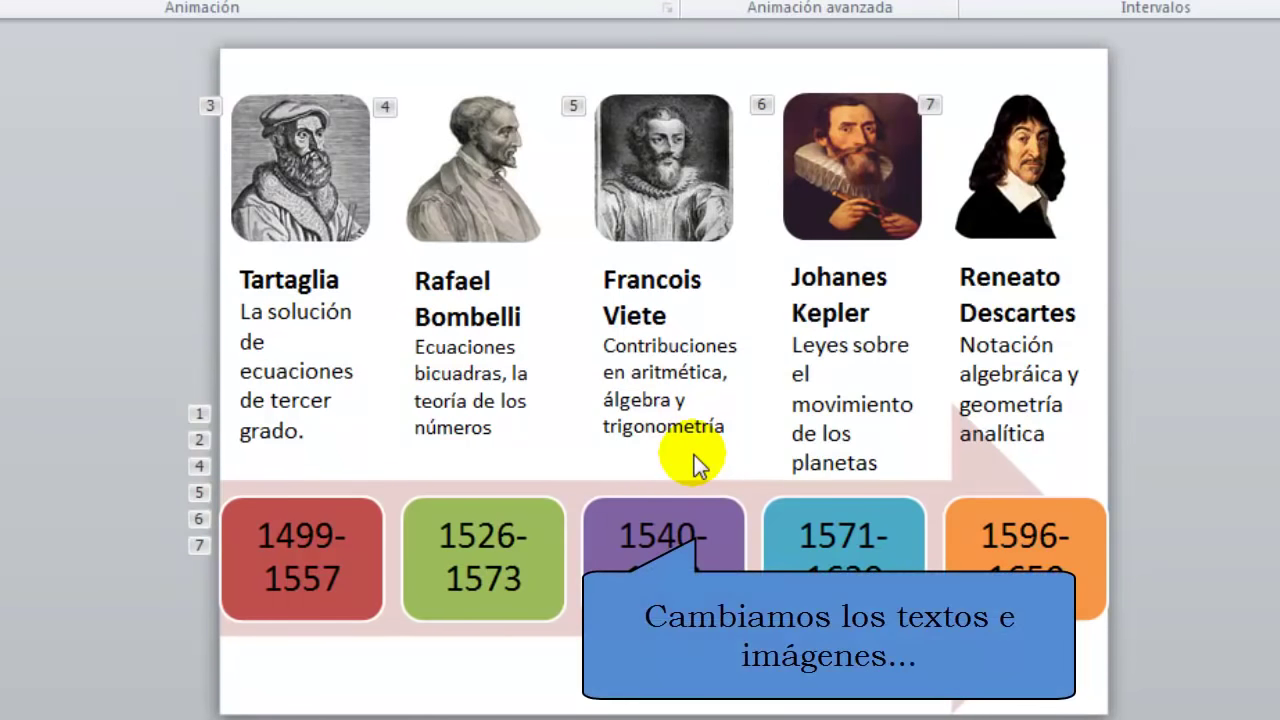
pyautogui.click(490, 372)
pyautogui.click(650, 371)
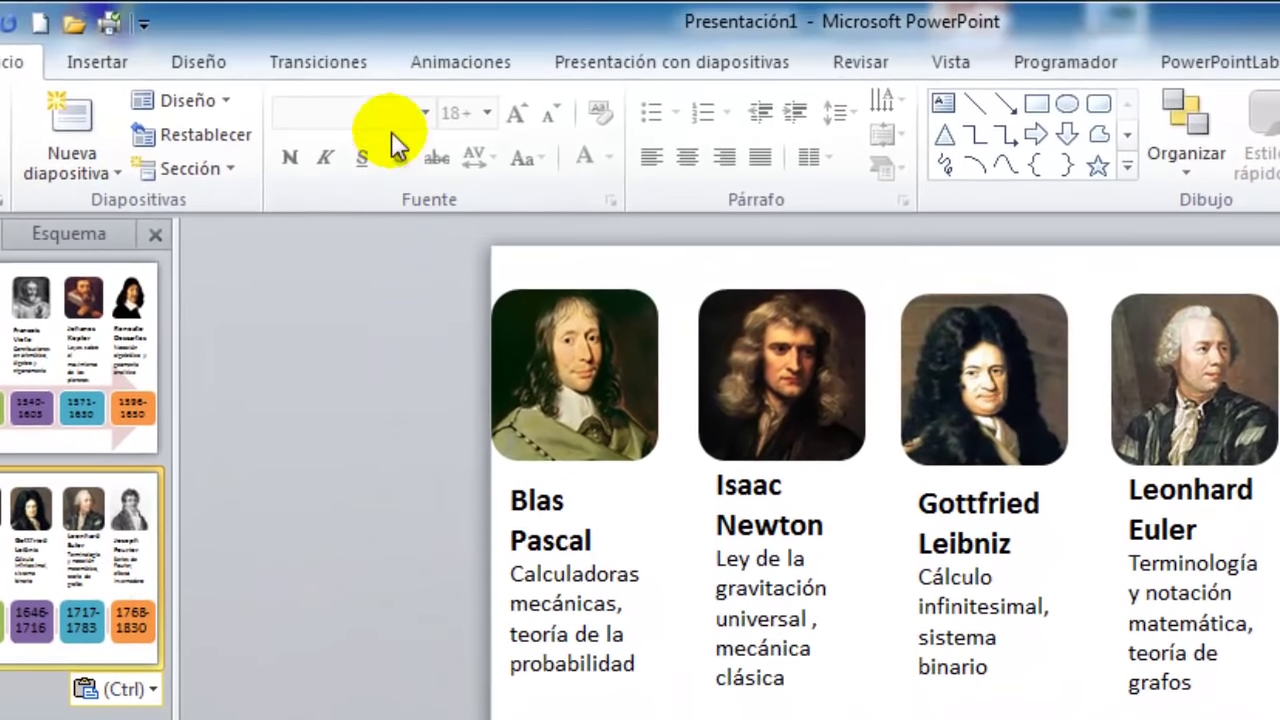
# Apply an Empuje transition Desde la derecha to slide 2.
pyautogui.click(357, 70)
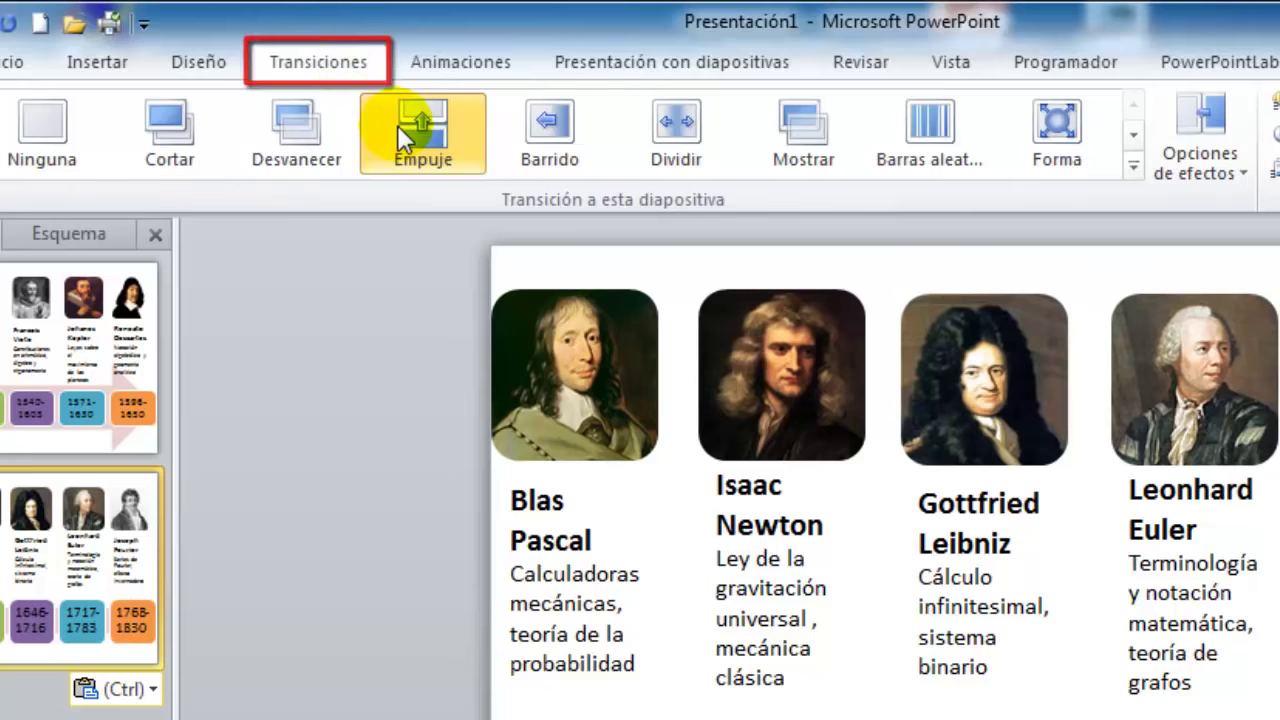
pyautogui.click(408, 125)
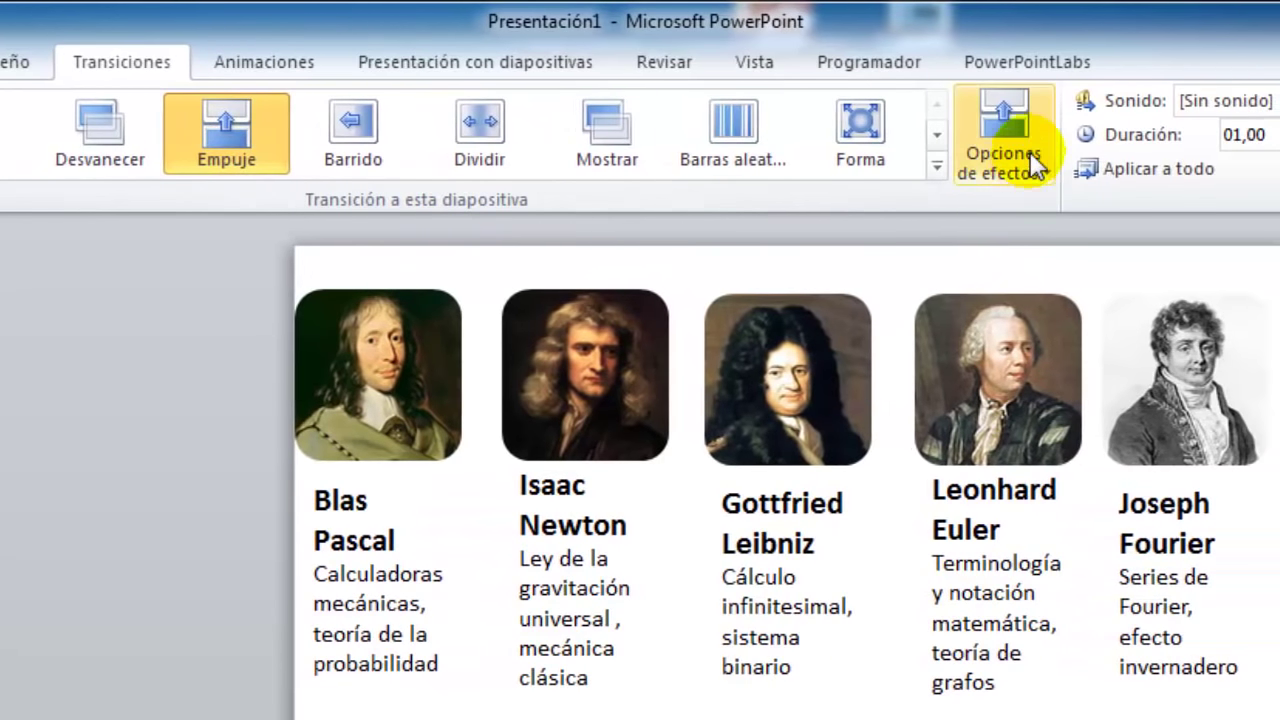
pyautogui.click(1030, 152)
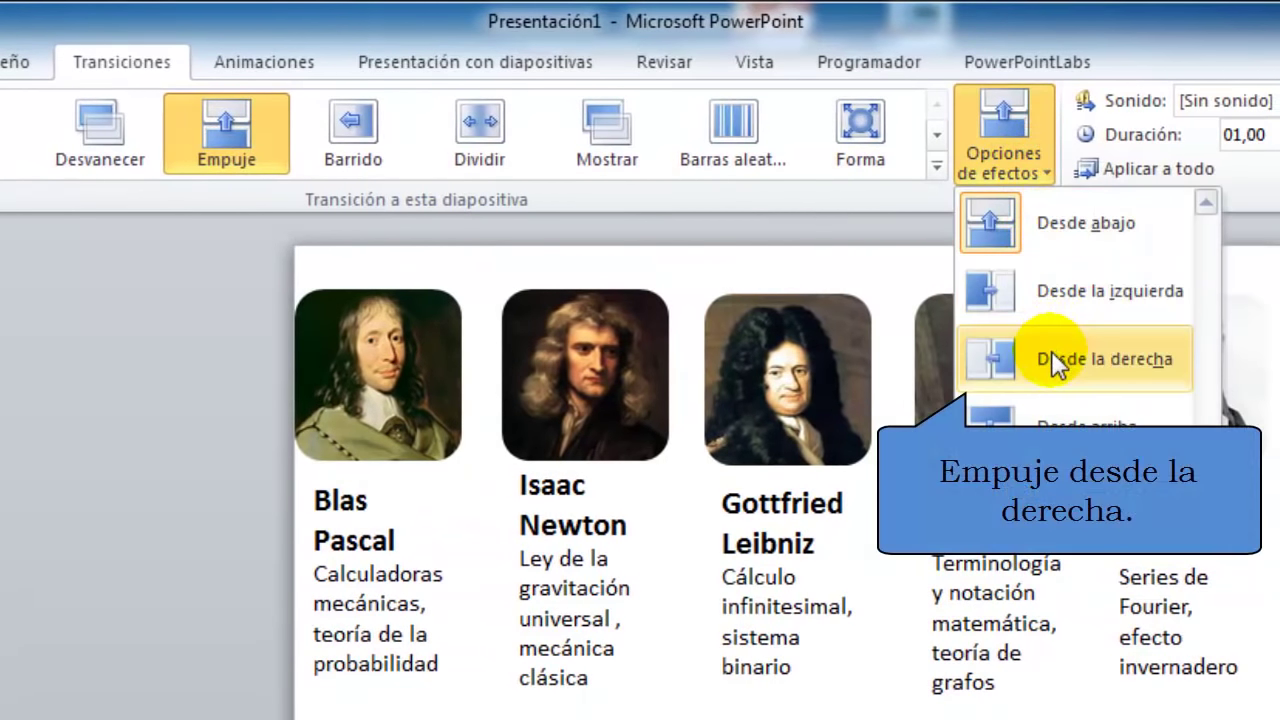
pyautogui.click(1051, 355)
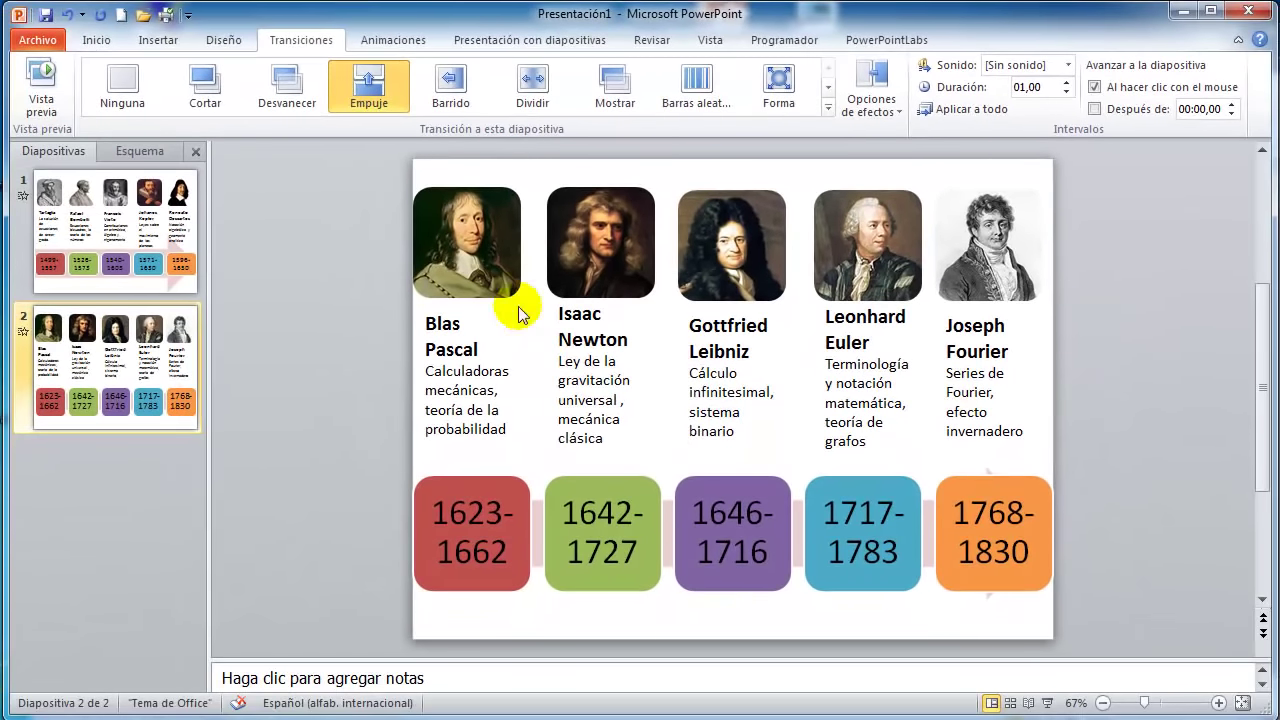
pyautogui.click(185, 250)
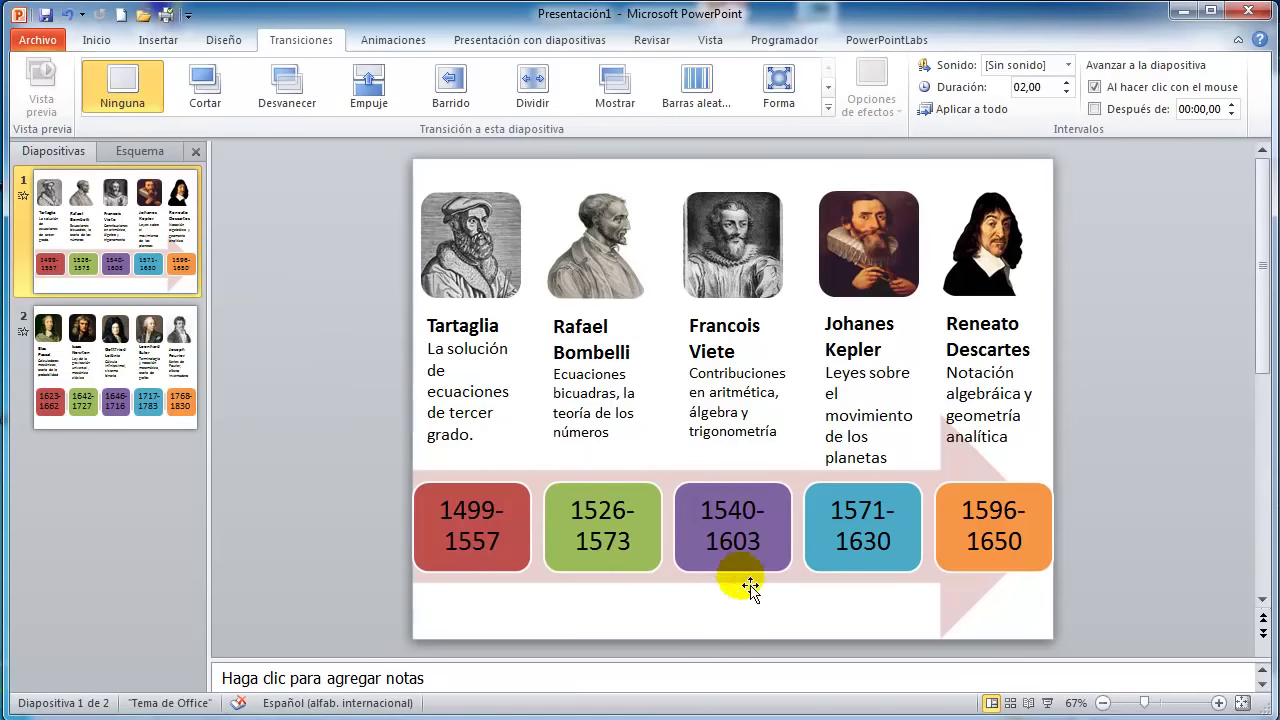
# Play the presentation with the Vista de lectura button in the status bar.
pyautogui.click(1027, 703)
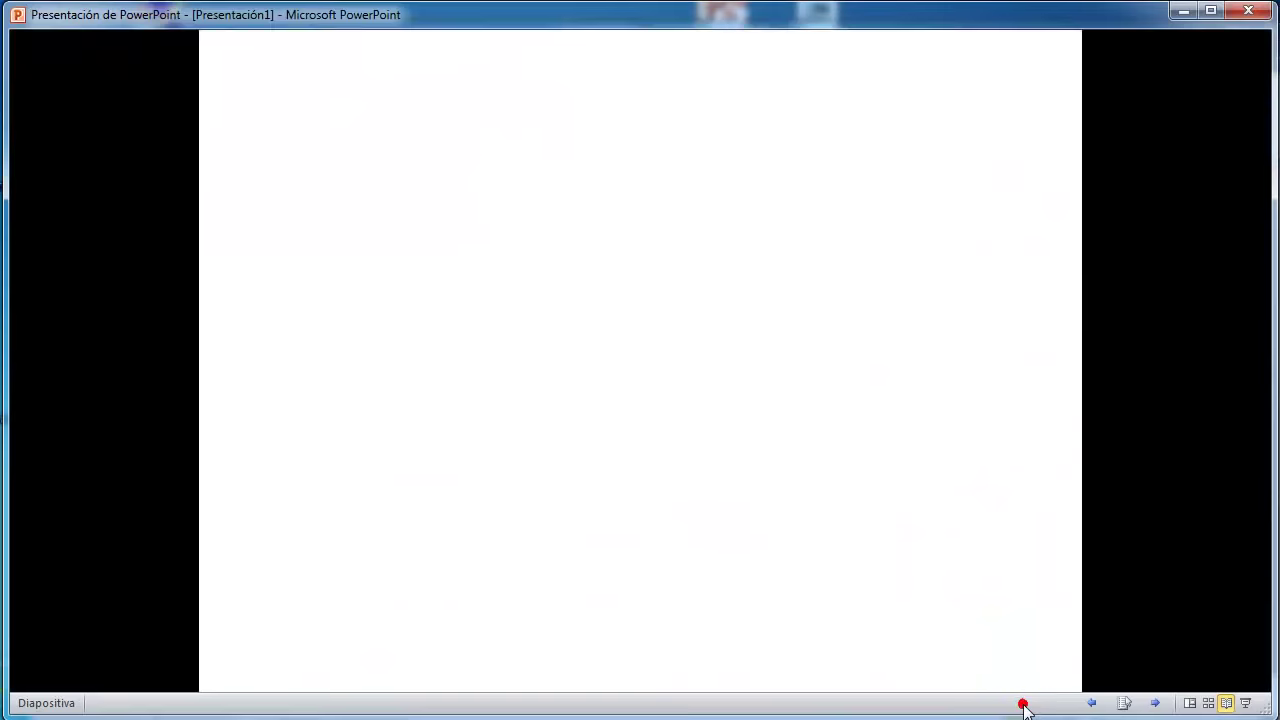